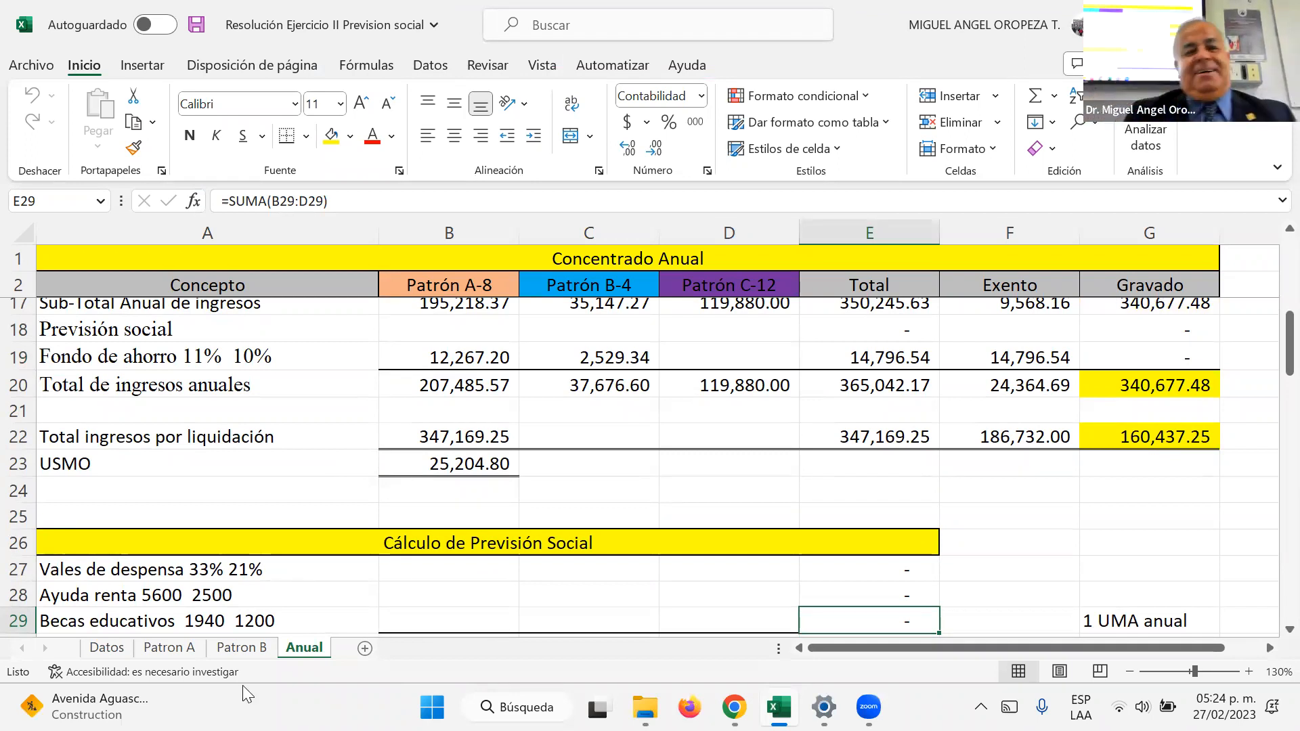
Step: Calculate Patrón A's vales de despensa in B27 as 33% of the sueldo in B3
click(492, 577)
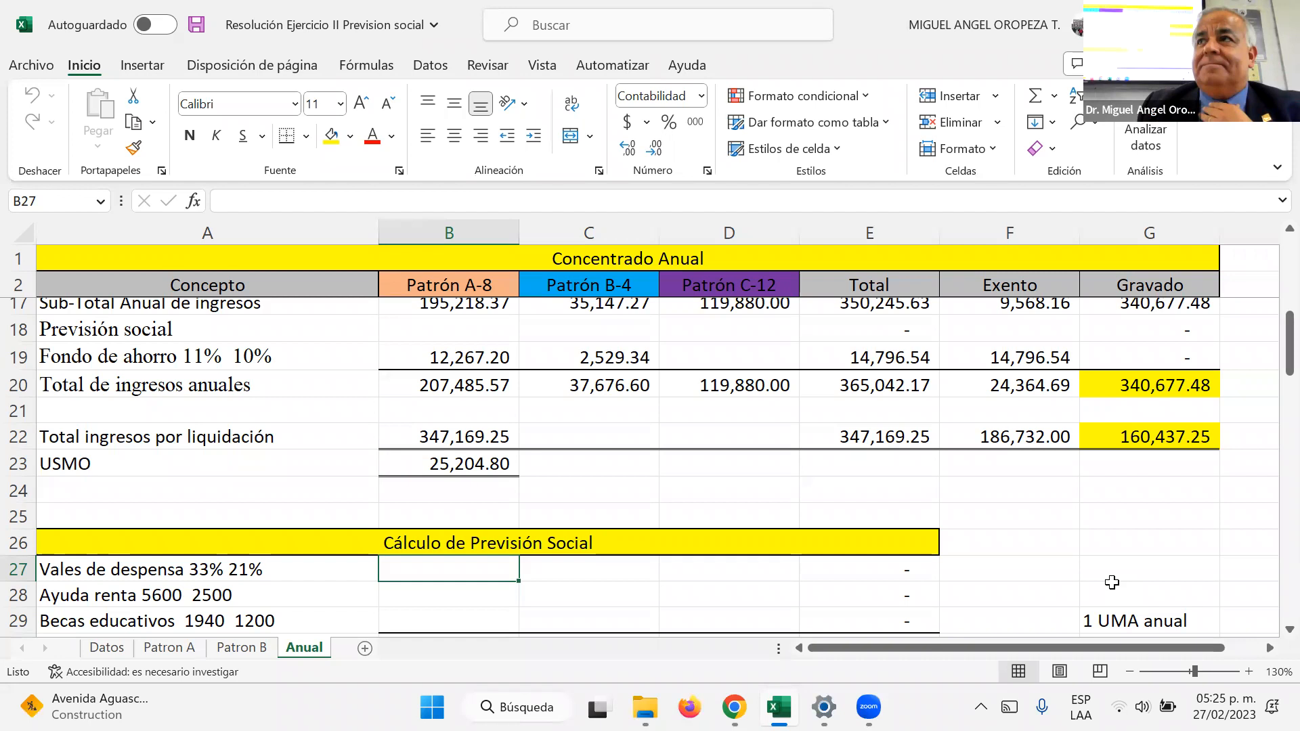
text(+)
key(Up)
key(Up)
key(Up)
key(Up)
key(Up)
key(Up)
key(Up)
key(Up)
key(Up)
key(Up)
key(Up)
key(Up)
key(Up)
key(Up)
key(Up)
key(Up)
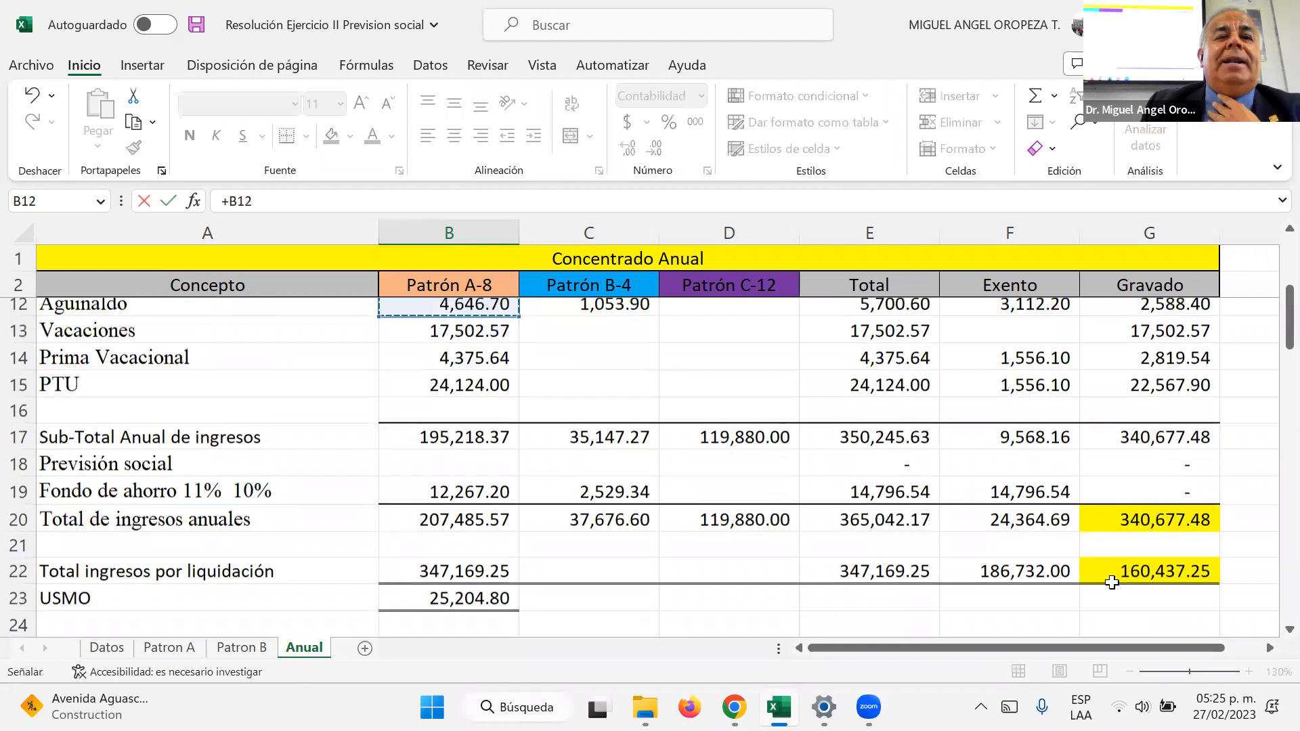
key(Up)
key(Up)
key(Up)
key(Up)
key(Up)
key(Up)
key(Up)
key(Up)
key(Up)
key(Up)
key(Down)
key(Down)
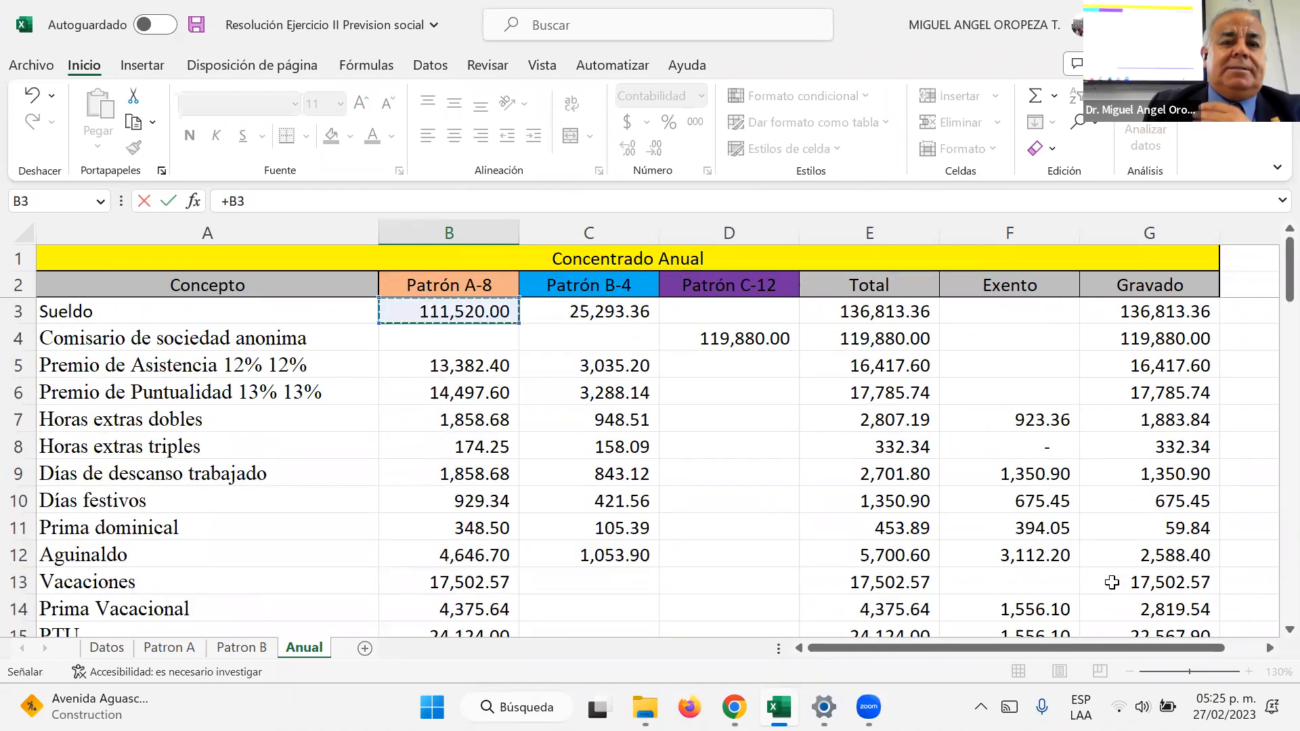
text(*)
scroll(406, 426, down, 8)
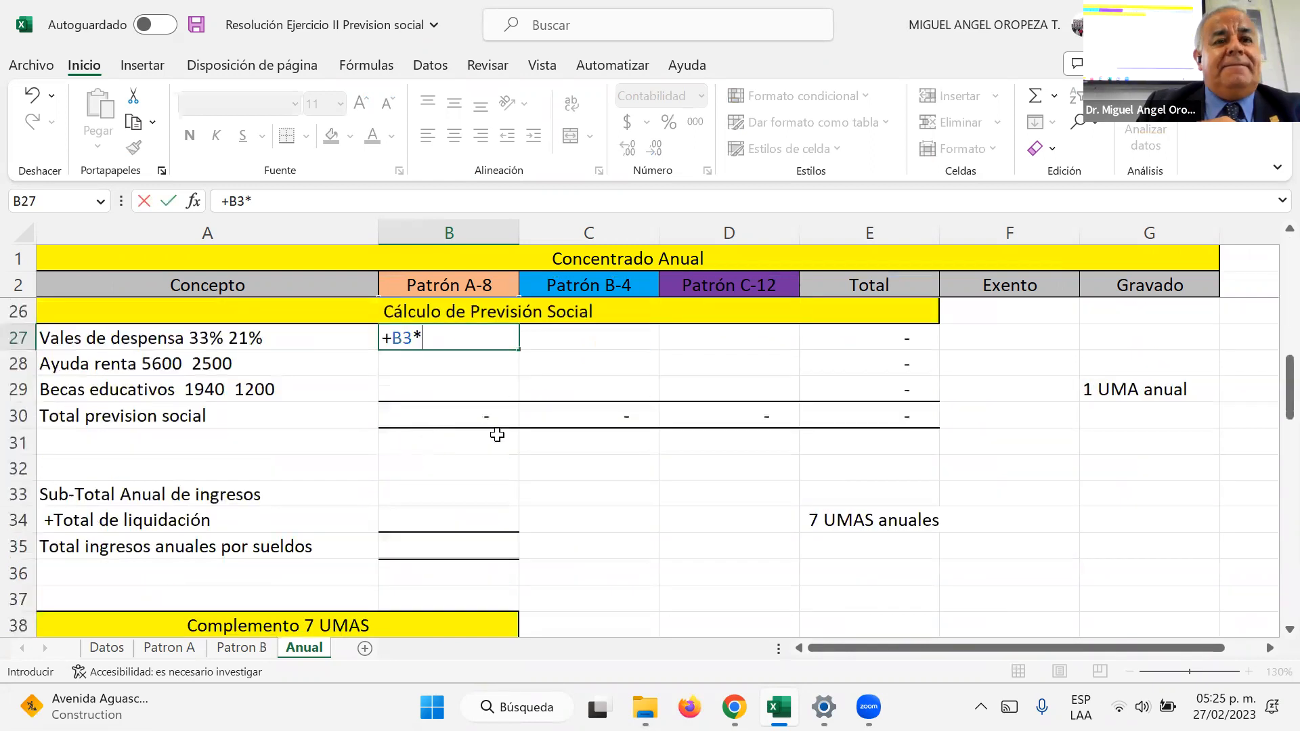
text(33)
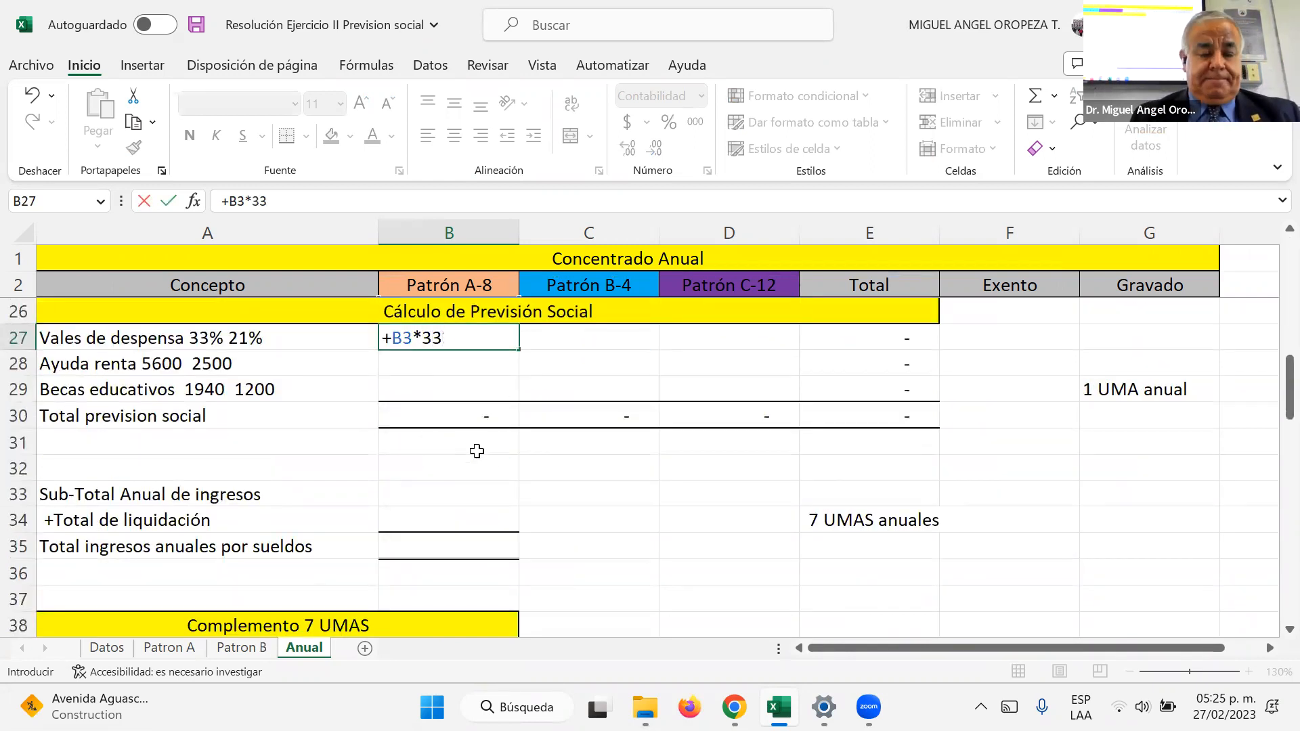
key(Return)
Step: Calculate Patrón B's vales de despensa in C27 as 21% of the sueldo in C3
key(Up)
key(Right)
text(+)
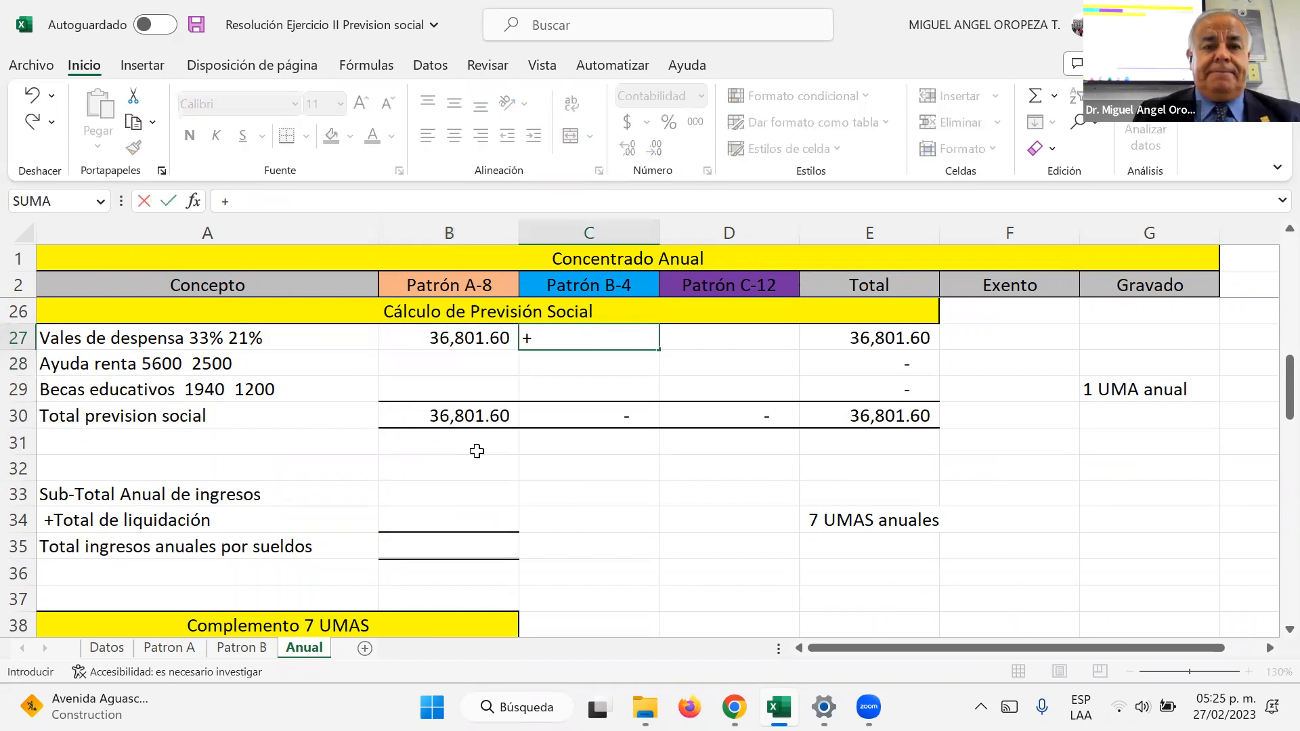
key(Up)
key(Up)
key(Up)
key(Up)
key(Up)
key(Up)
key(Up)
key(Up)
key(Up)
key(Up)
key(Up)
key(Up)
key(Up)
key(Up)
key(Up)
key(Up)
key(Up)
key(Up)
key(Up)
key(Up)
text(*)
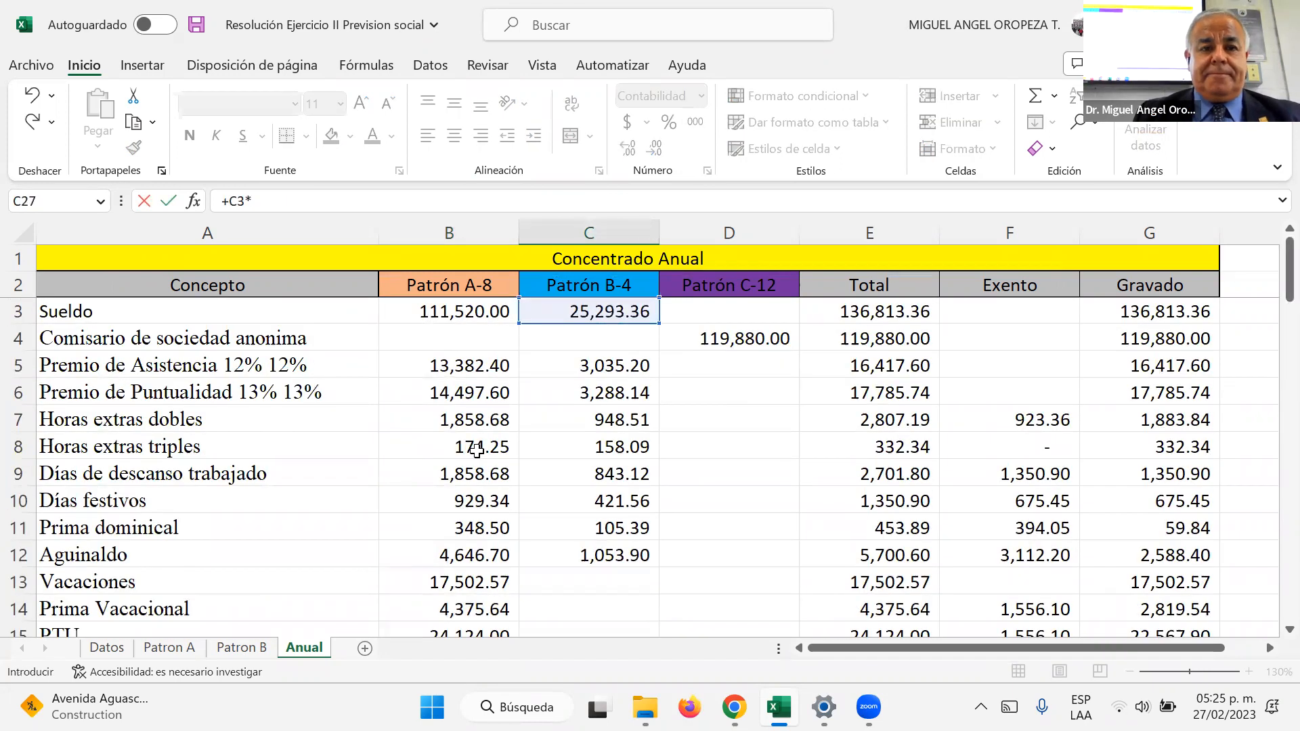
text(21%)
key(Return)
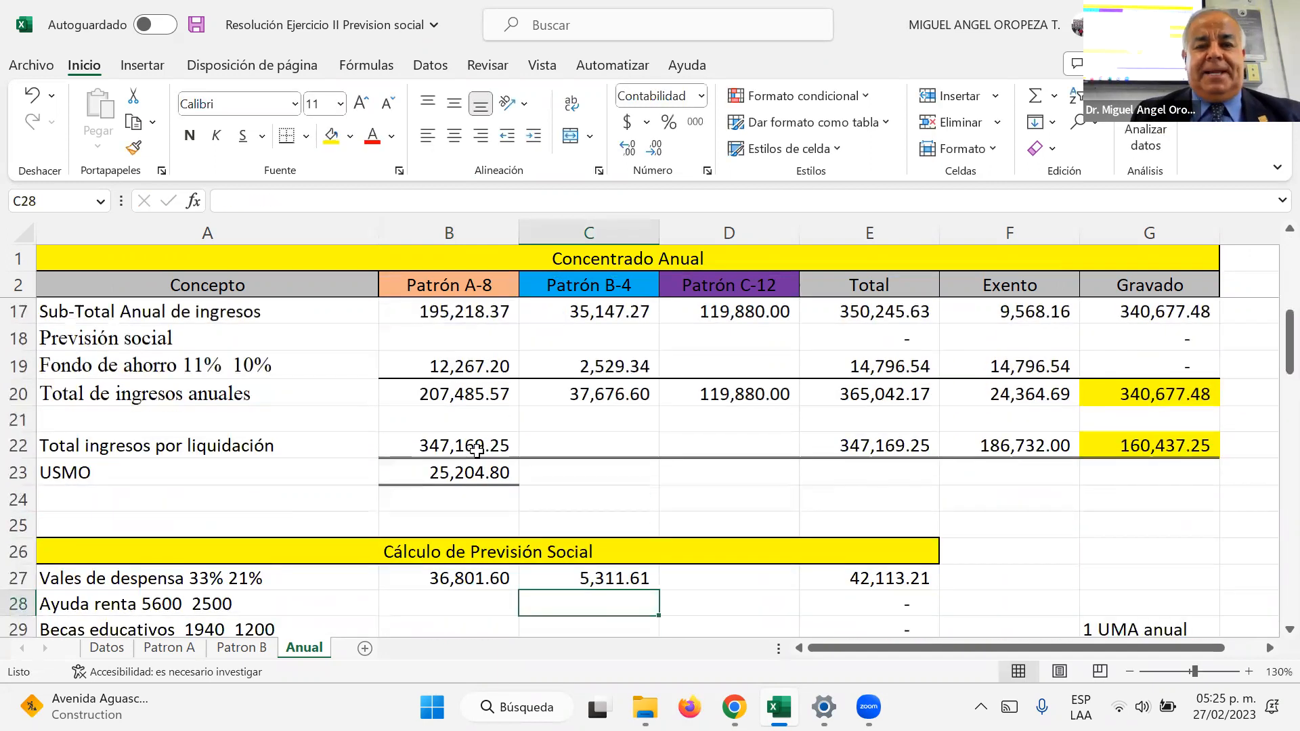
Step: Calculate Patrón A's ayuda renta in B28 with the formula =5600*8
key(Down)
key(Left)
key(Up)
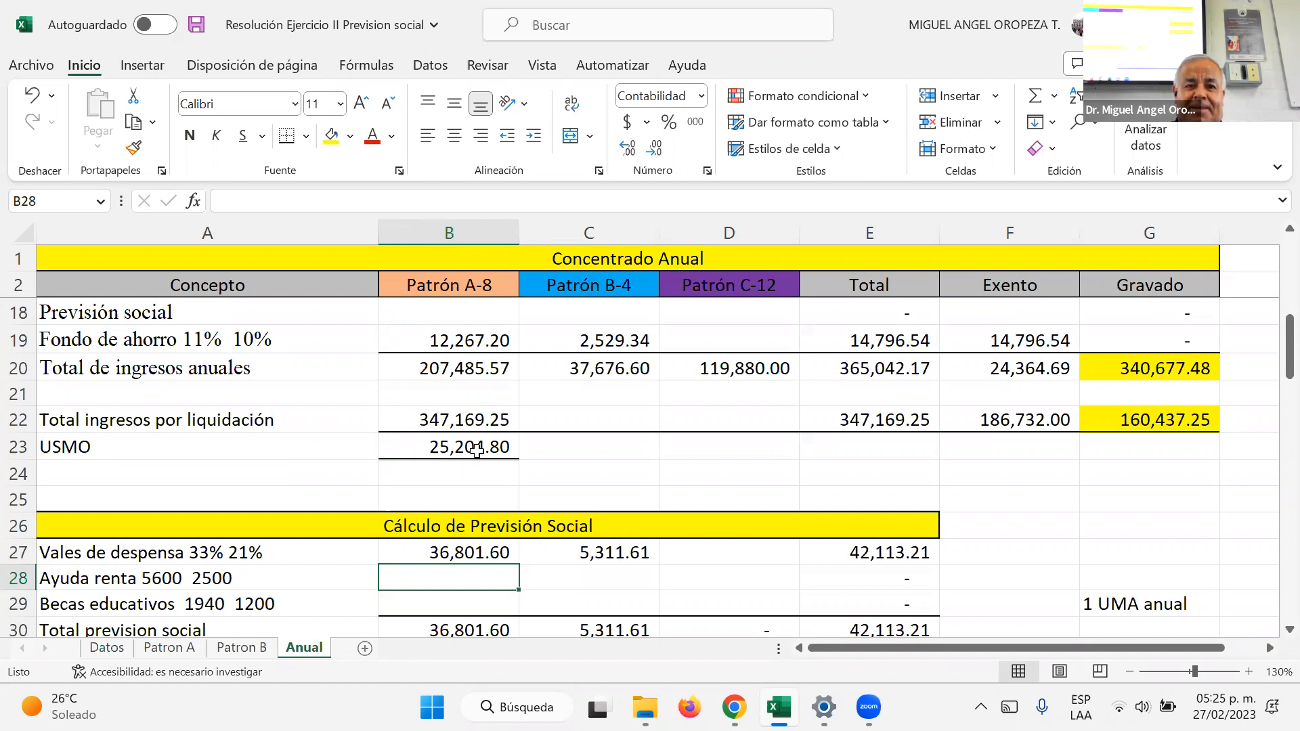
text(=5600*8)
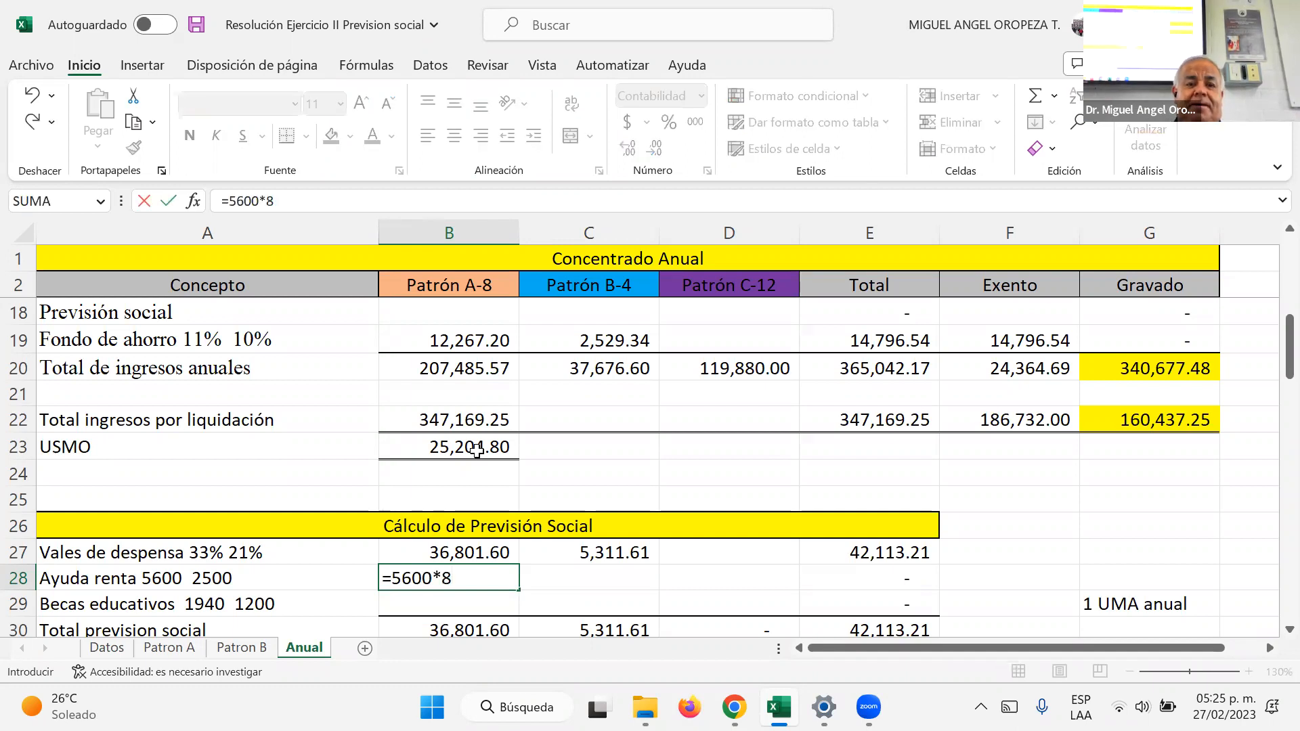
key(Return)
Step: Calculate Patrón B's ayuda renta in C28 as a formula multiplying 2500 by 4
key(Up)
key(Right)
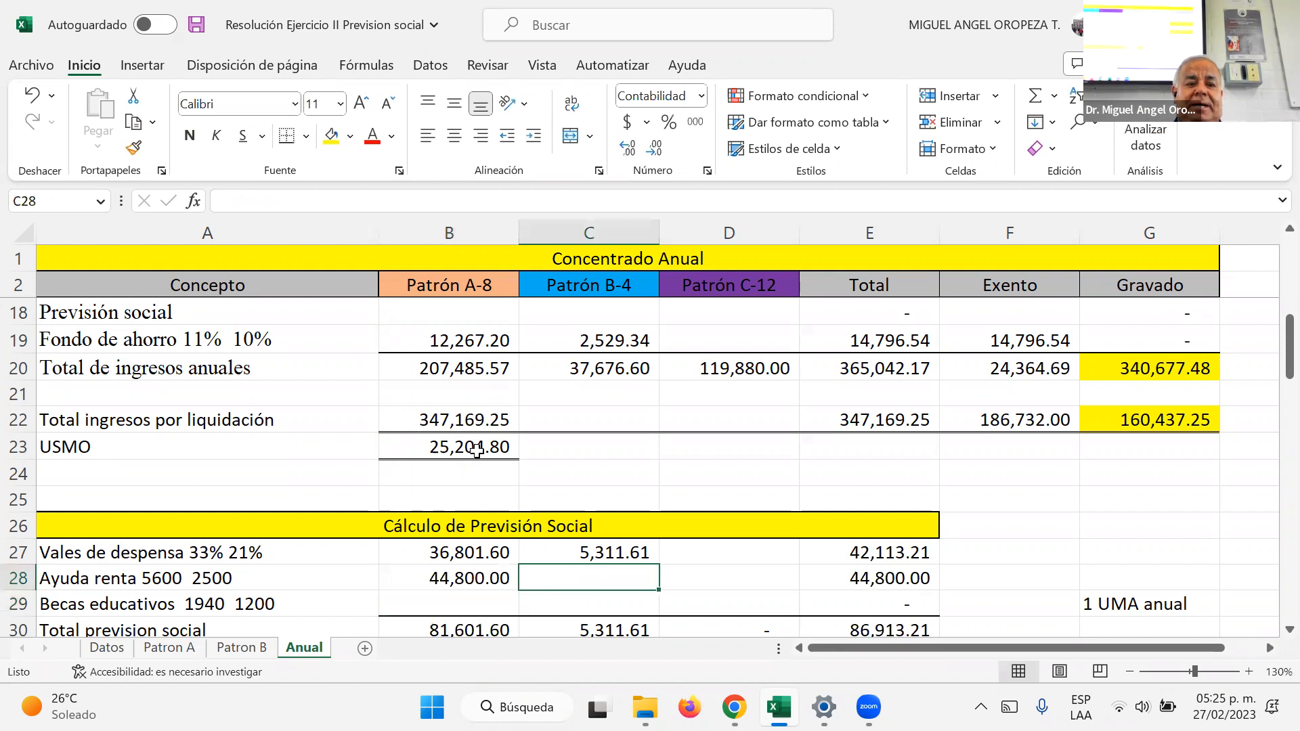
text(2500*)
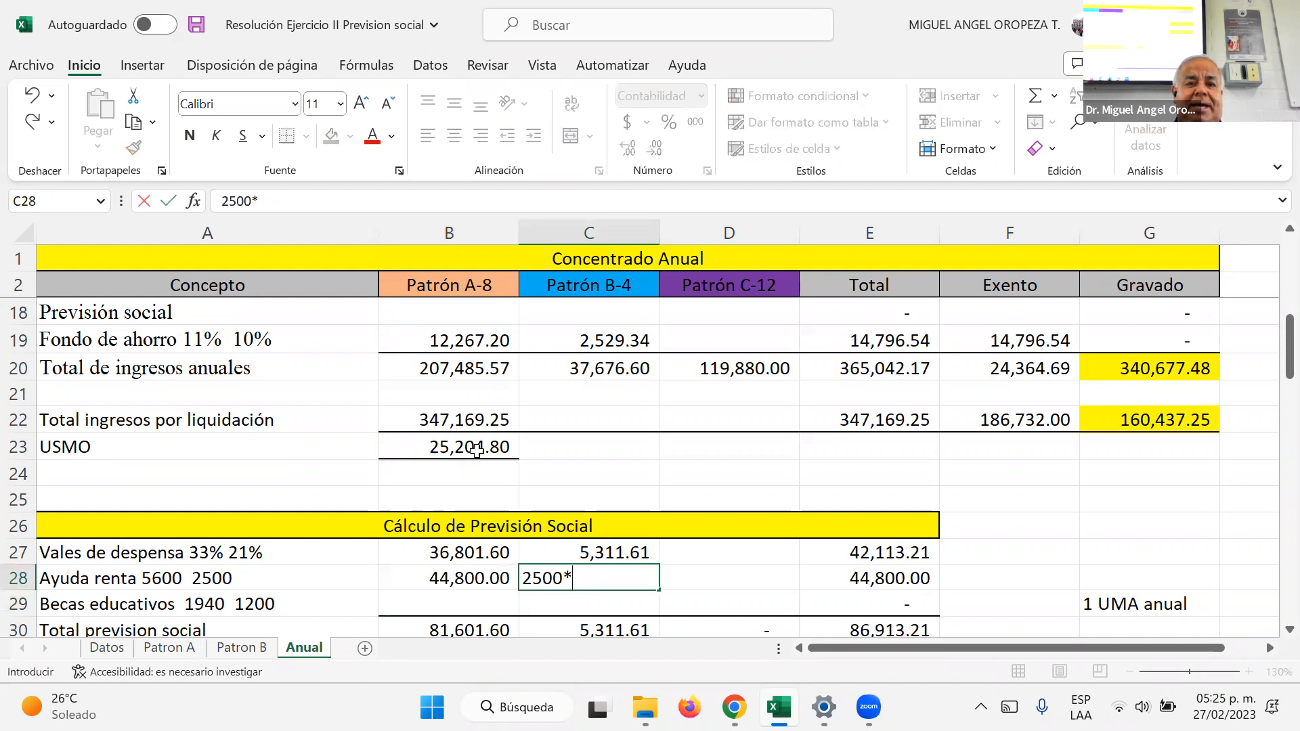
text(4)
key(Return)
key(Up)
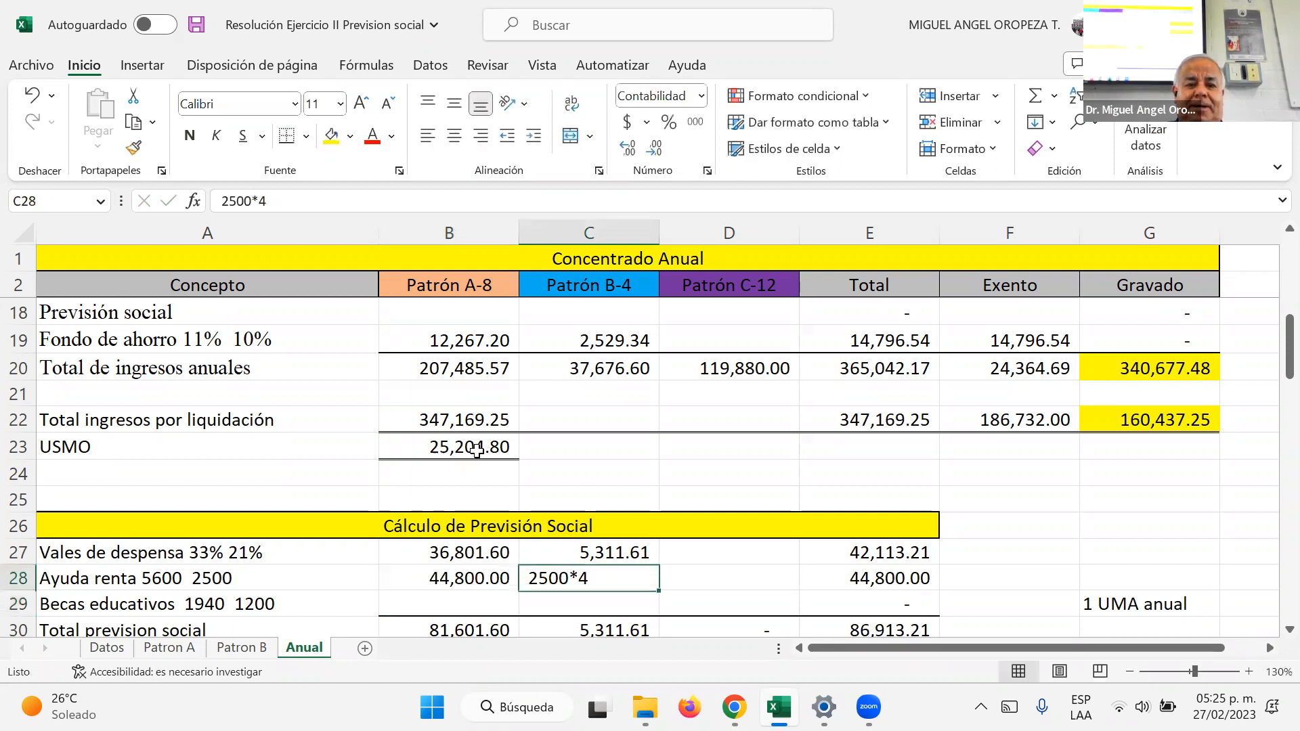
key(F2)
key(Home)
text(+)
key(Return)
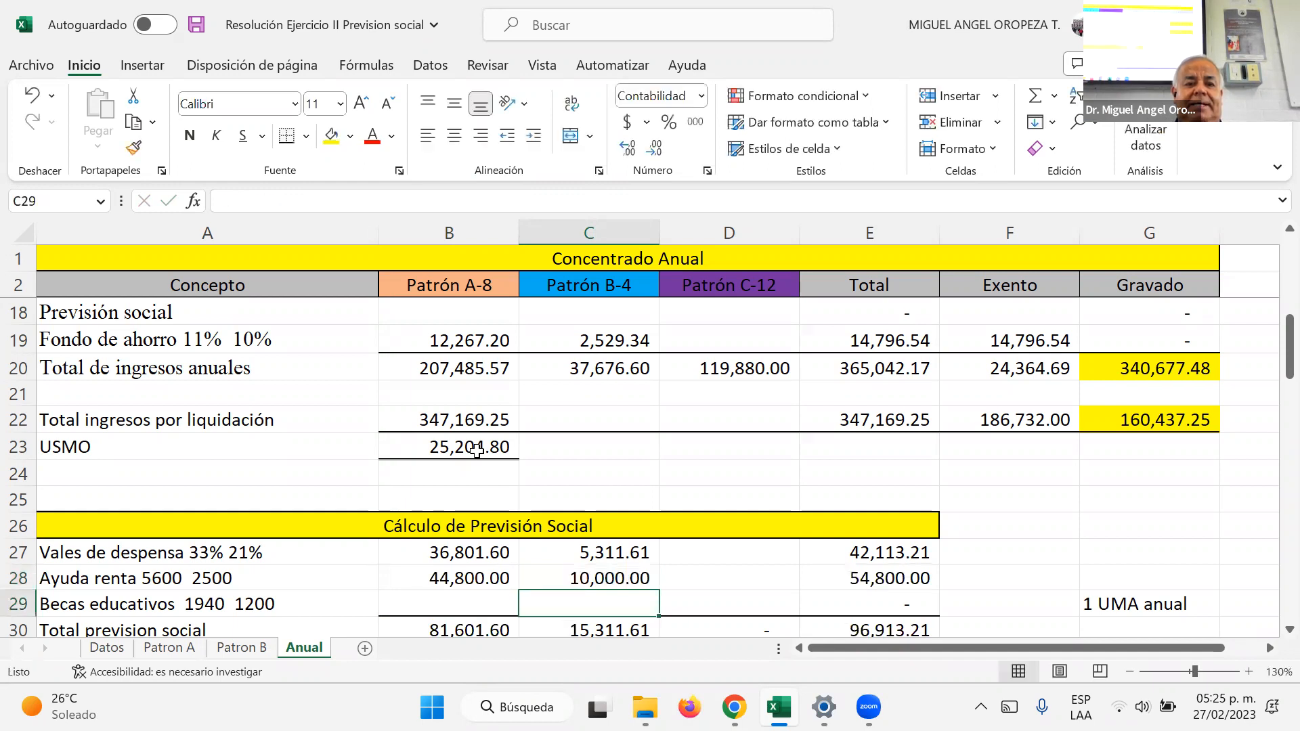
Step: Calculate Patrón A's becas educativos in B29 with the formula =1940*8
key(Left)
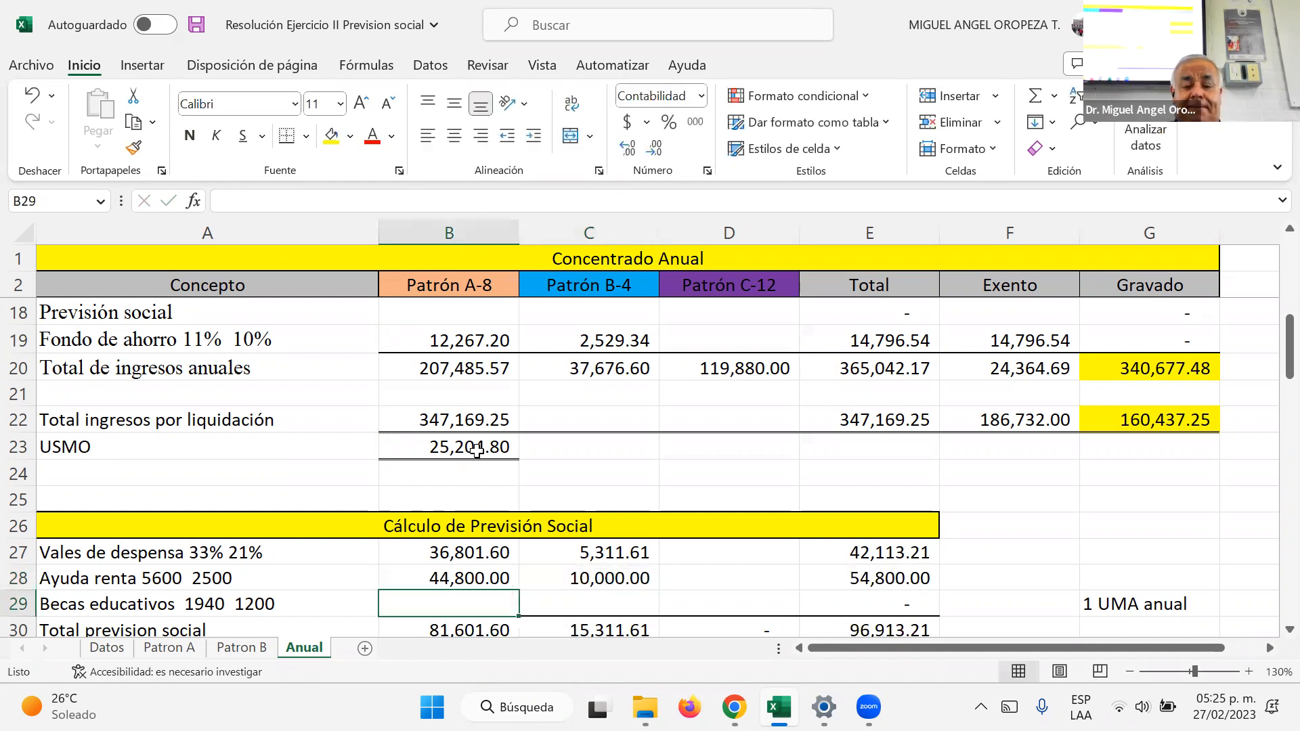
text(=1940*)
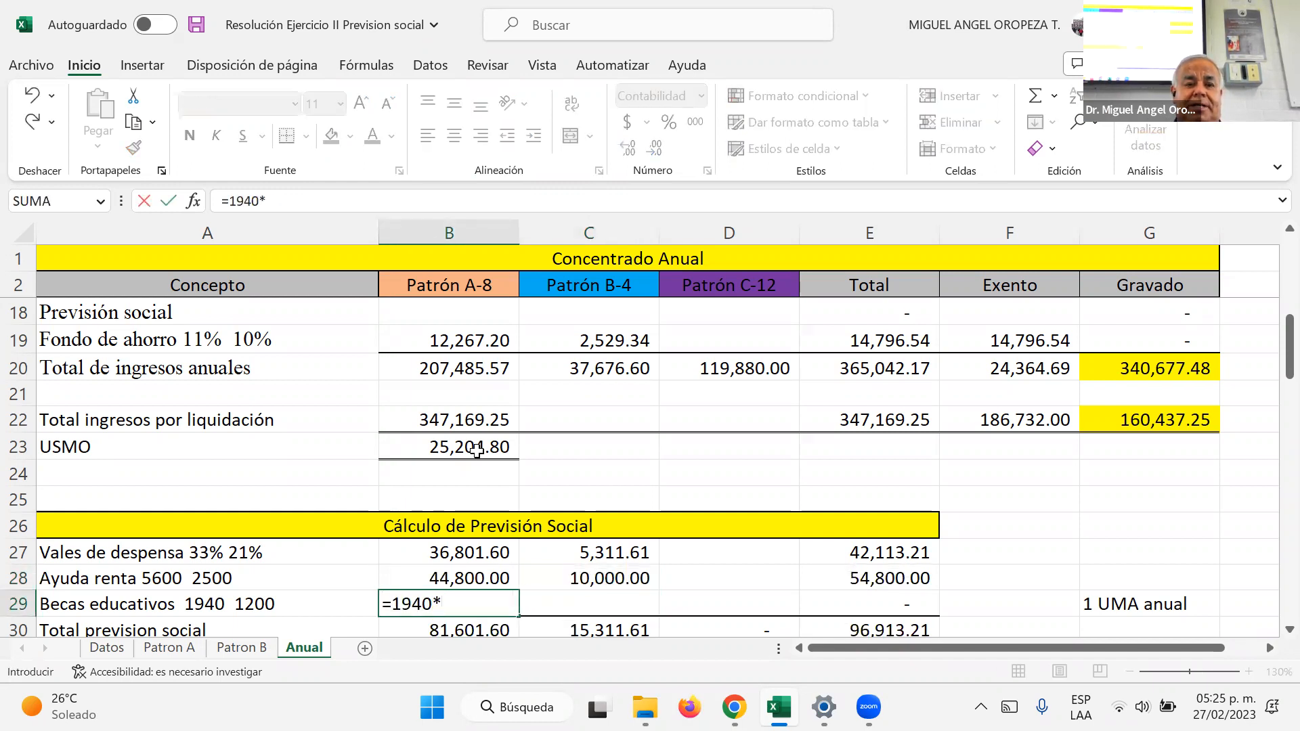
text(8)
key(Return)
Step: Calculate Patrón B's becas educativos in C29 with the formula =1200*4
key(Up)
key(Right)
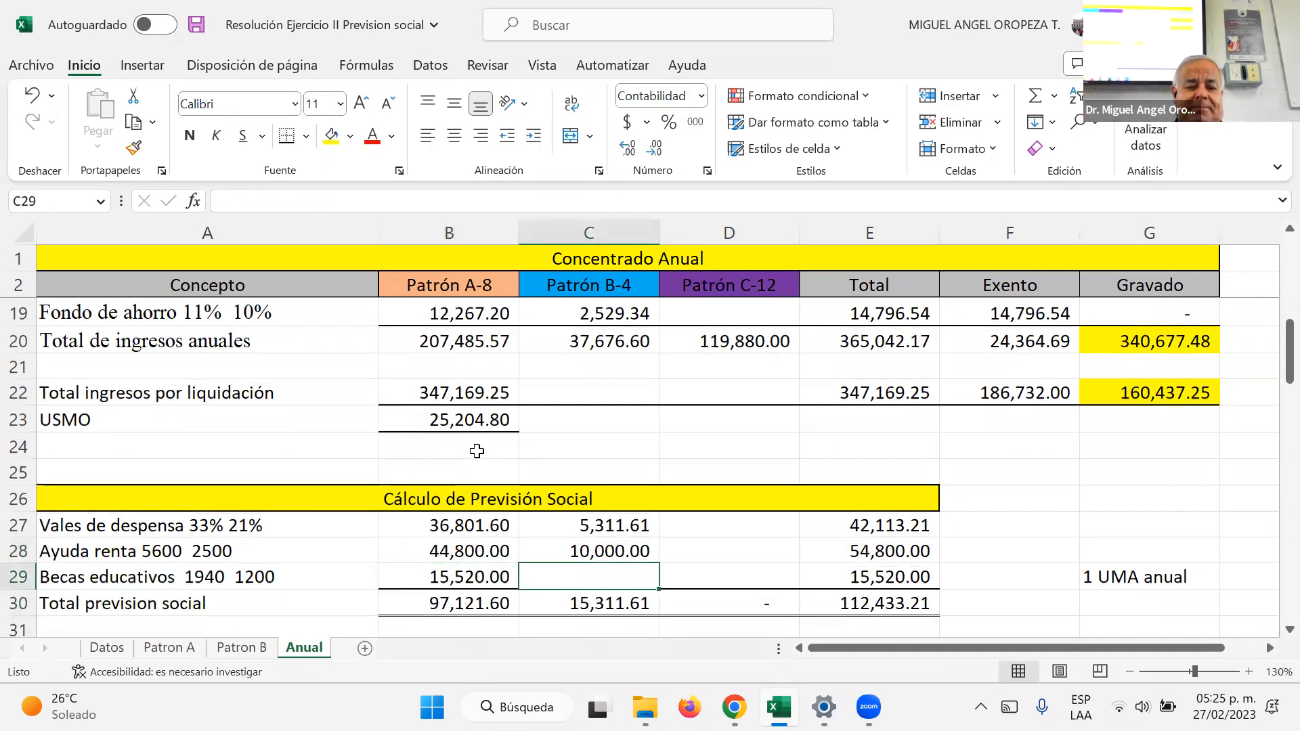
text(=)
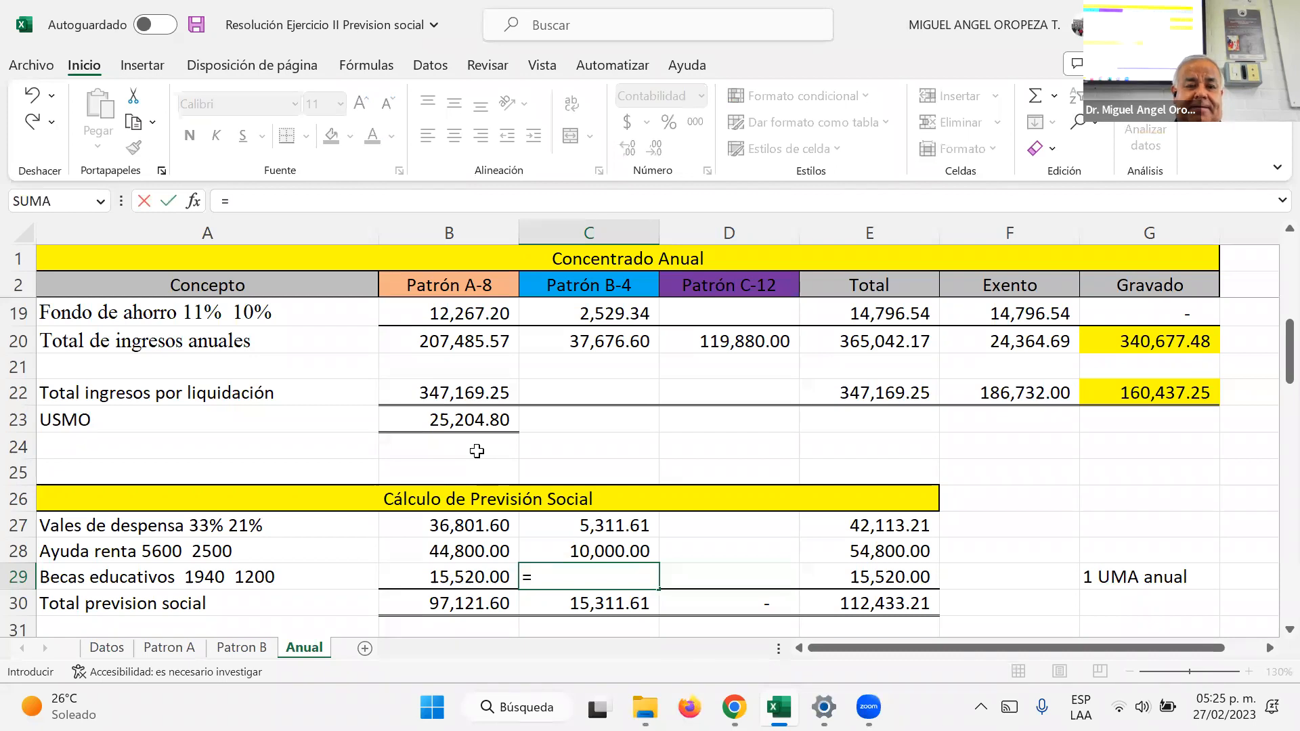
text(1200*4)
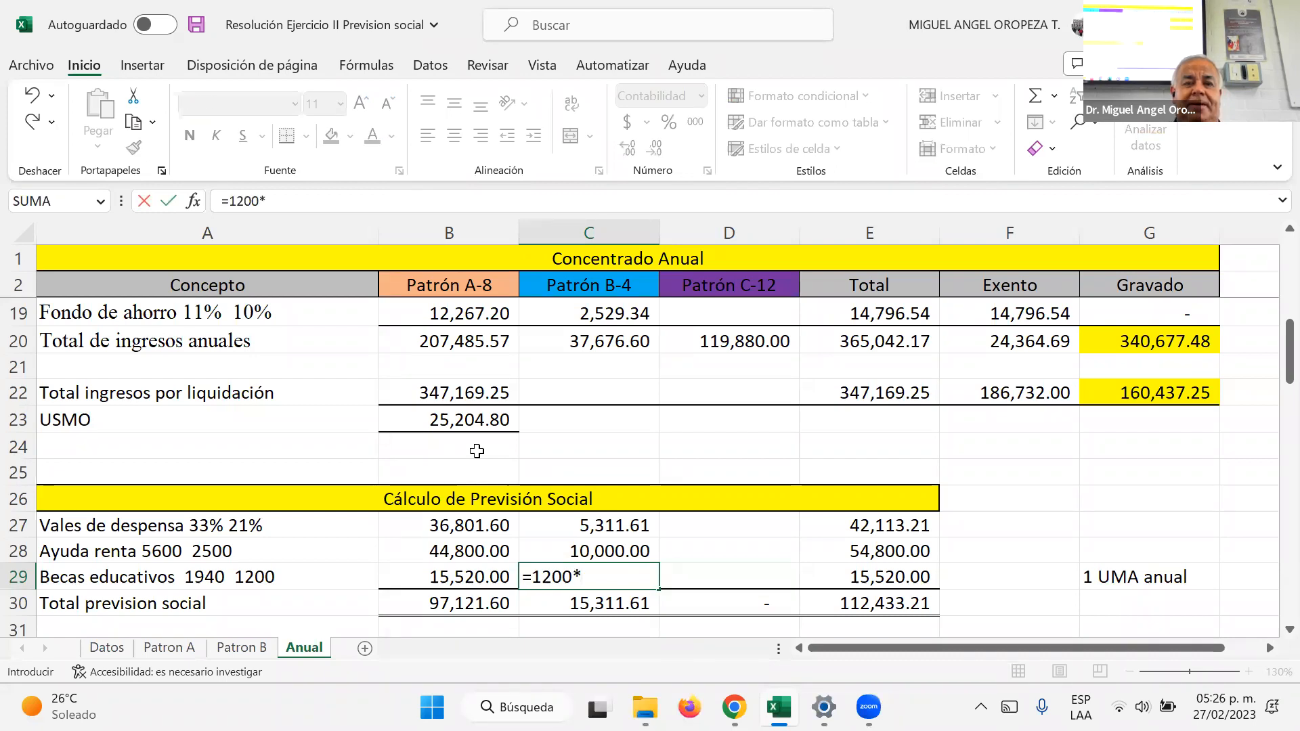
key(Return)
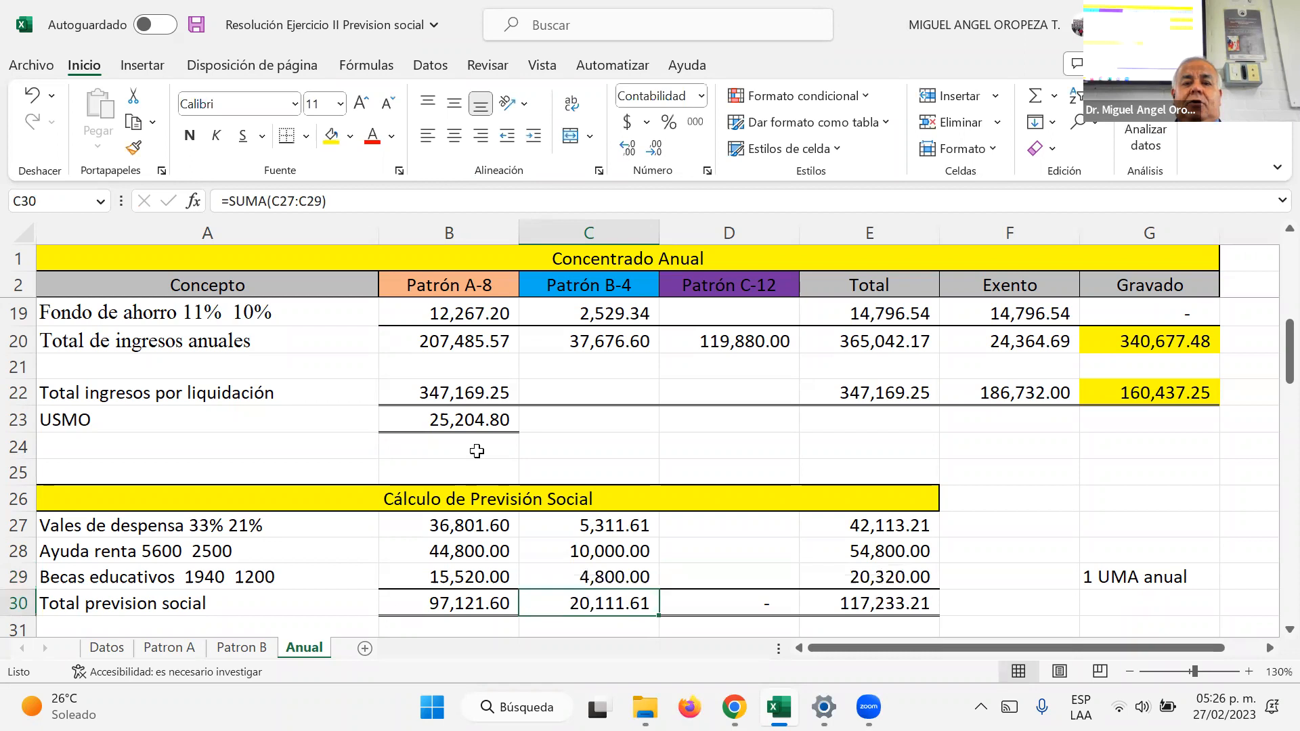
Step: Review the ayuda renta and becas formulas, and enter 37844.40 in G30 under the 1 UMA anual label
key(Up)
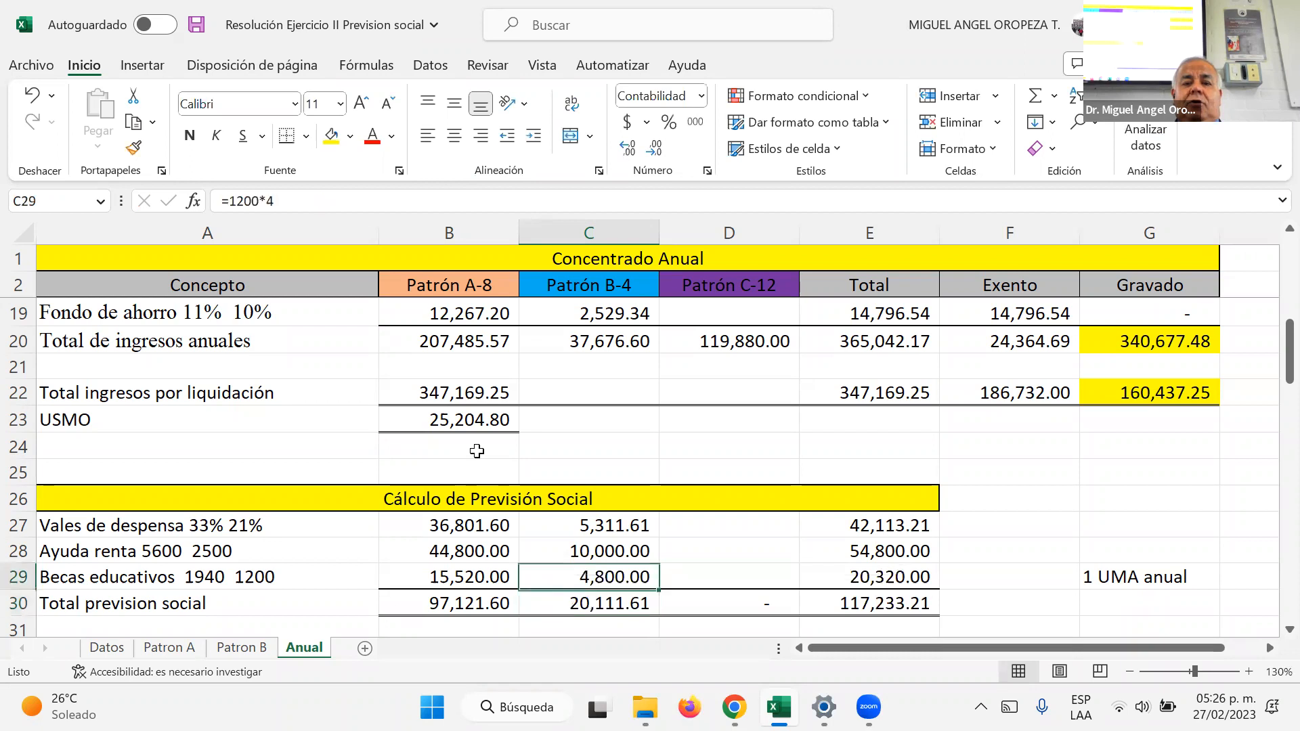
key(Up)
key(Left)
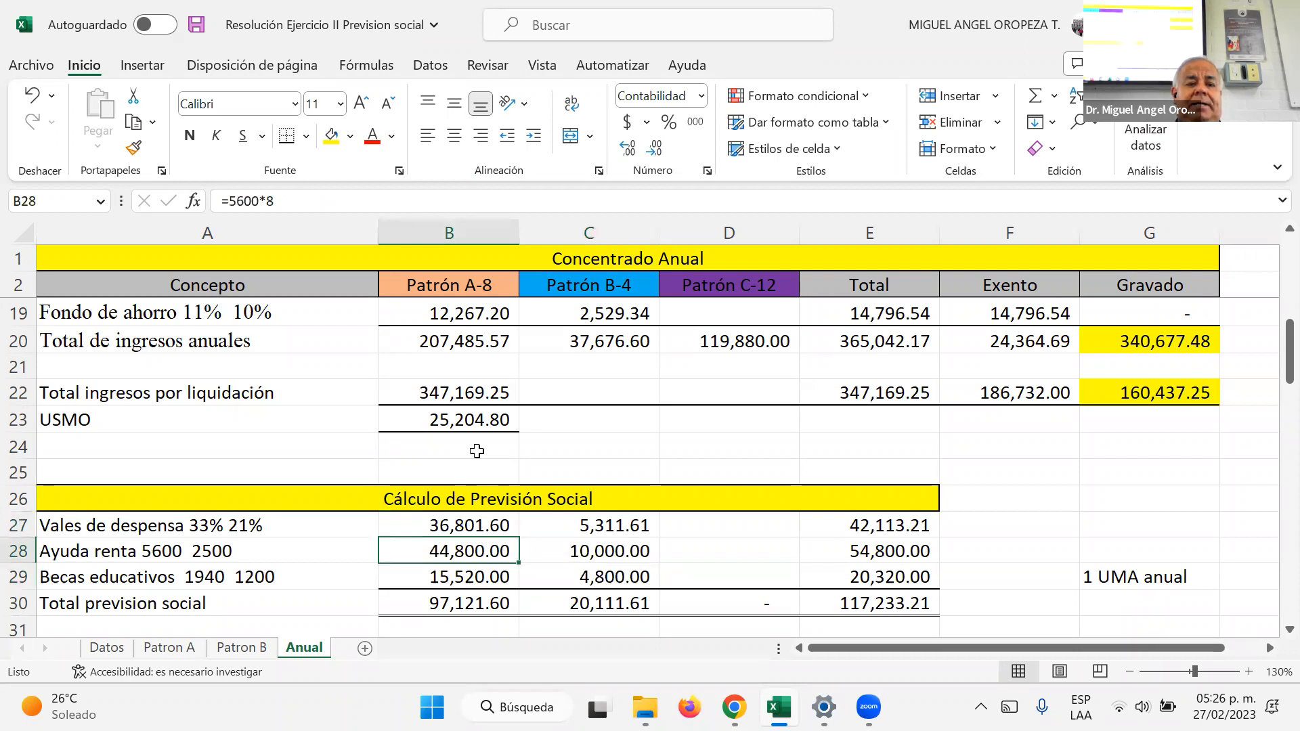
key(Down)
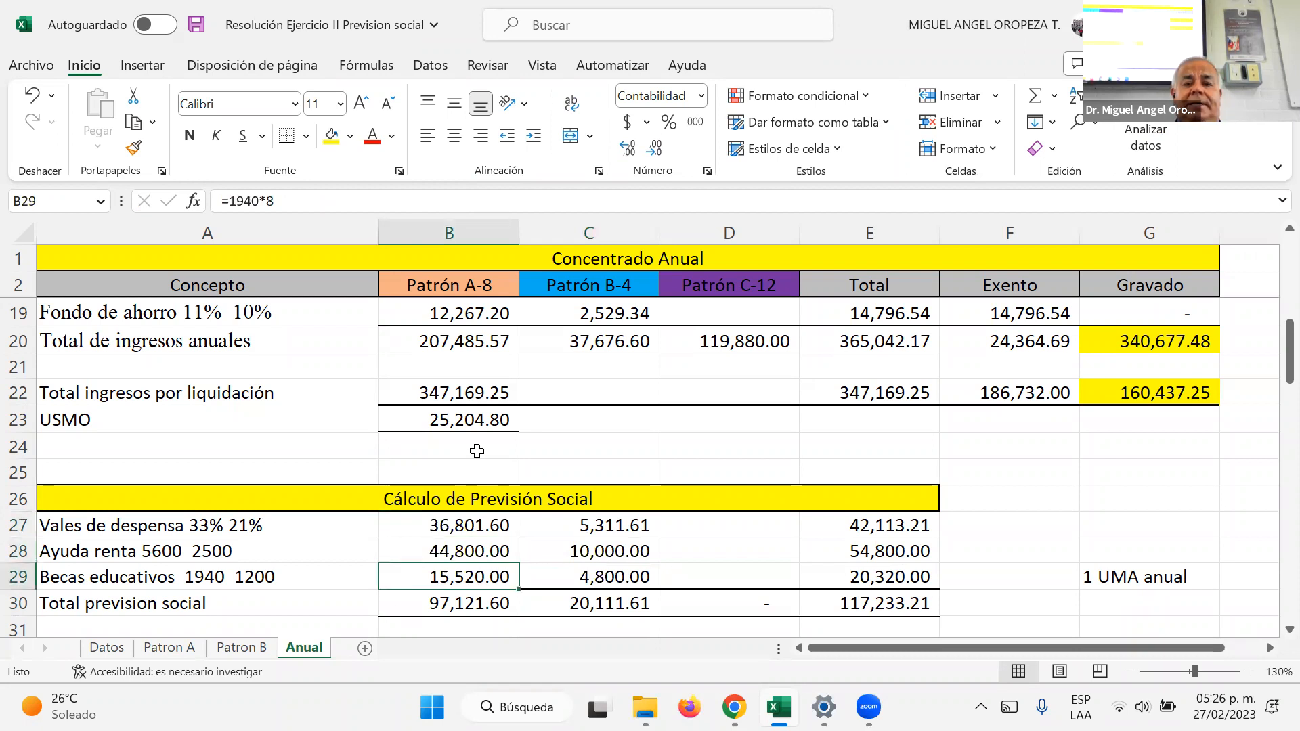
key(Right)
key(Down)
key(Right)
key(Right)
key(Right)
key(Right)
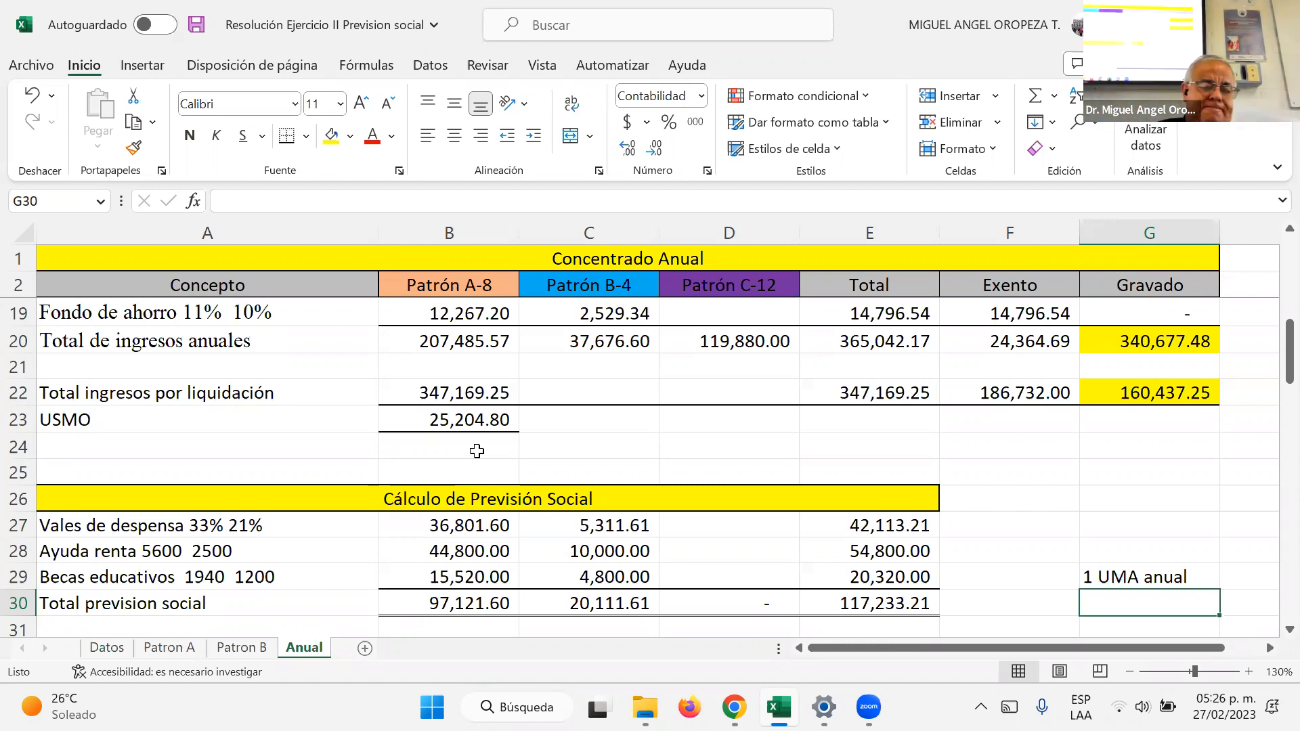
text(37844.4)
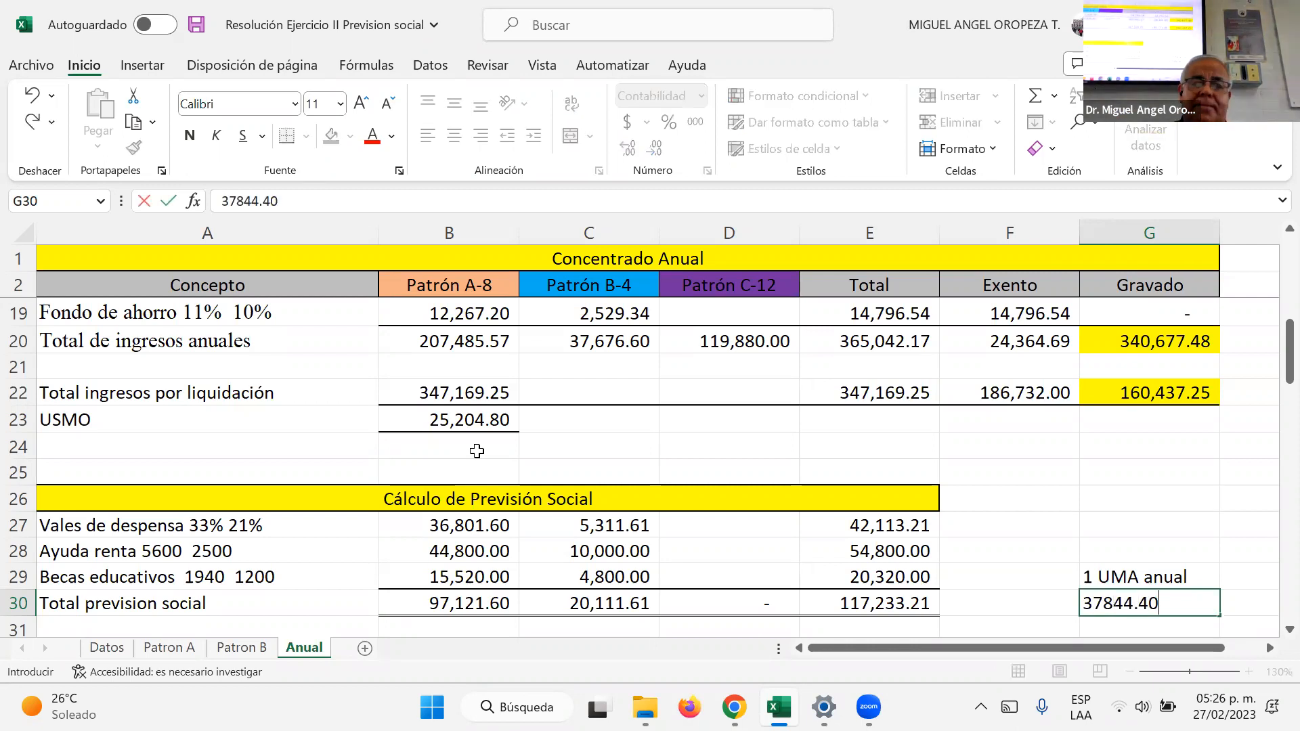
key(Left)
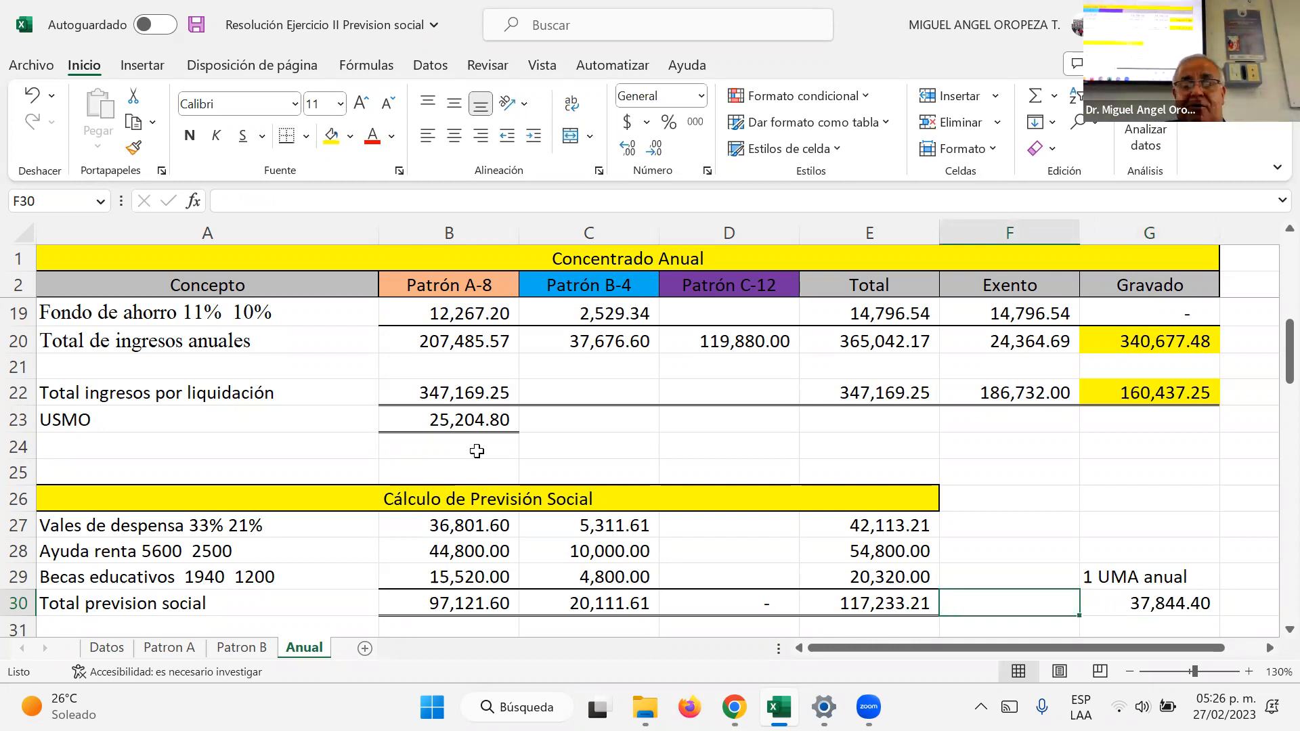
Step: Enter the comparison note >37844.4 in F30, beside the total previsión social
text(>)
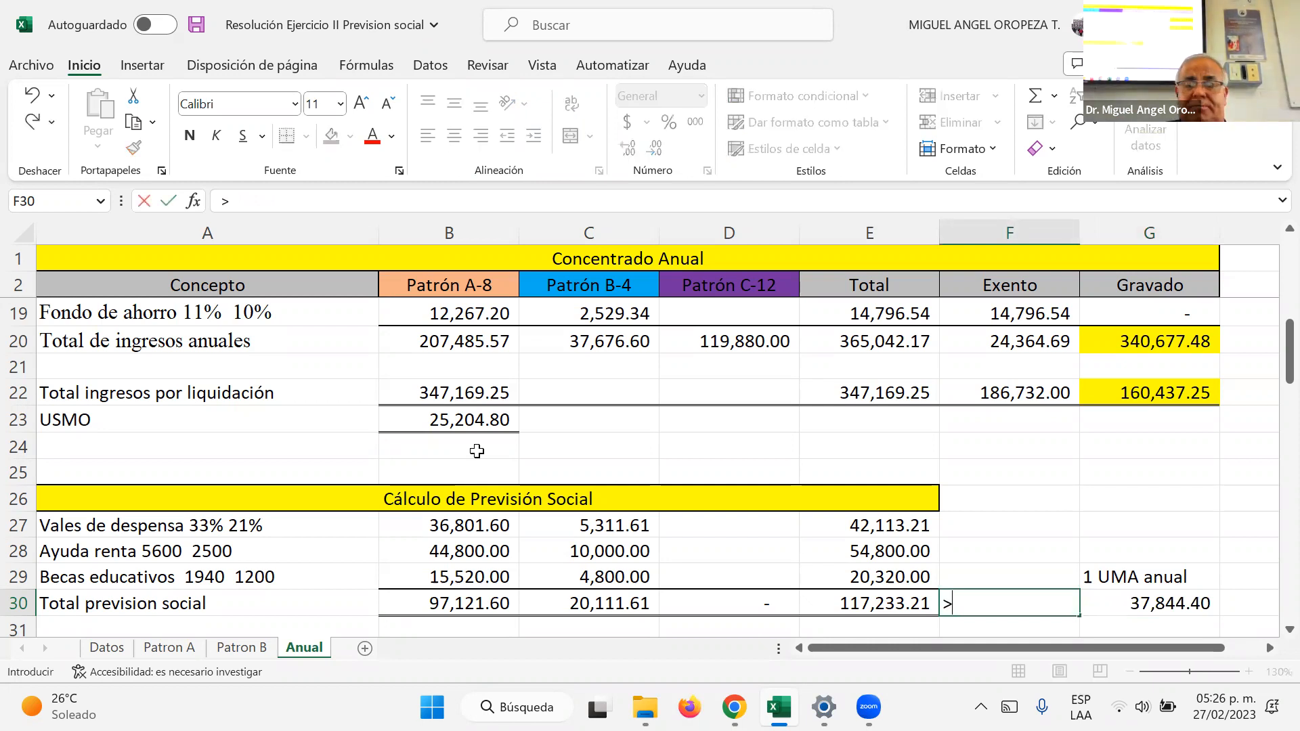
text(37844.4)
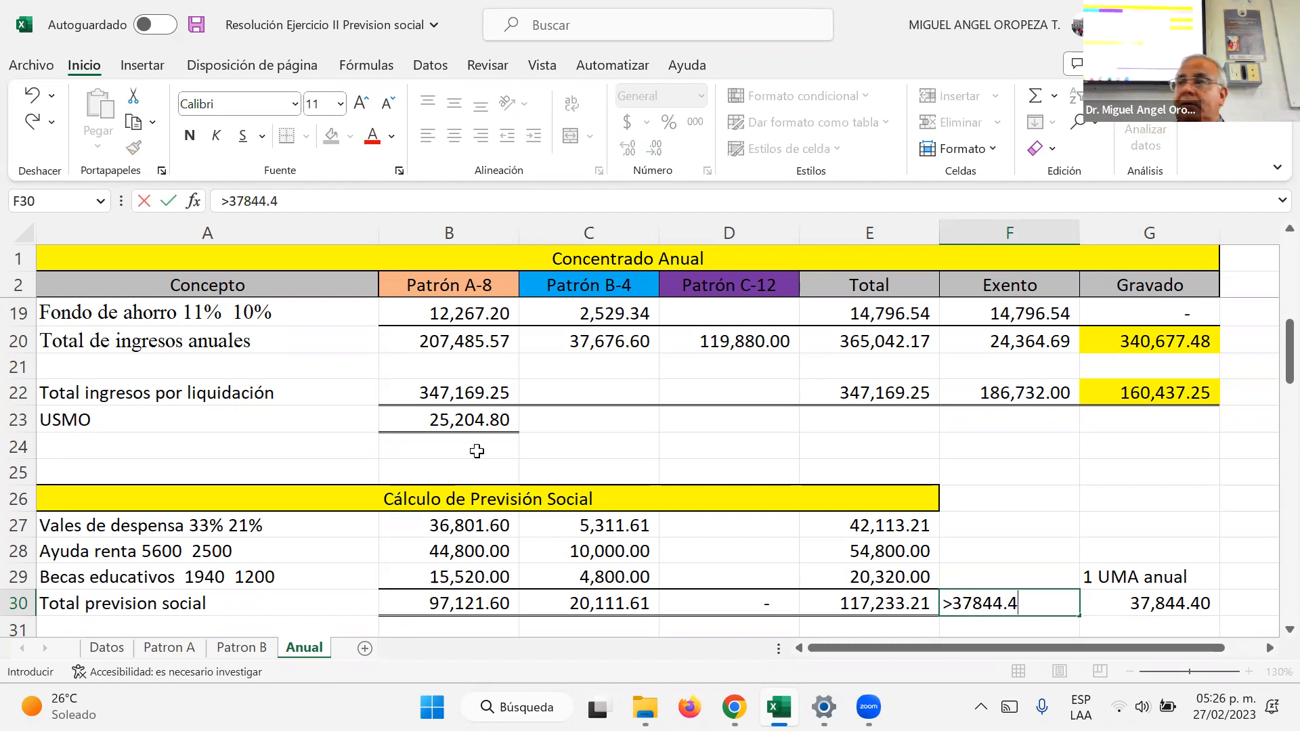
key(Return)
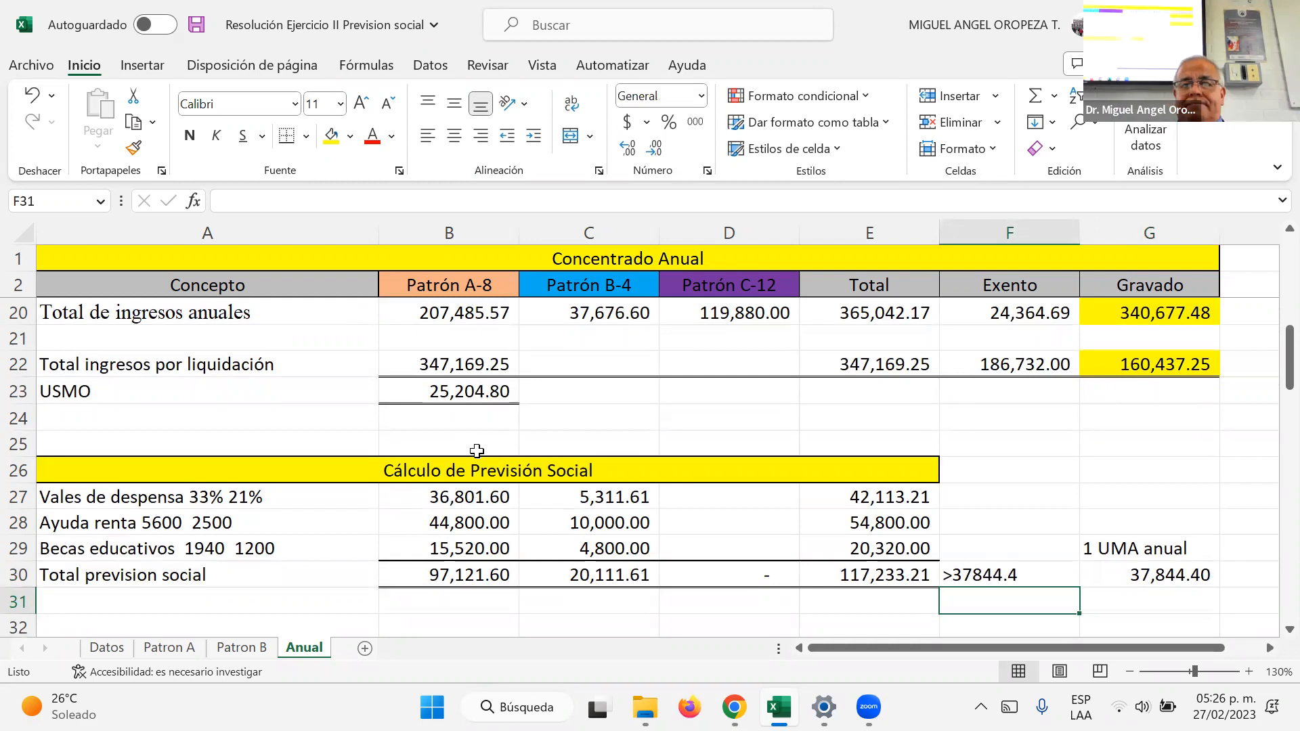
key(Up)
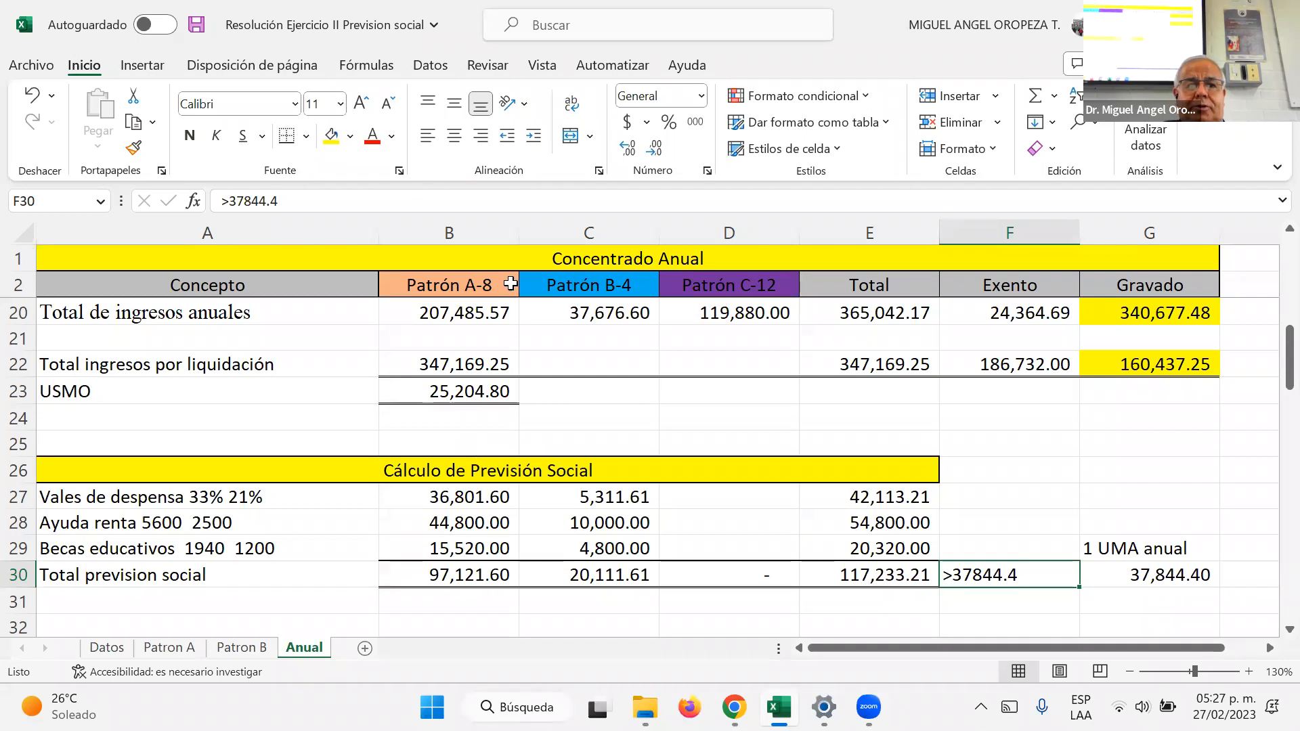
Step: Examine the Patrón A and Patrón B columns down to the total previsión social and its comparison with the annual UMA
click(453, 302)
click(467, 285)
click(584, 284)
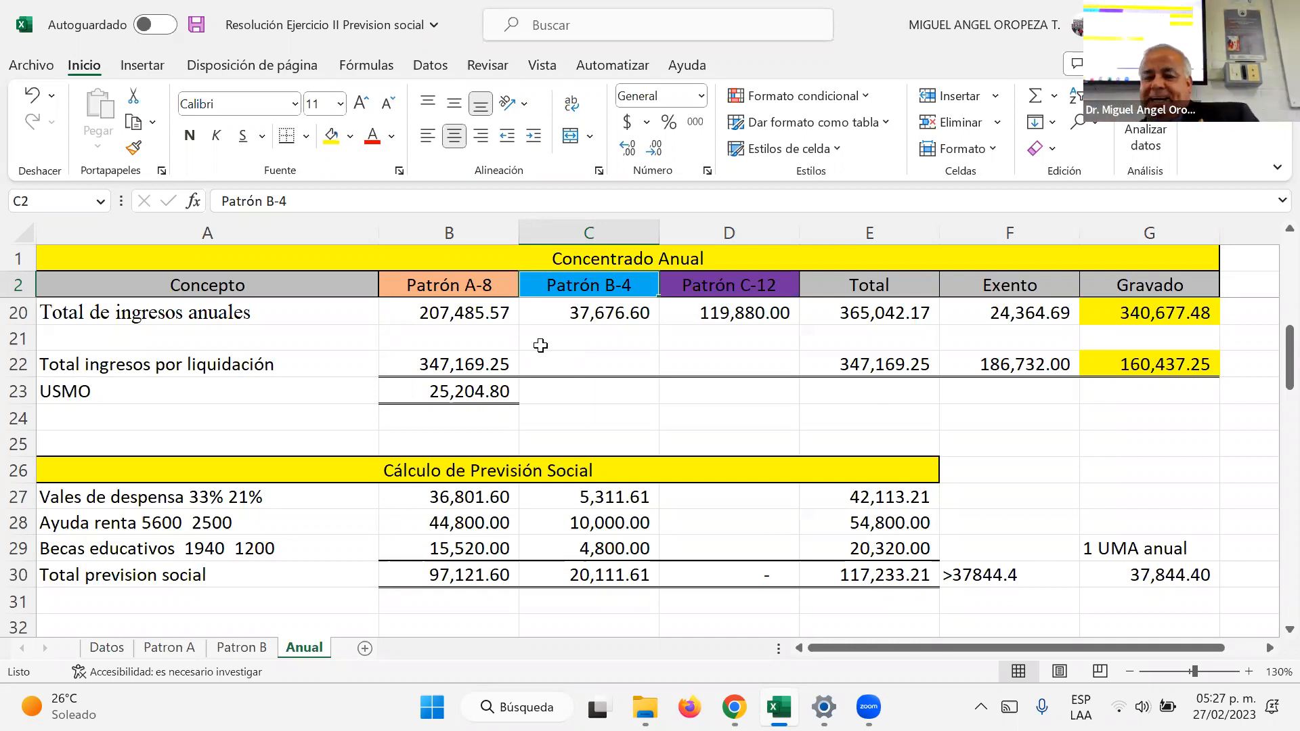
key(Down)
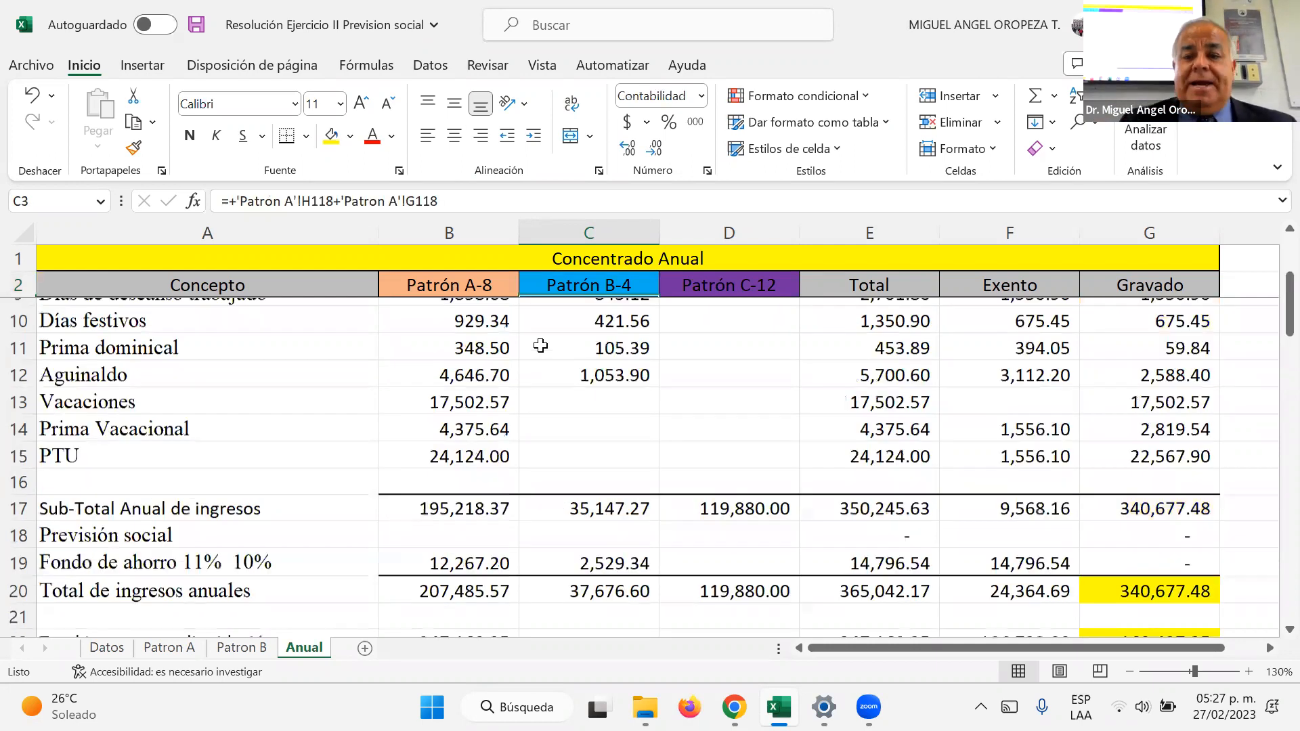
key(Page_Down)
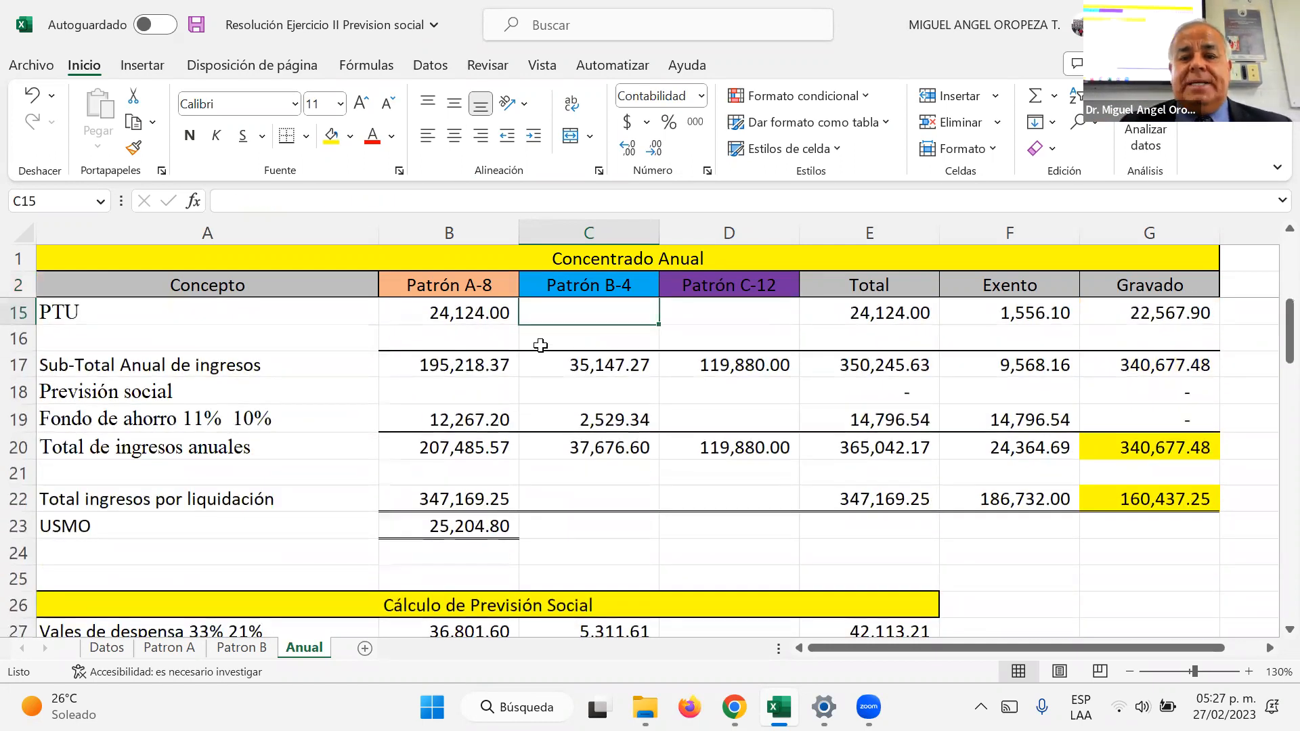
key(Page_Down)
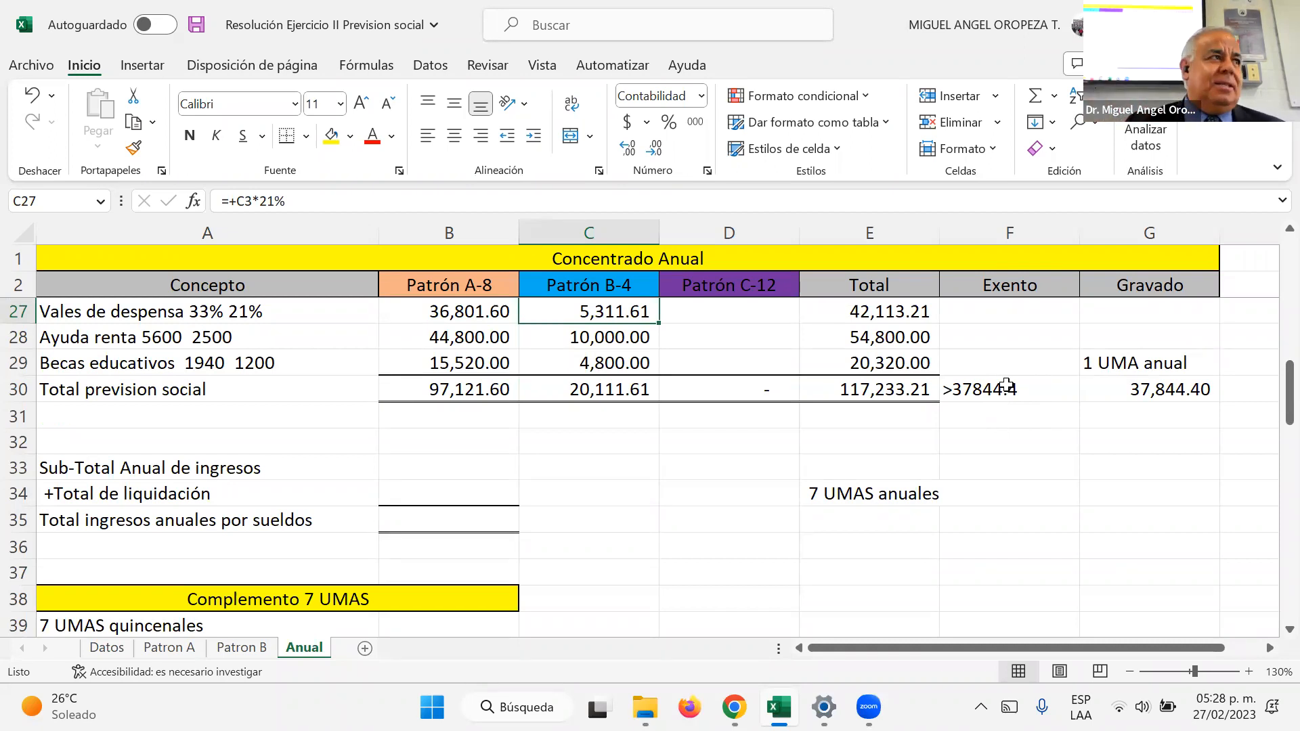
click(911, 412)
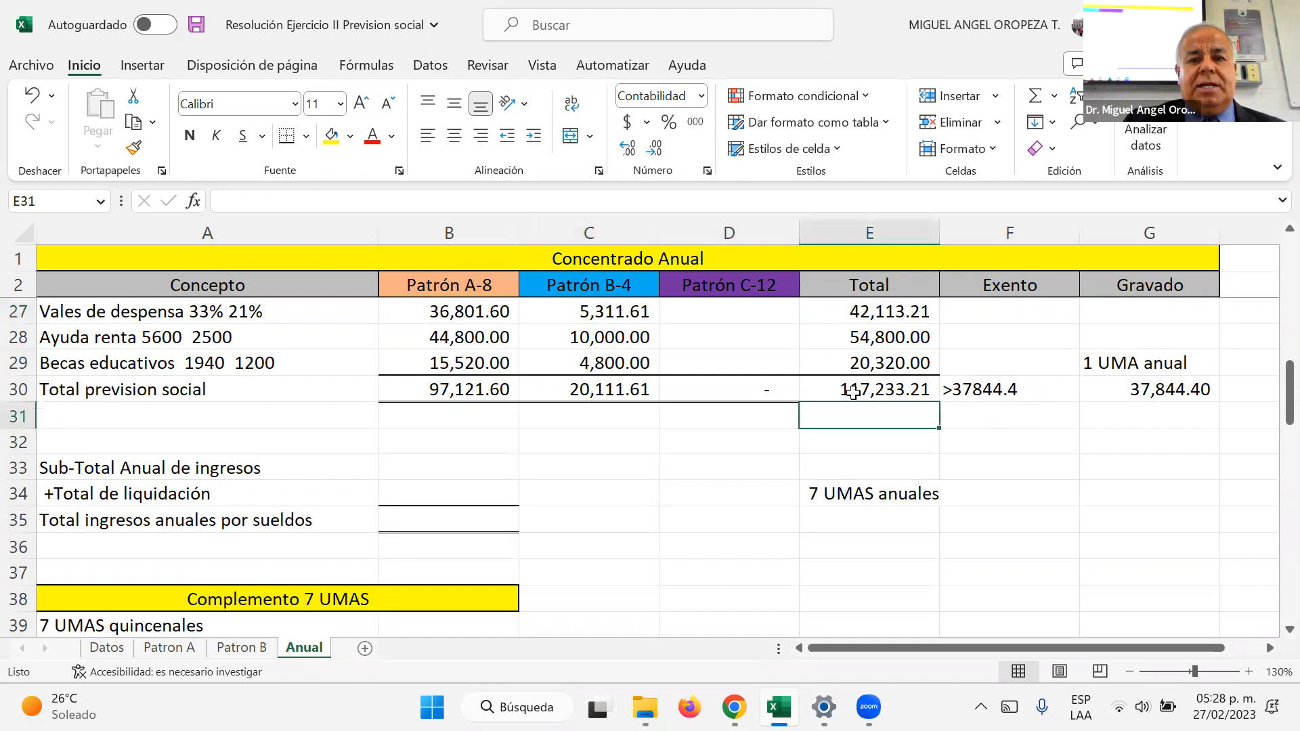
Step: Bring the total Sub-Total Anual de ingresos from E17 into B33 with a direct cell reference
click(853, 392)
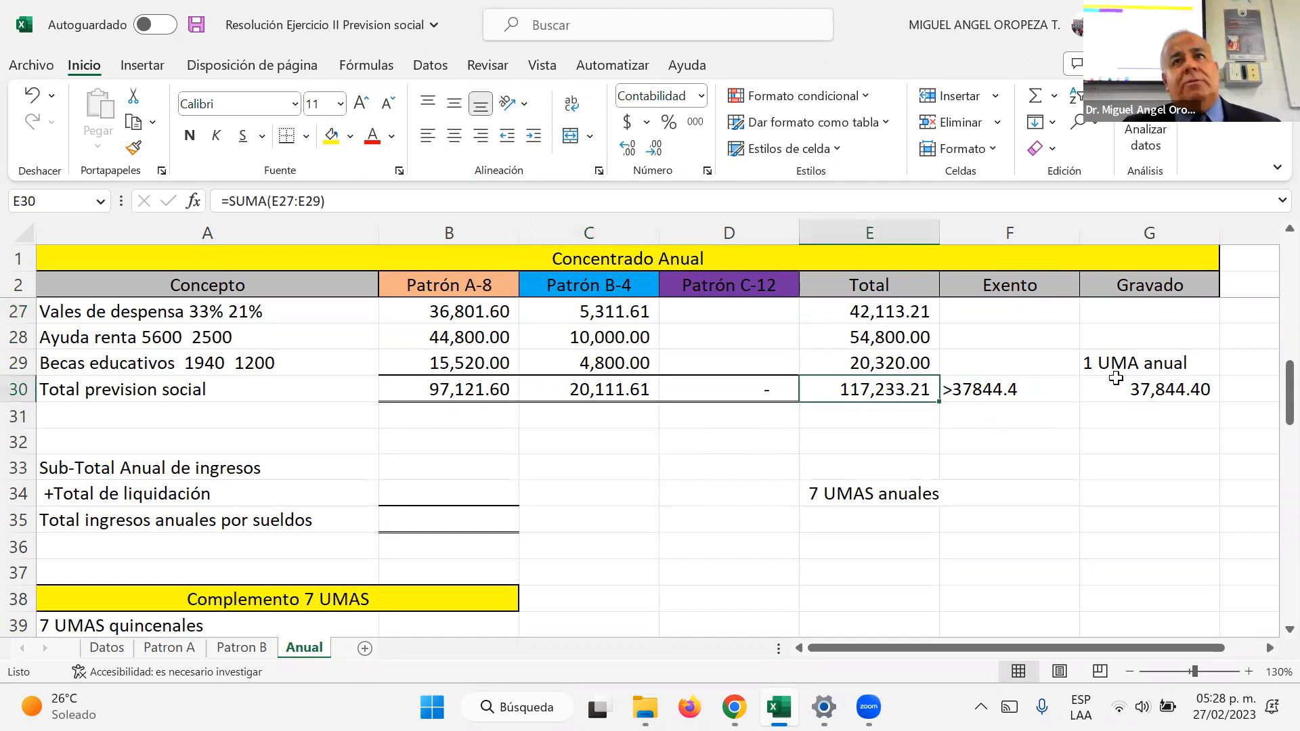
key(Left)
key(Left)
key(Left)
key(Left)
key(Down)
key(Down)
key(Right)
key(Down)
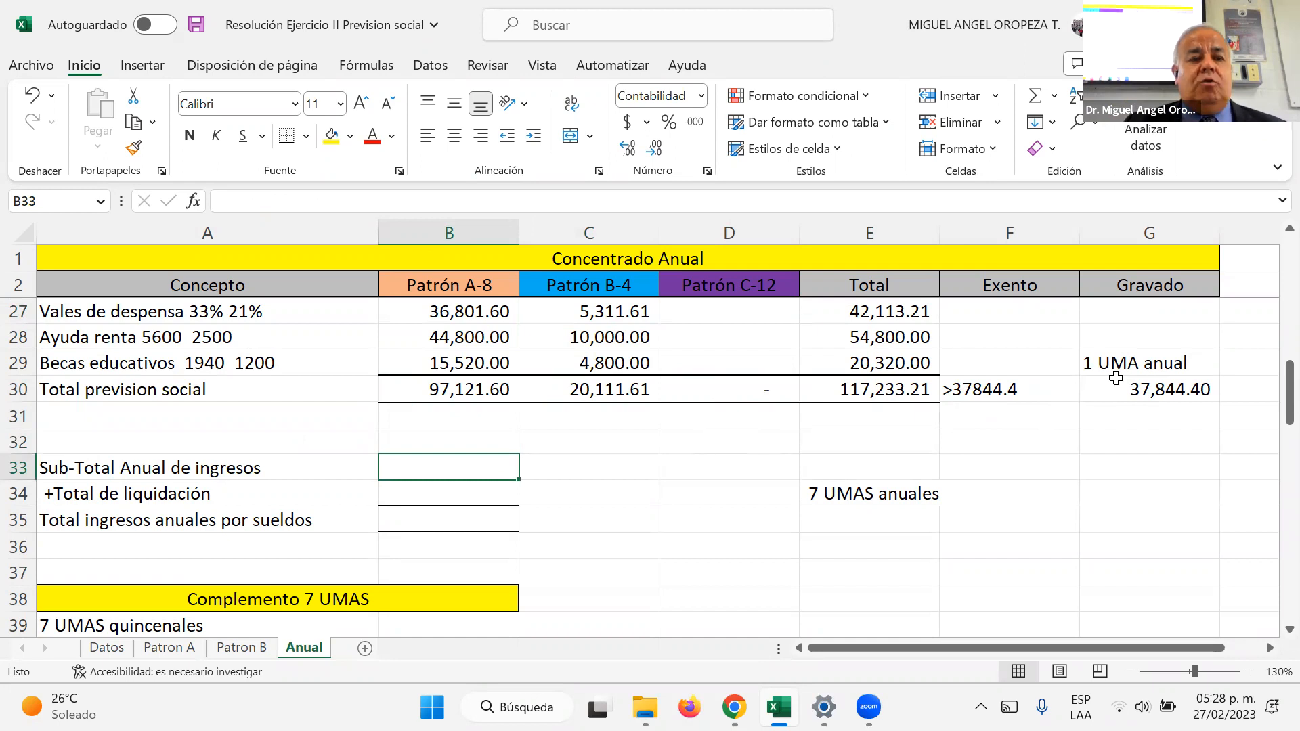
text(+)
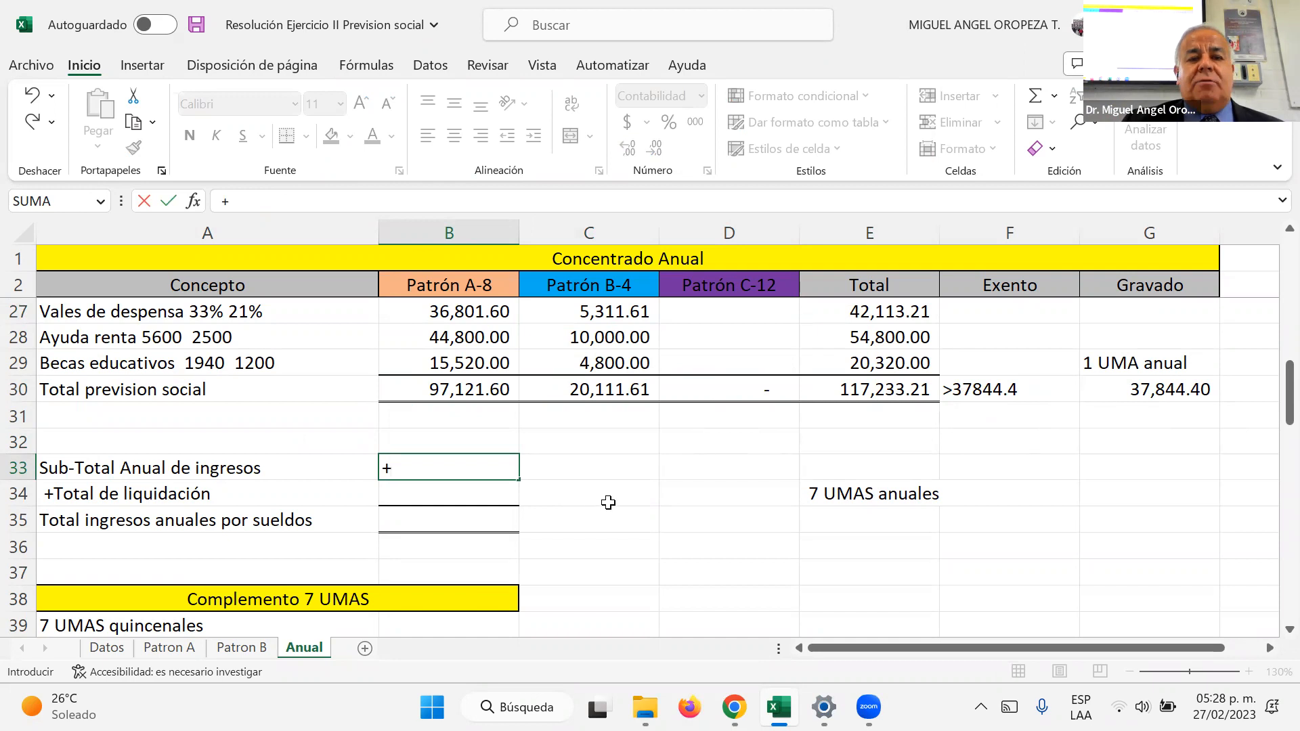
scroll(745, 501, up, 5)
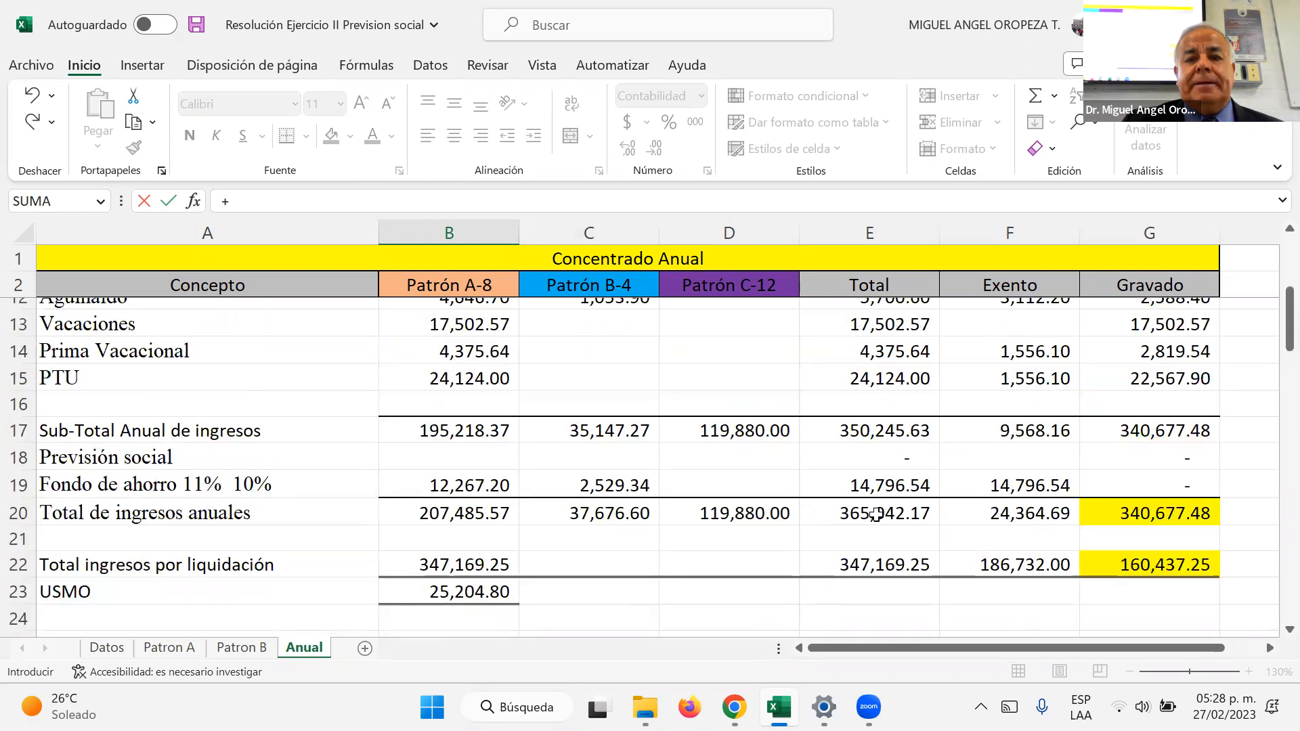
click(884, 430)
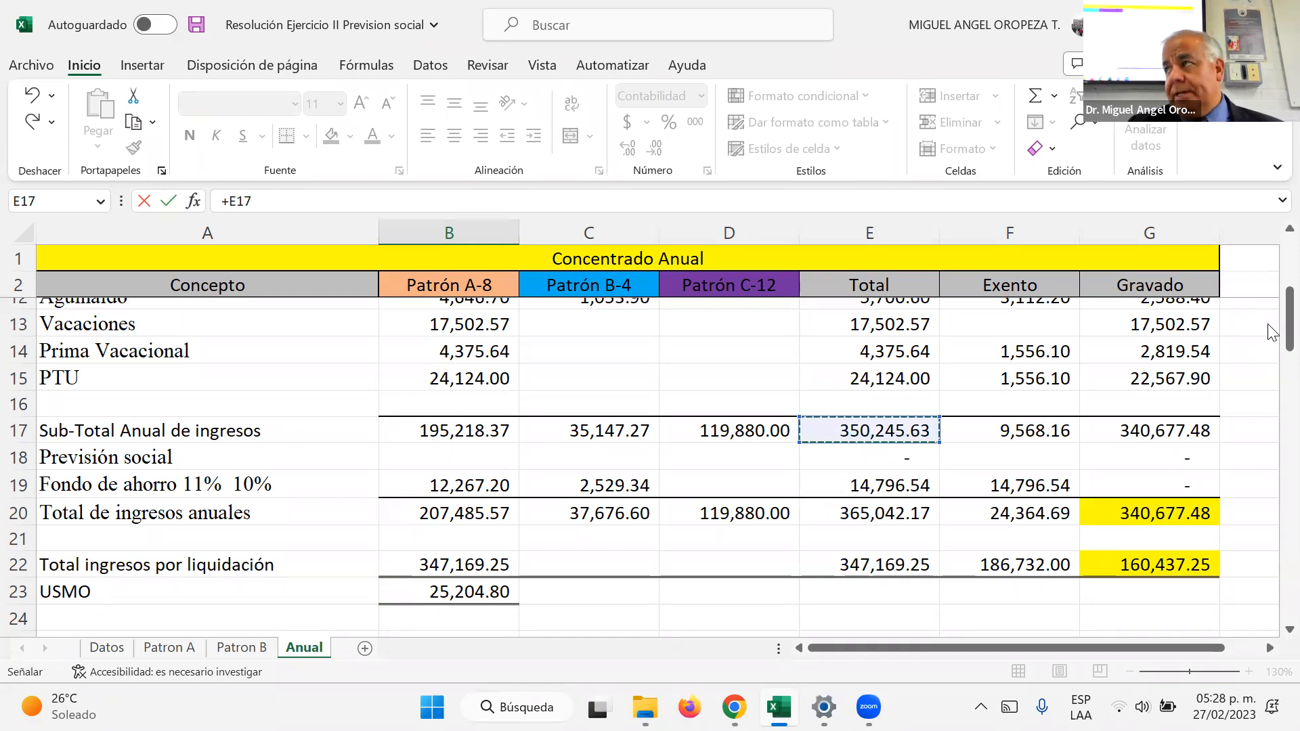
key(Return)
Step: Link B34, +Total de liquidación, to the Total ingresos por liquidación amount in E22
text(+)
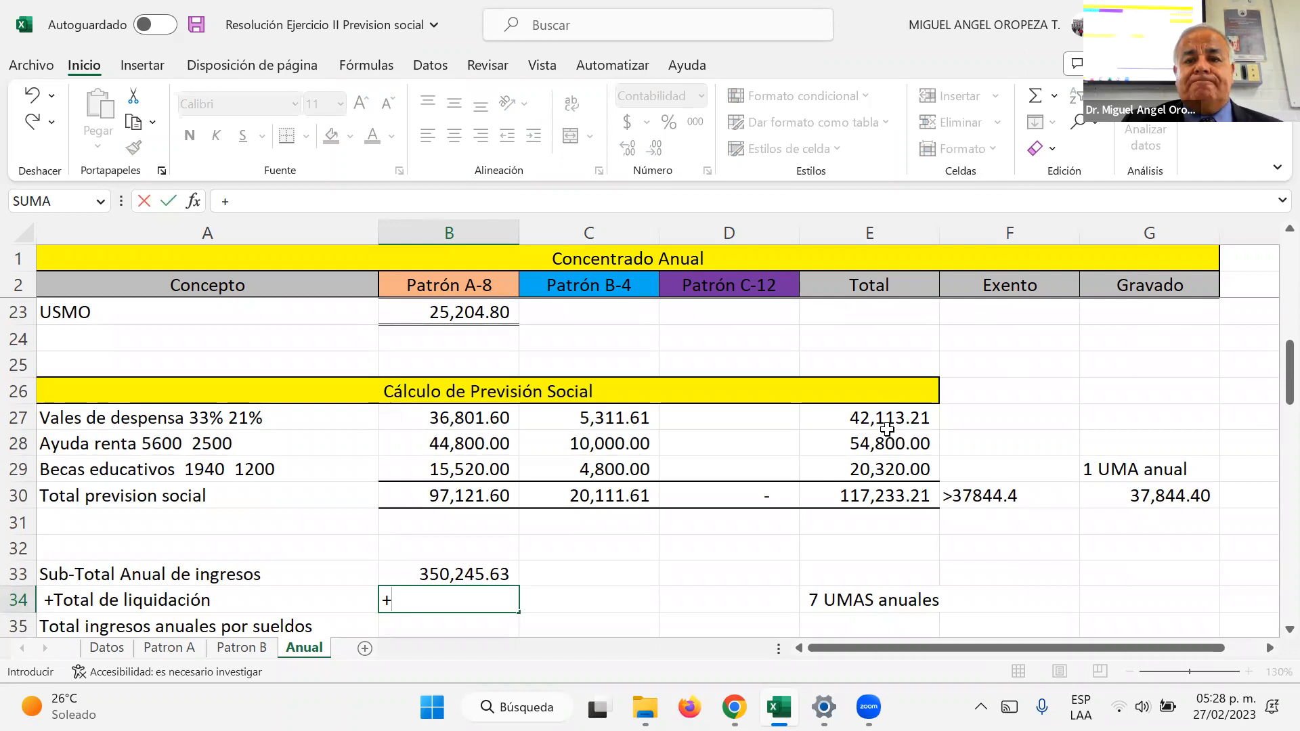
scroll(869, 440, up, 2)
click(869, 440)
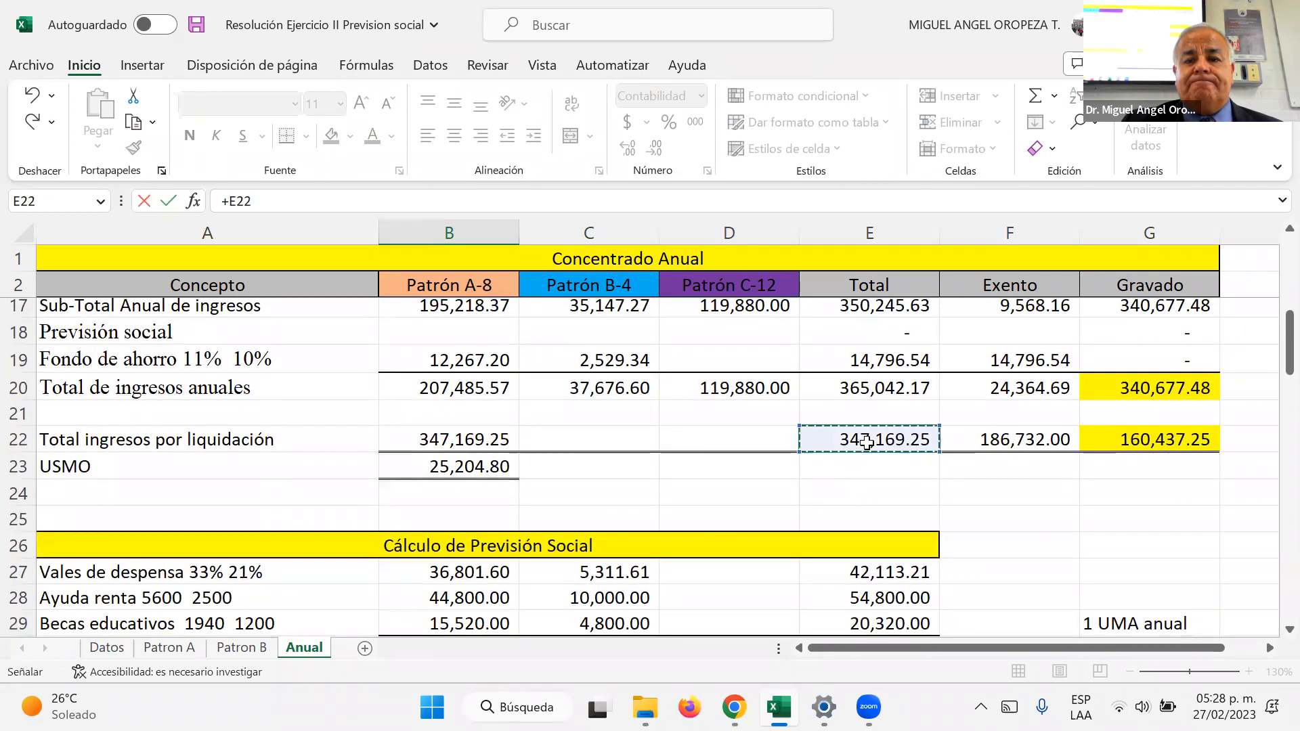
key(Return)
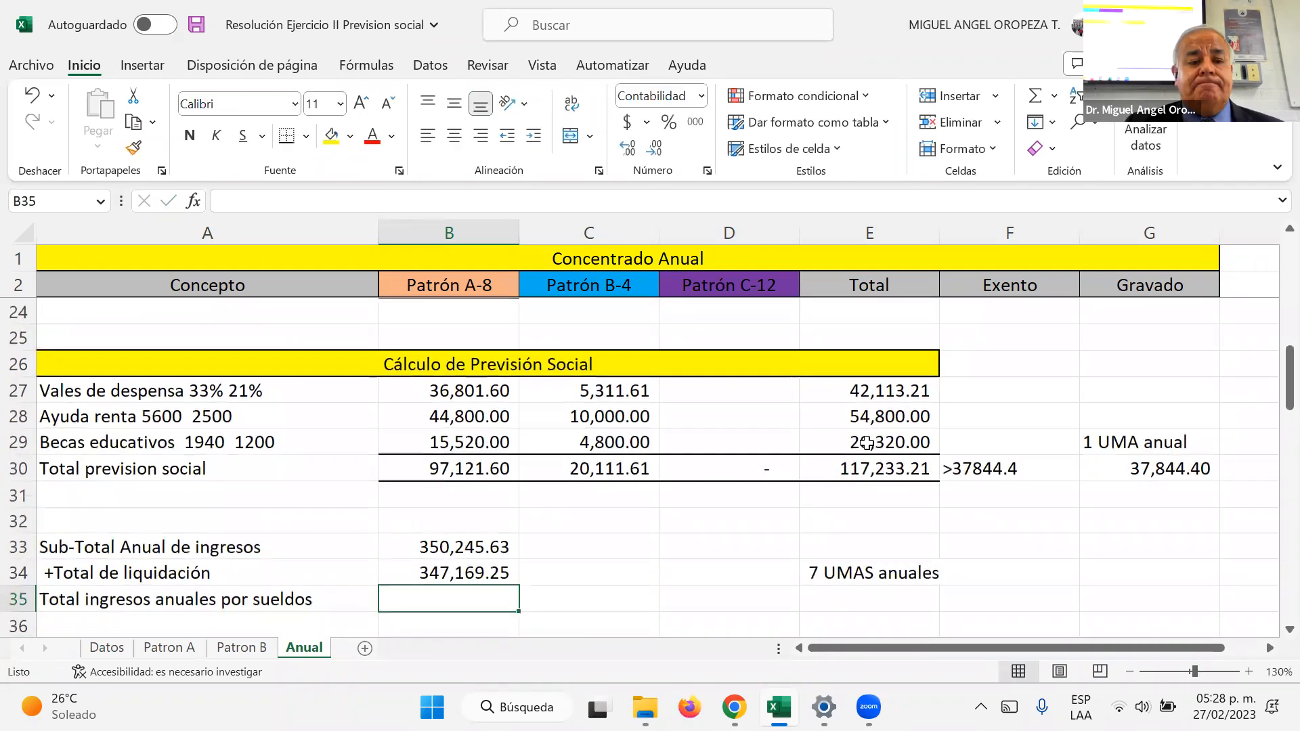
Step: Calculate Total ingresos anuales por sueldos in B35 with the formula +B33+B34
text(+)
key(Up)
key(Up)
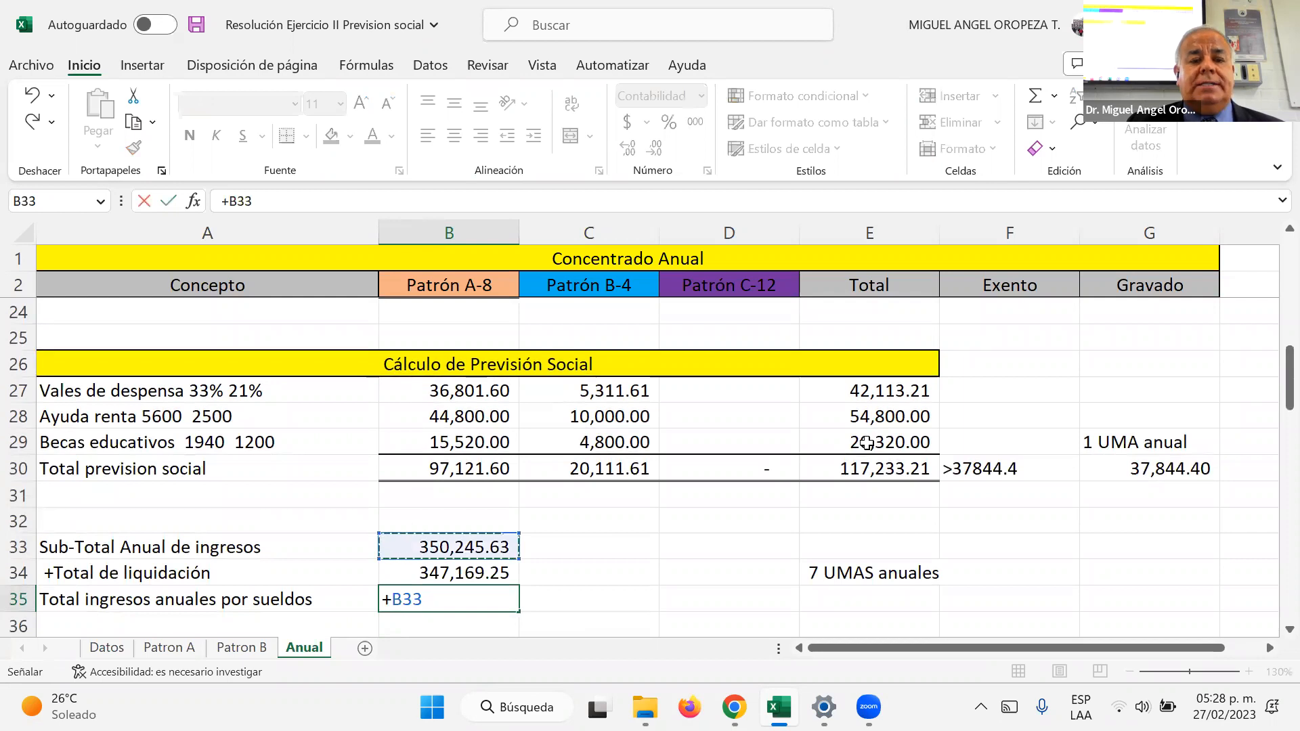
text(+)
key(Up)
key(Return)
key(Up)
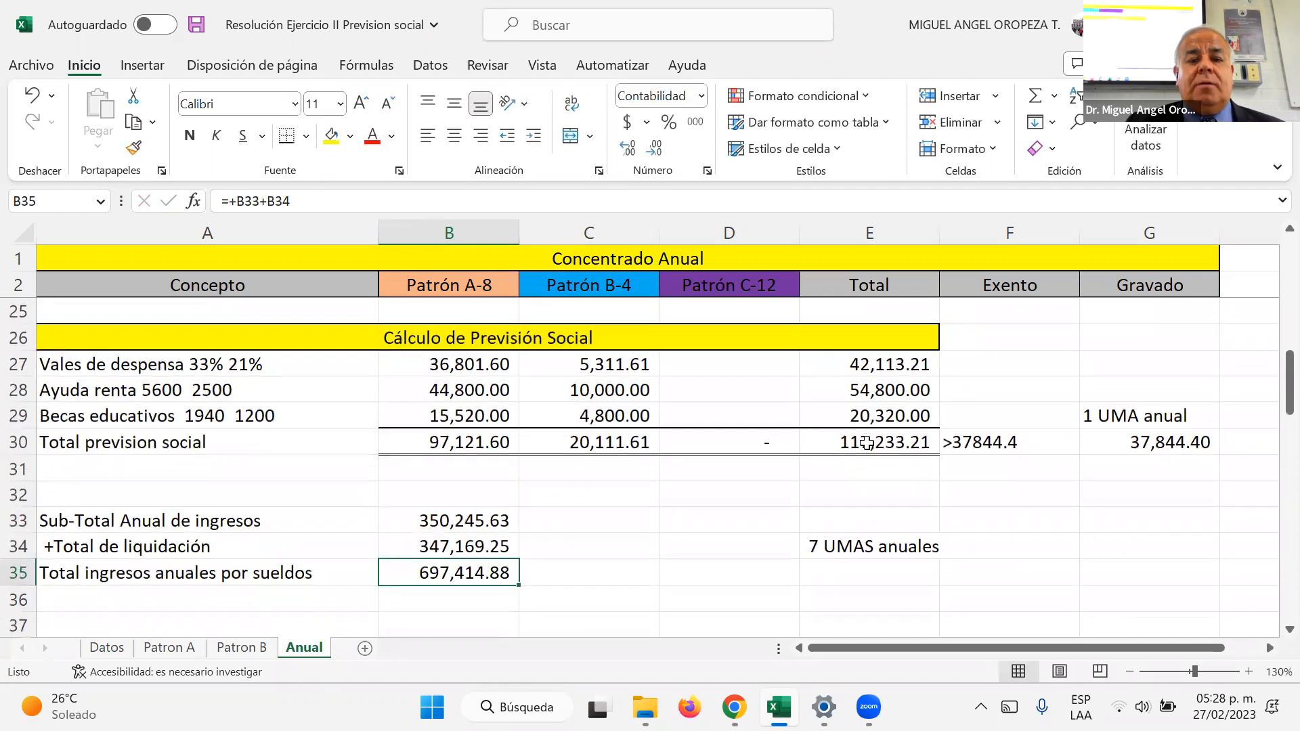
Step: Write the multiplication 37844.40*7 as plain text in D35, near the 7 UMAS anuales label
key(Up)
key(Right)
key(Right)
key(Right)
key(Down)
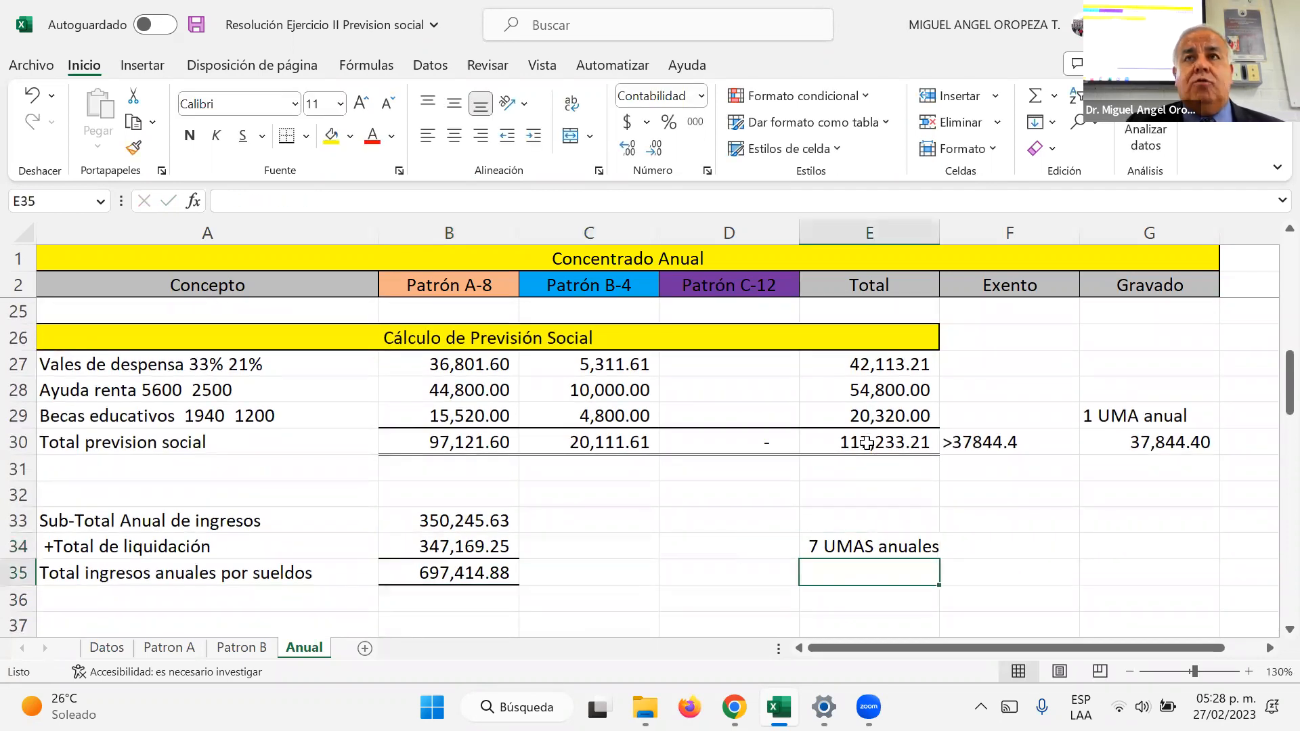
key(Left)
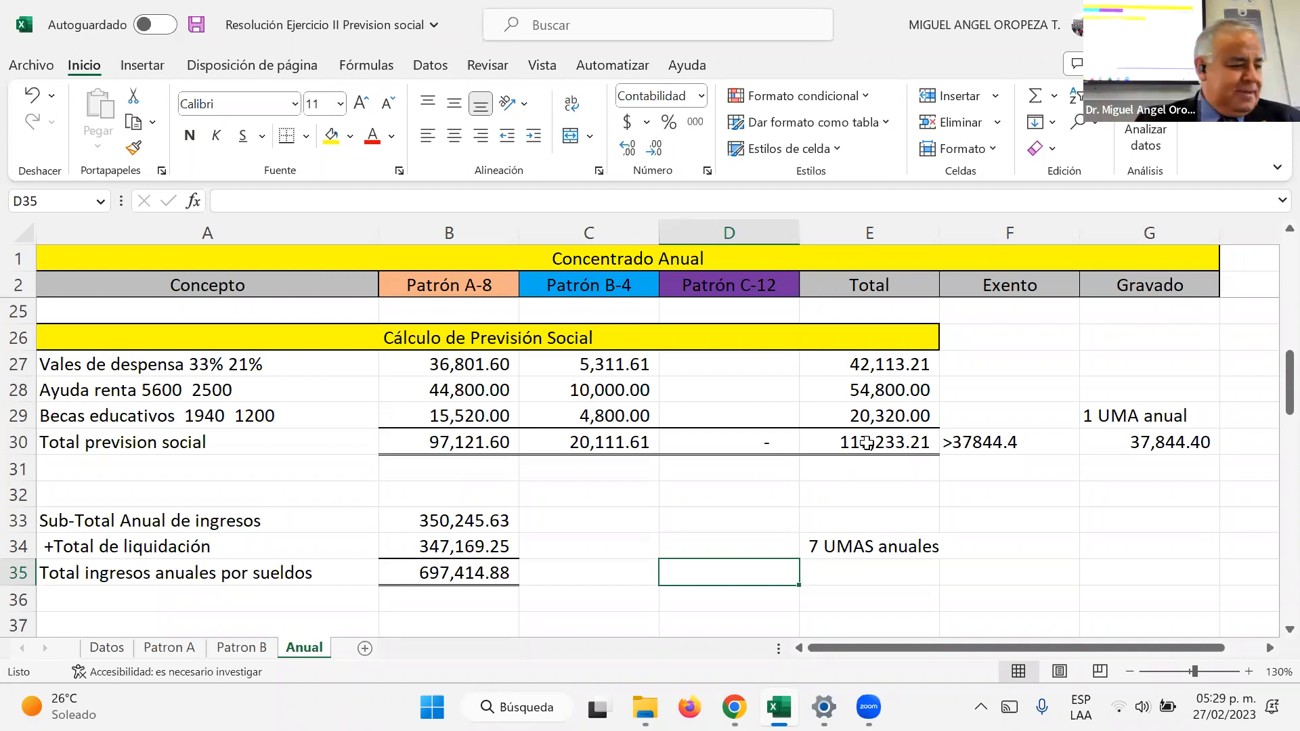
text(=)
key(BackSpace)
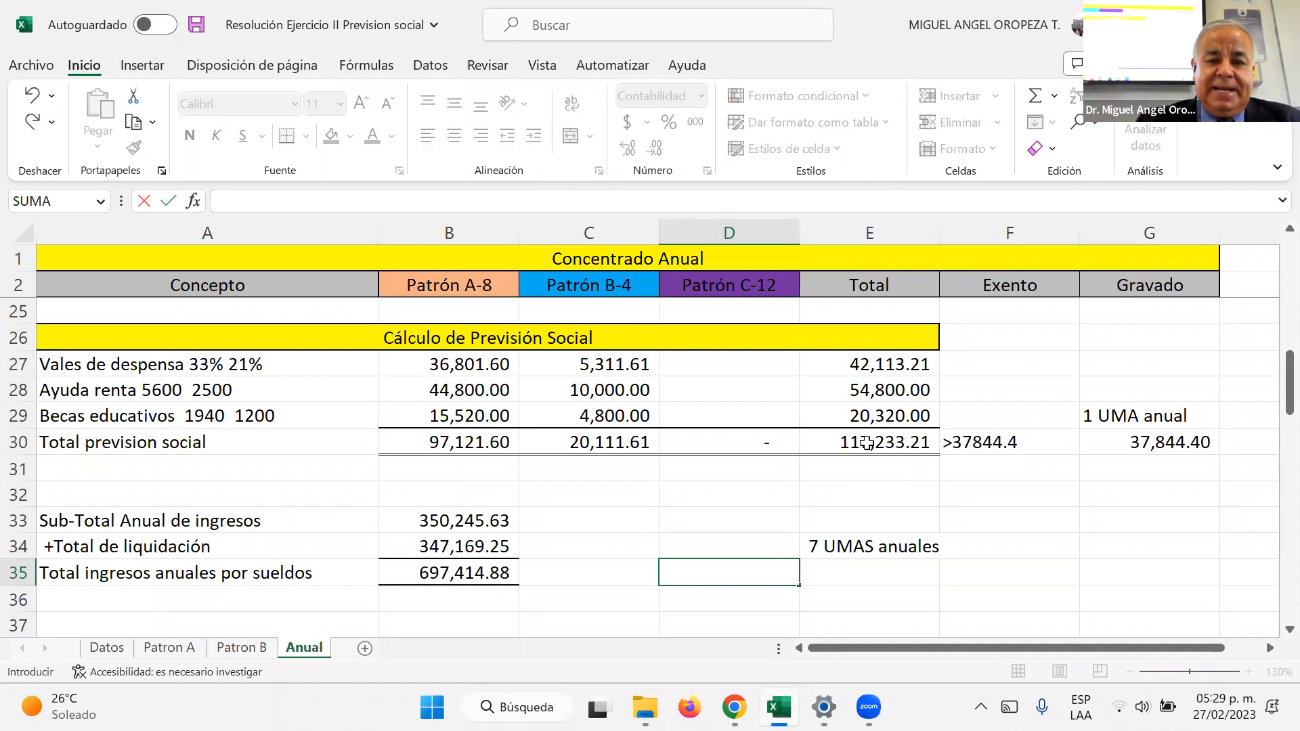
text(37844.40*7)
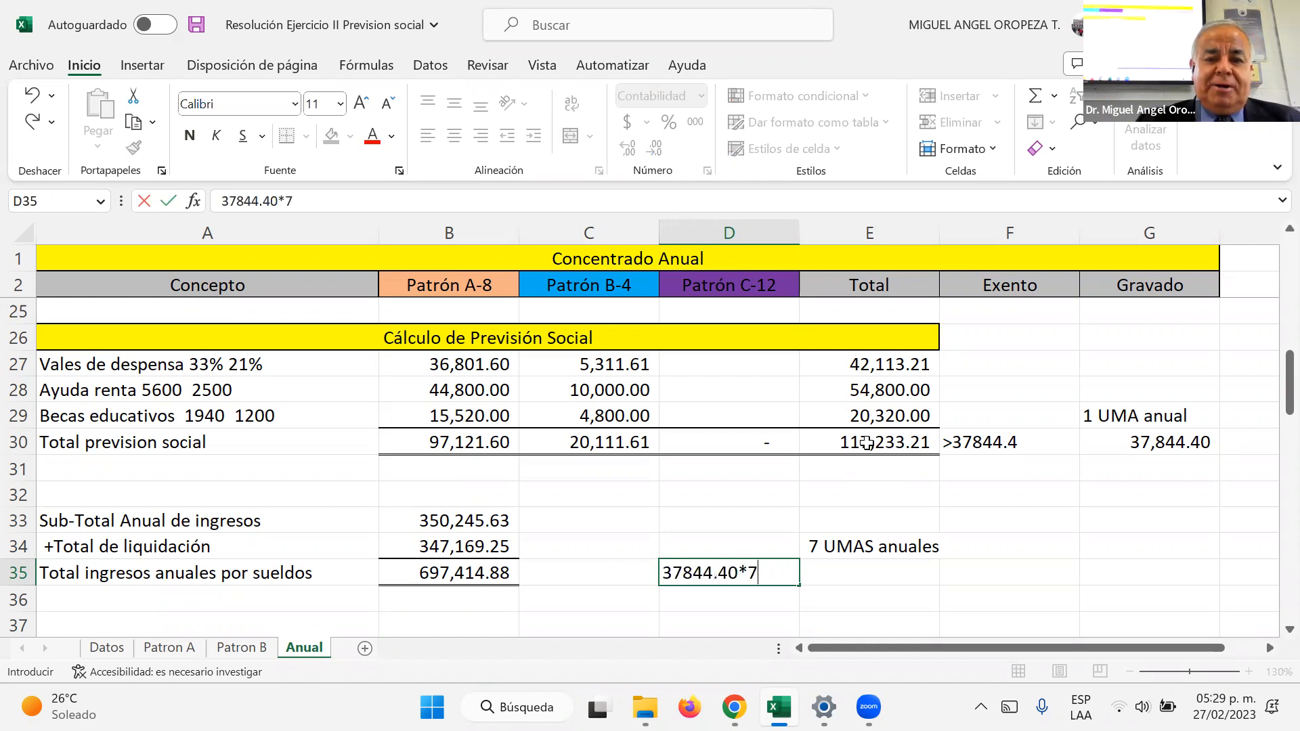
key(Return)
Step: Calculate the 7 UMAS anuales amount in E35 with the formula =37844.4*7
key(Up)
key(Right)
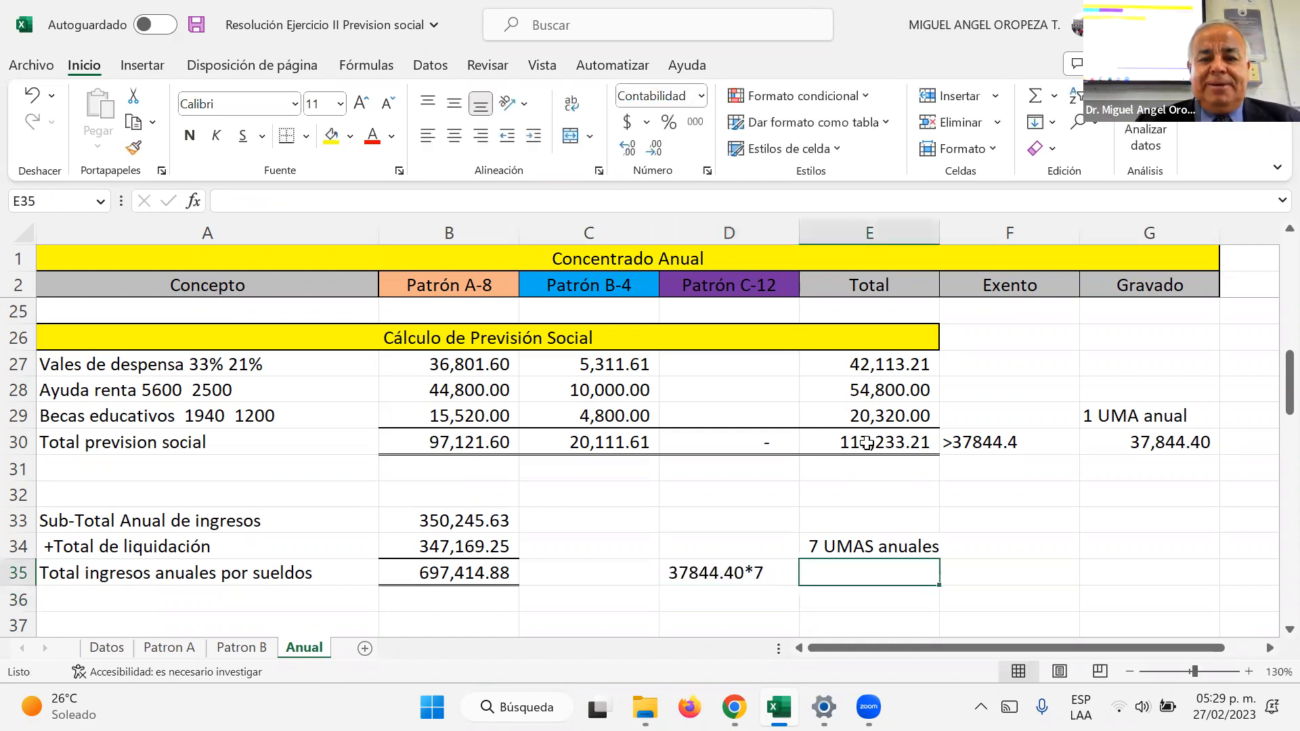
text(=)
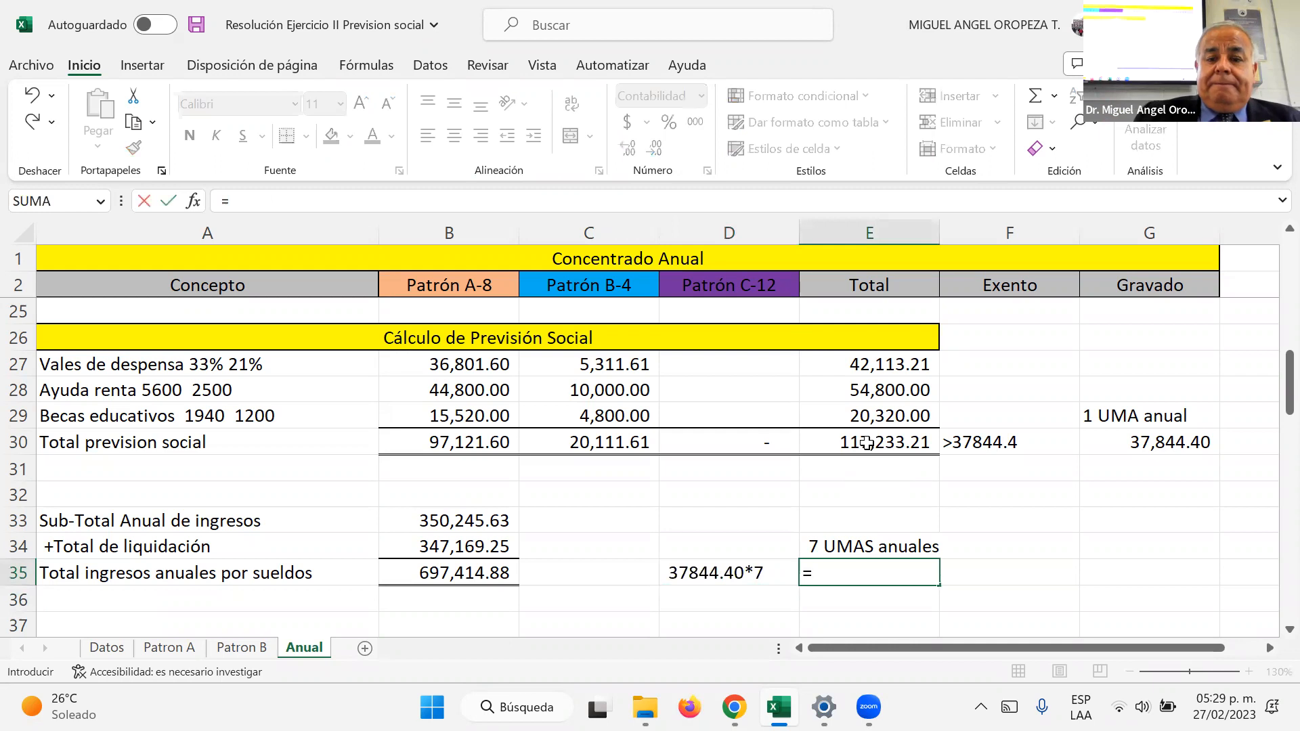
text(37844.4*7)
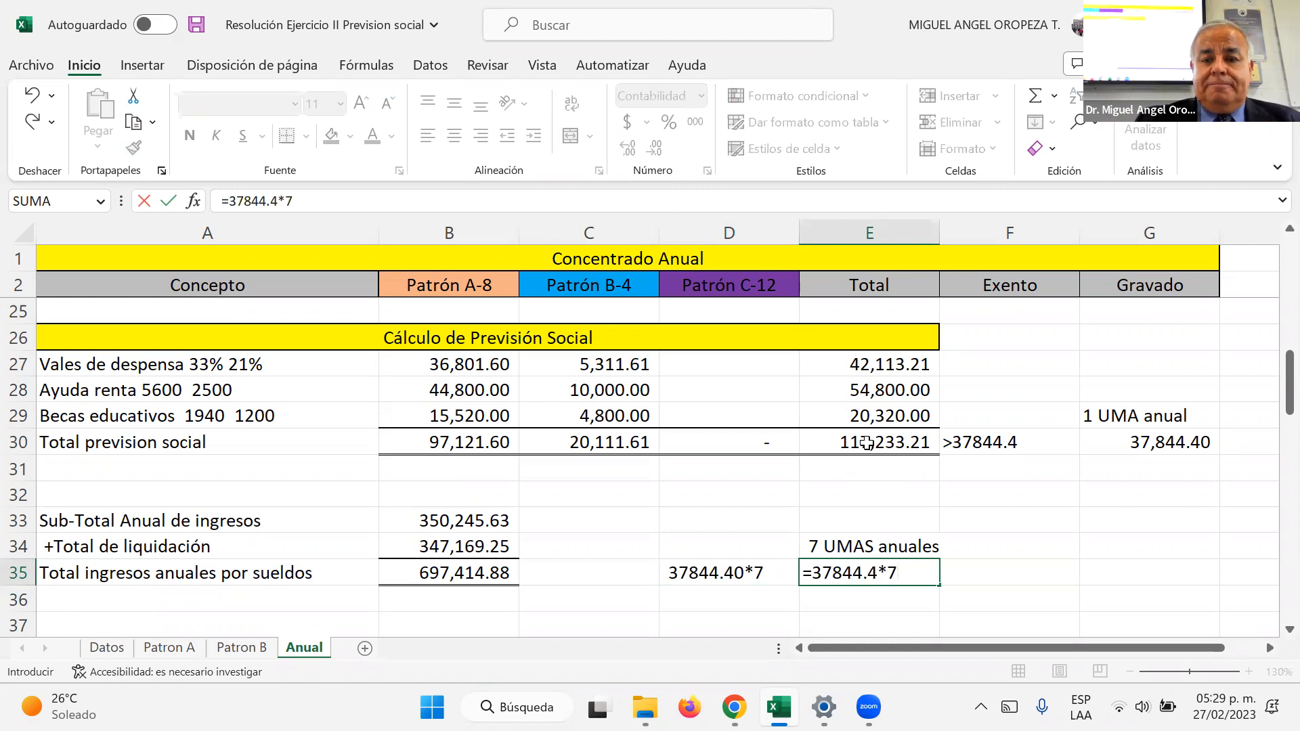
key(Return)
Step: Enter the comparison note >264910.8 in C35, beside the total ingresos anuales por sueldos
key(Up)
key(Left)
key(Left)
key(Left)
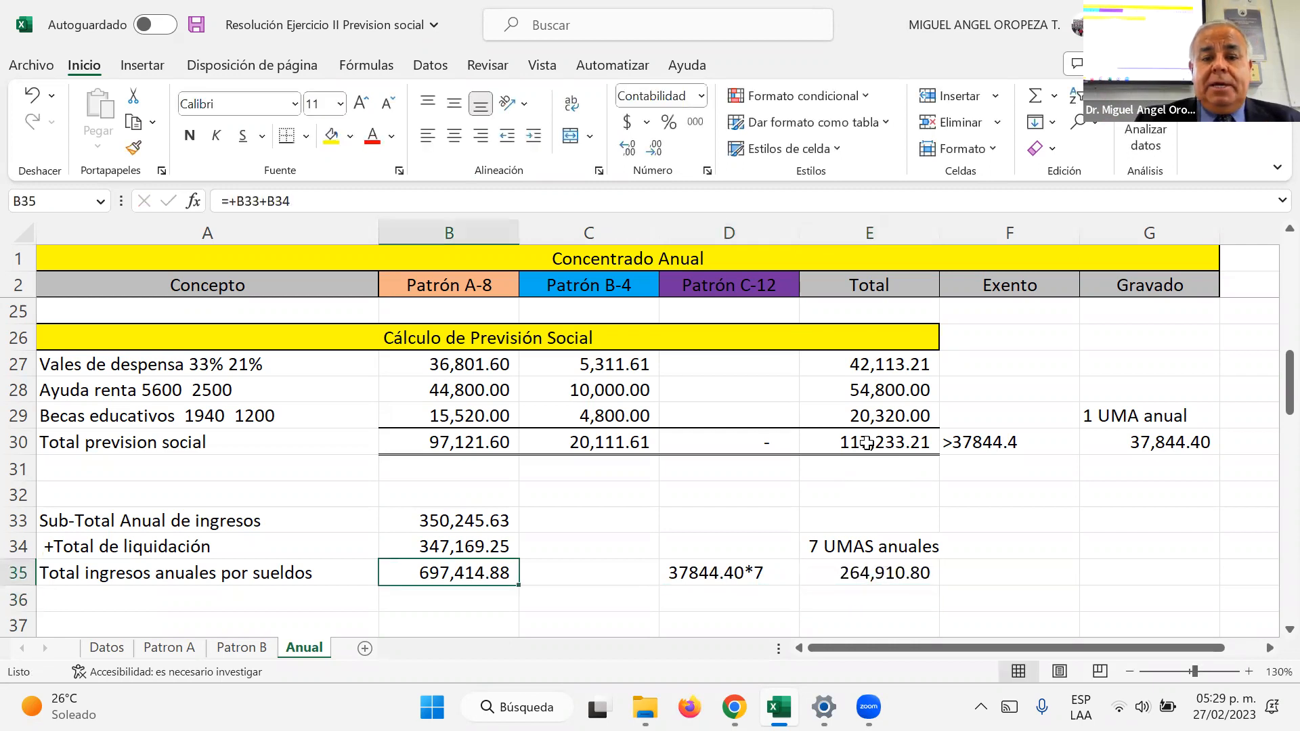
key(Right)
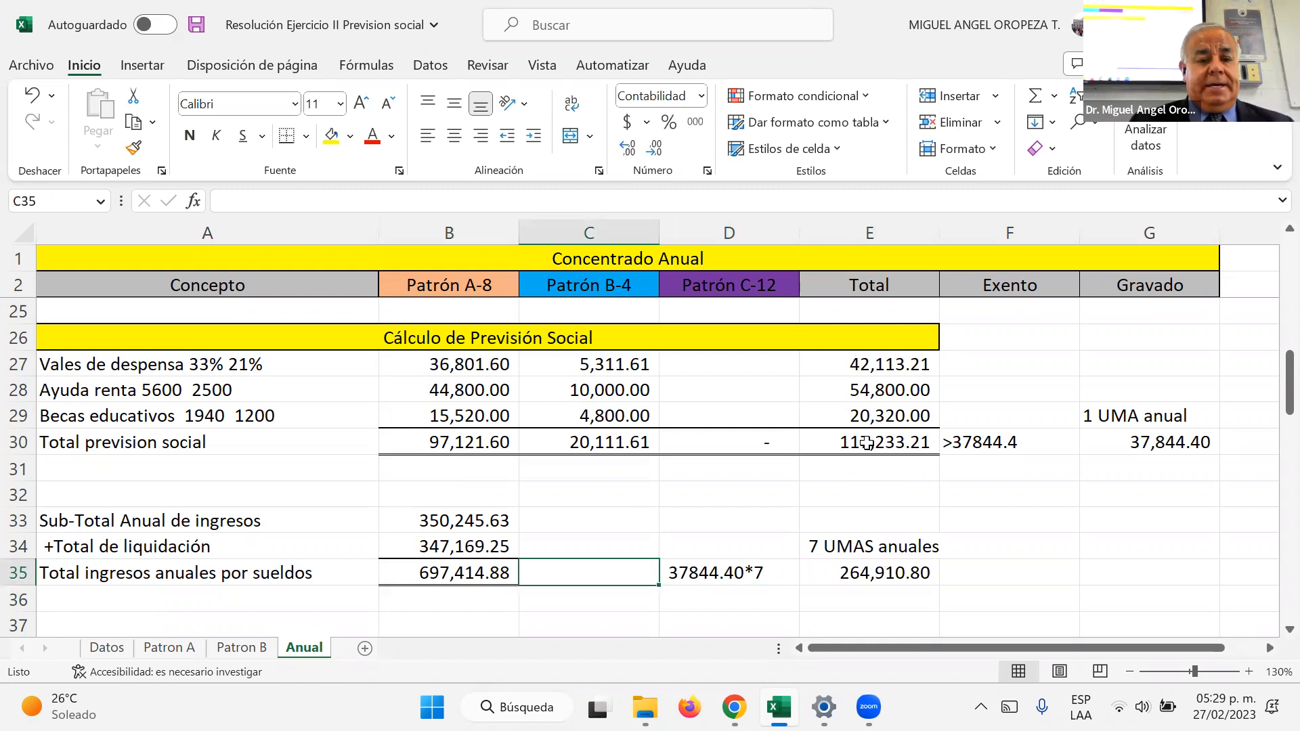
text(>)
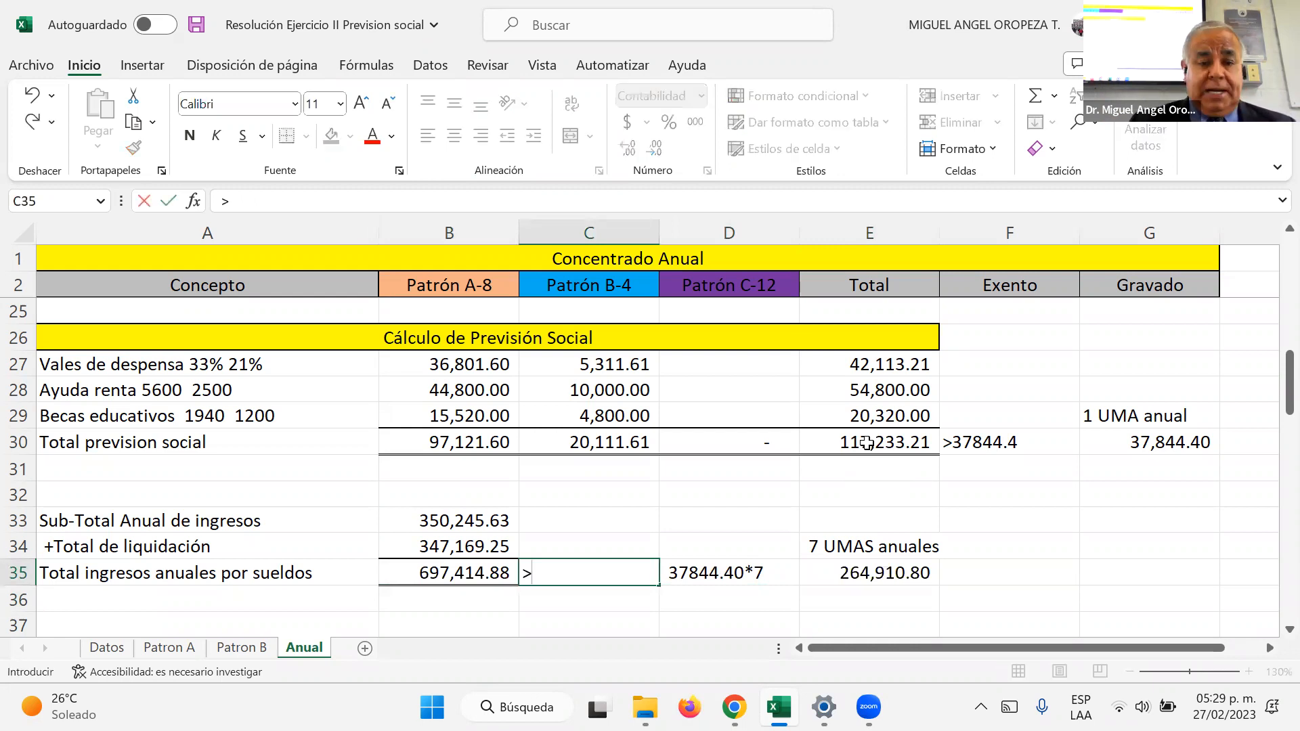
text(26)
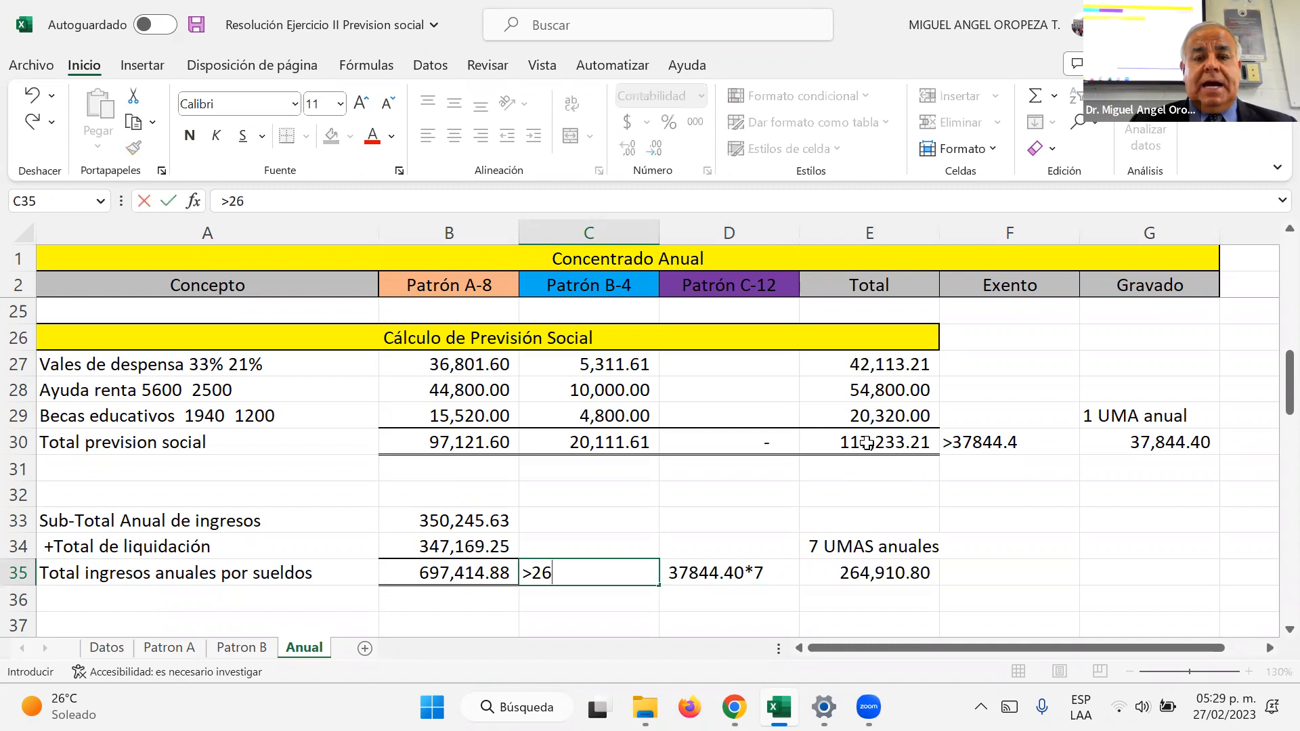
text(4910.8)
key(Return)
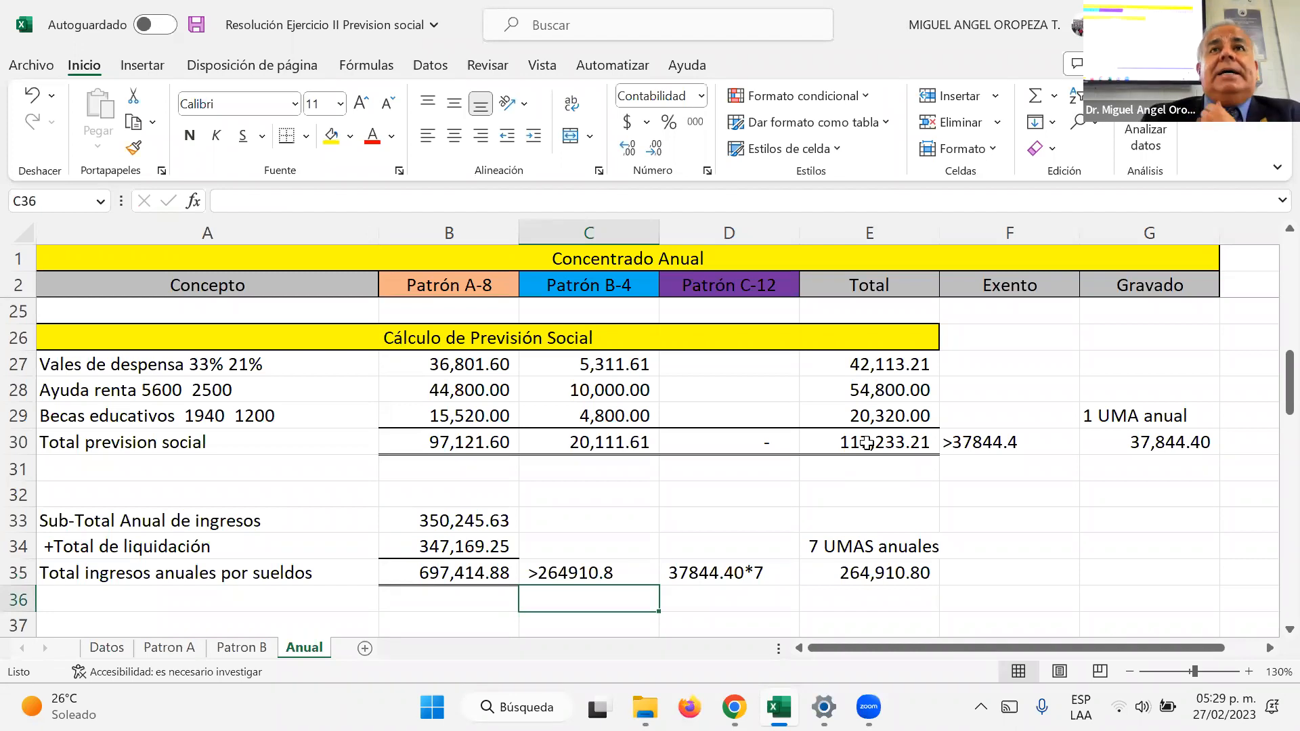
Step: Black out the unused Complemento 7 UMAS amount cells B39:B41 with a black fill
key(Up)
key(Left)
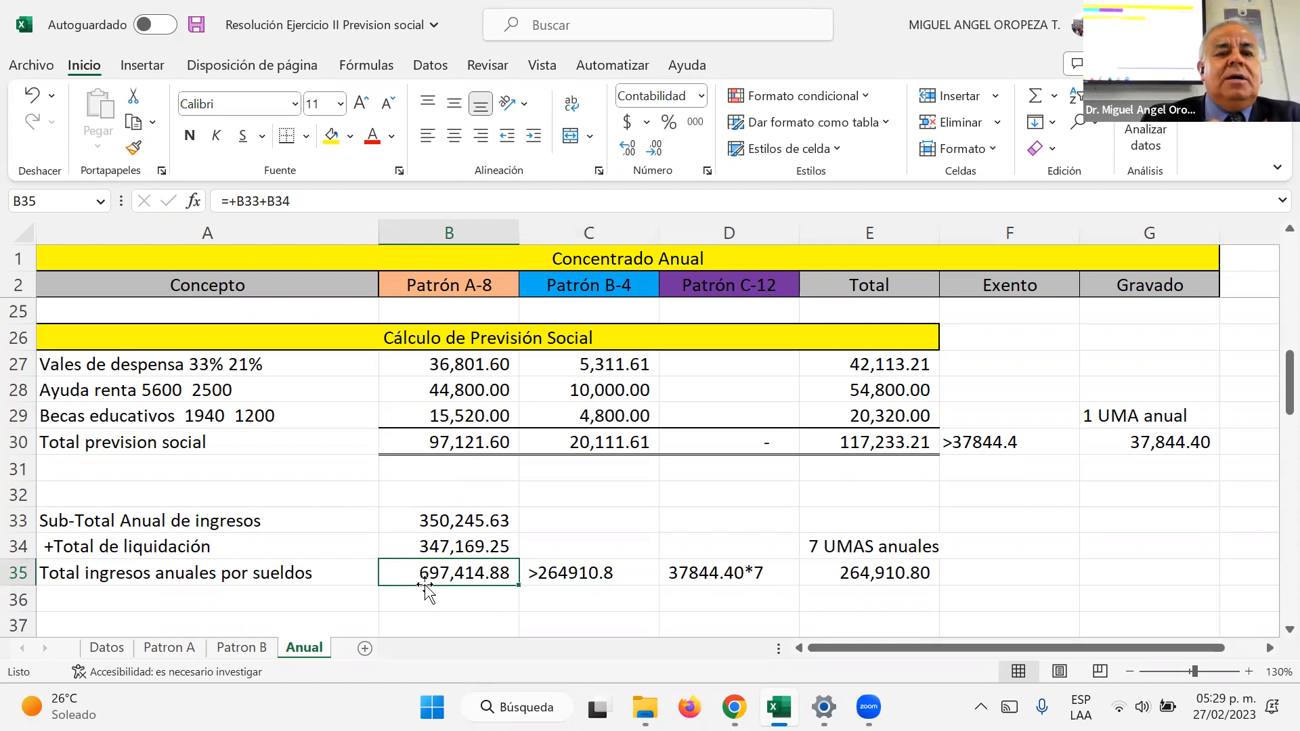
key(Return)
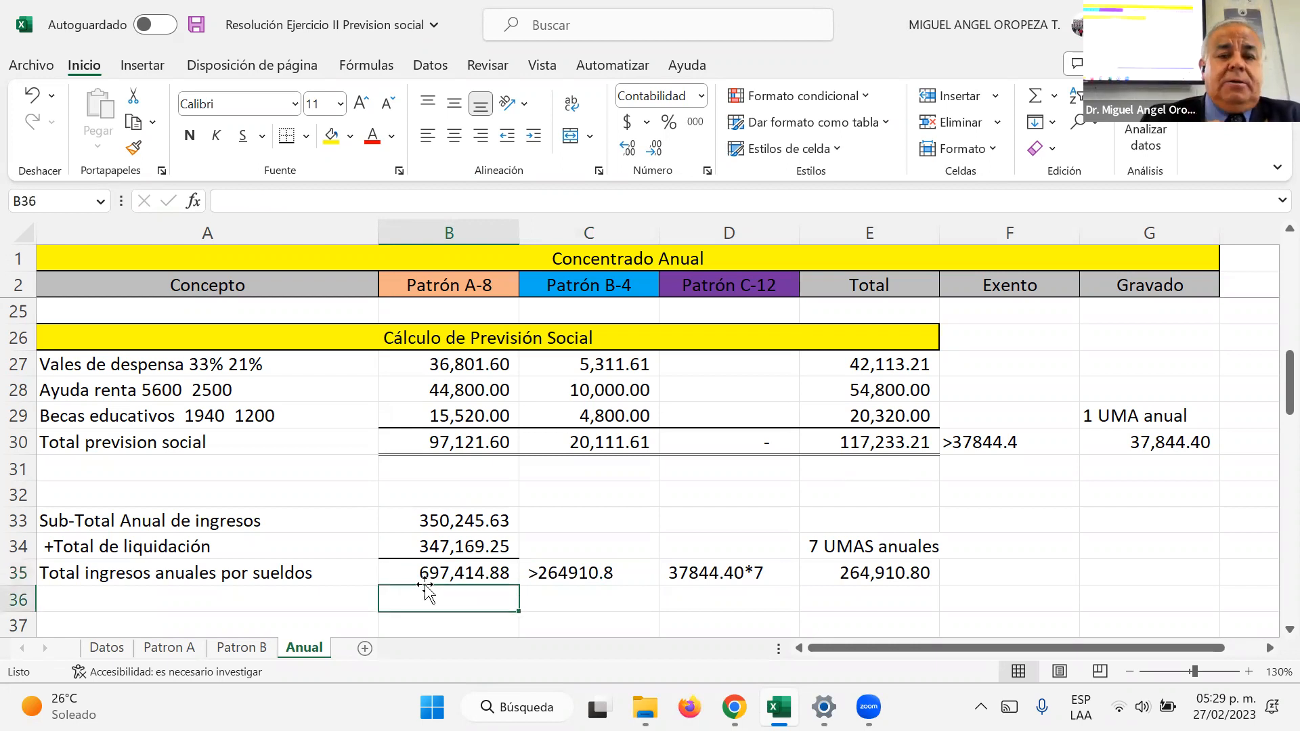
scroll(425, 590, down, 2)
click(425, 589)
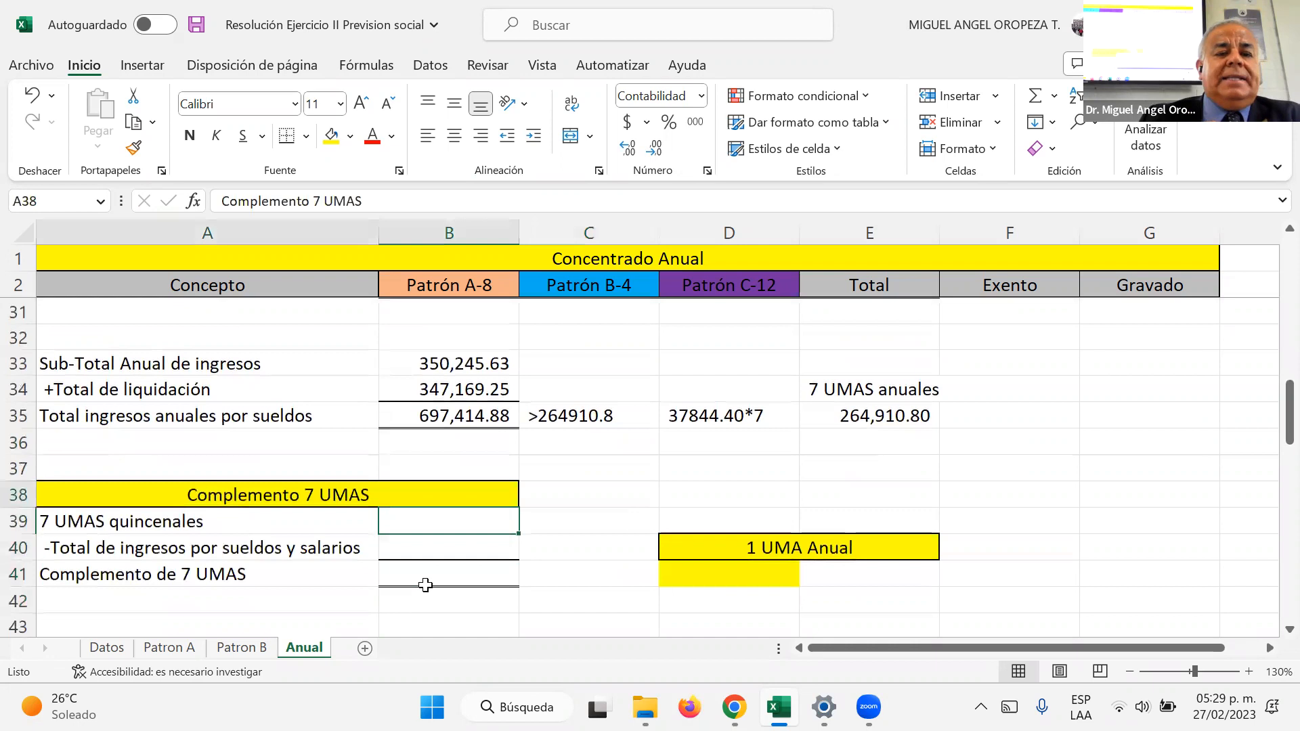
drag(449, 520, 425, 586)
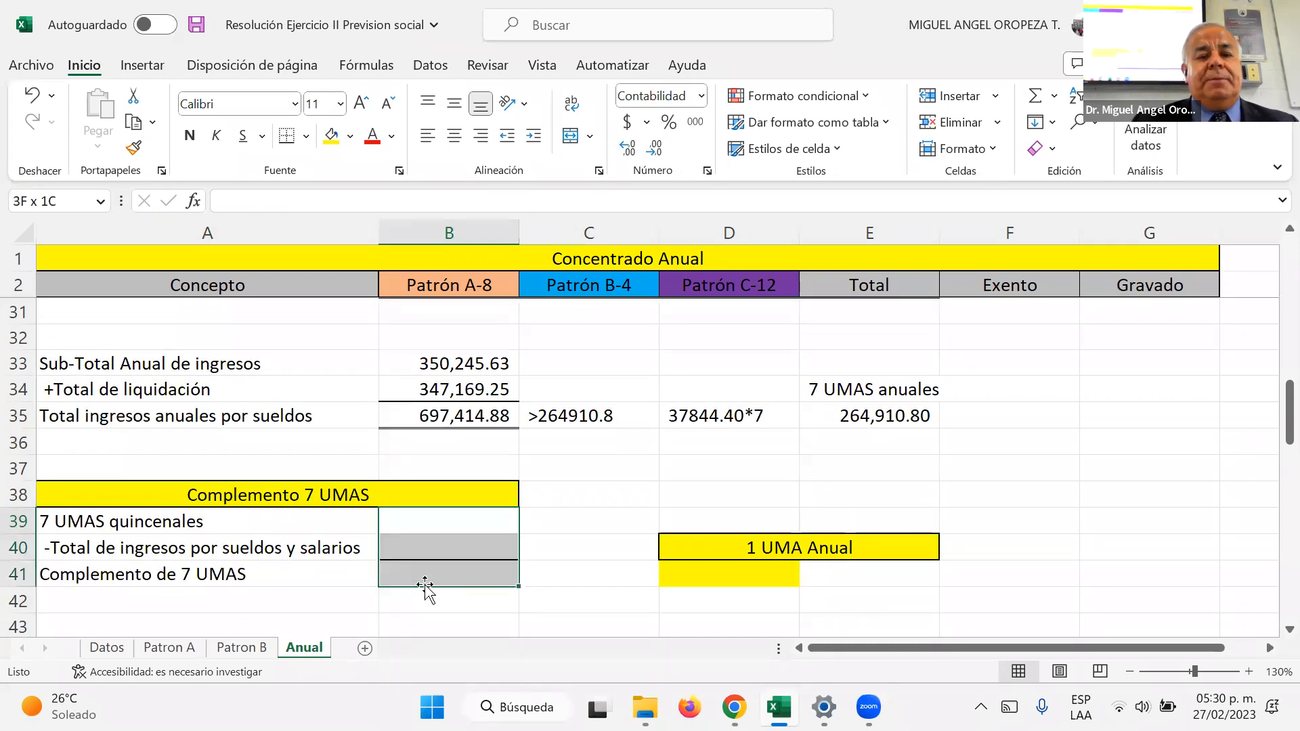
click(350, 142)
click(348, 187)
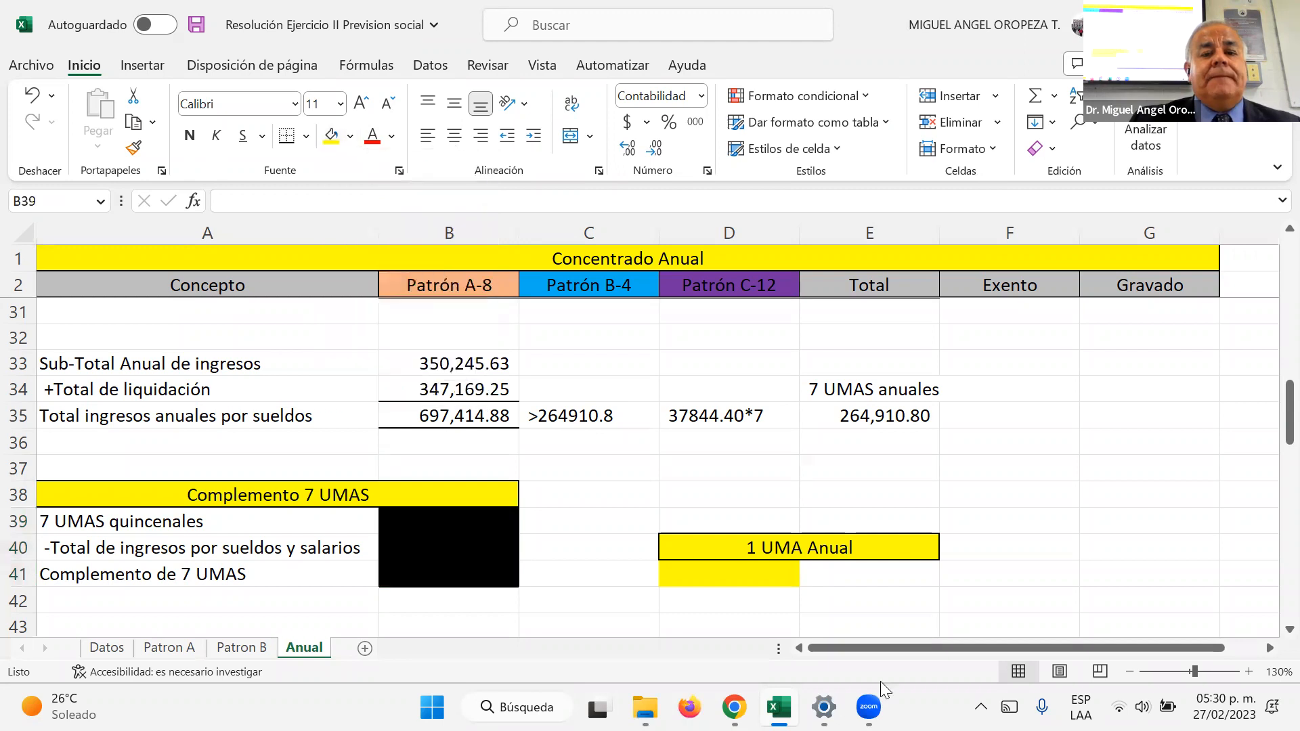
Step: Enter 37844.40 in D41 under the 1 UMA Anual heading
click(759, 571)
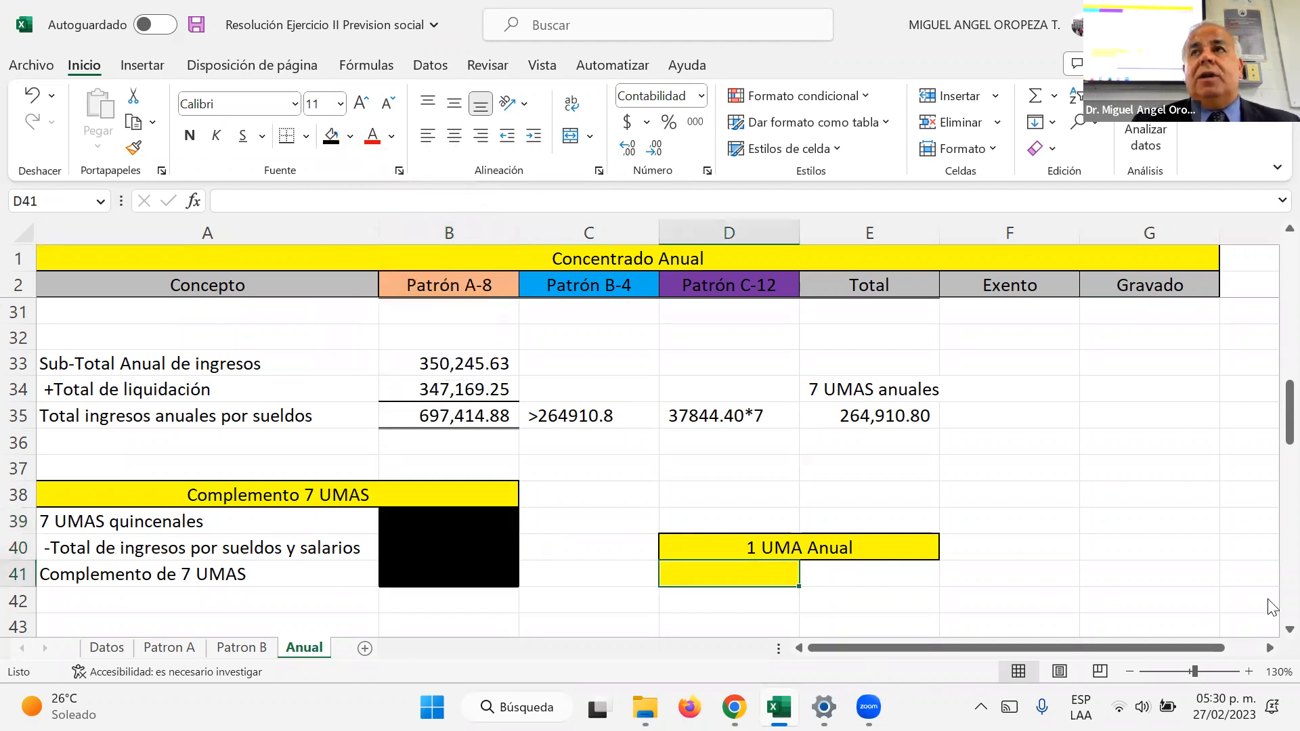
text(1)
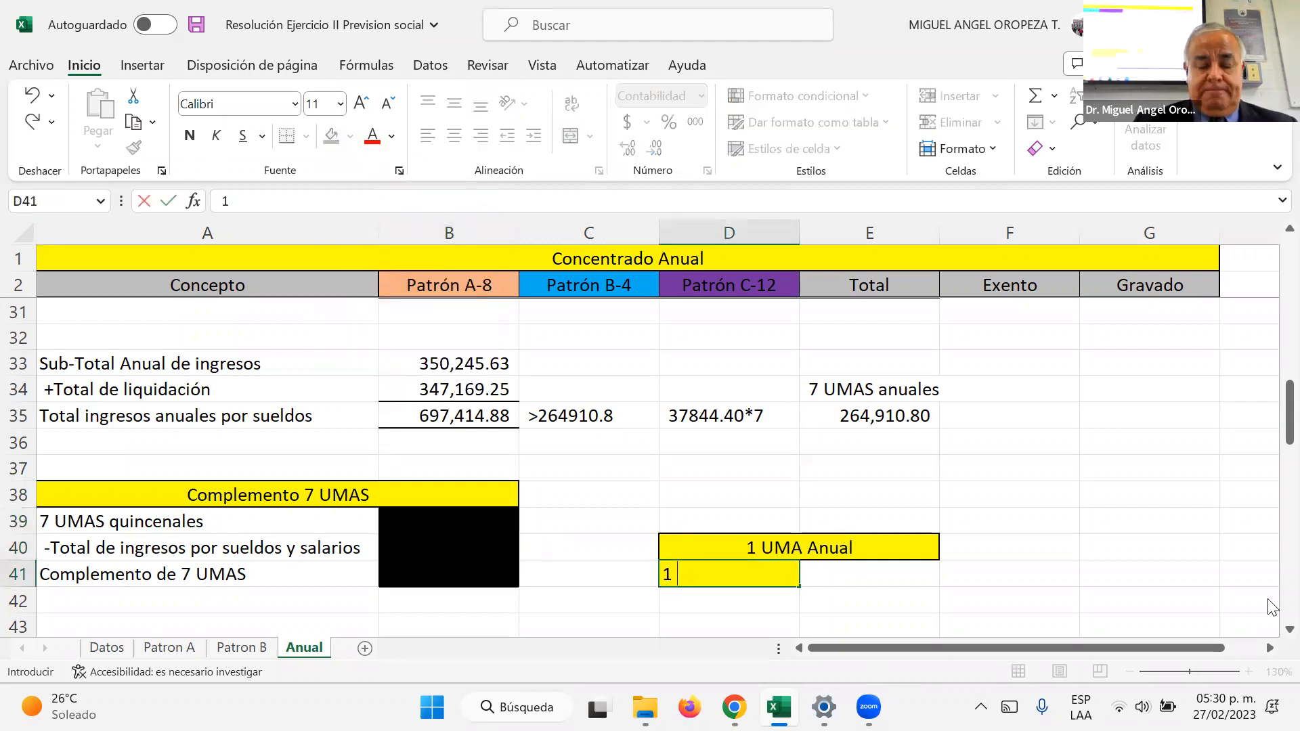
key(Escape)
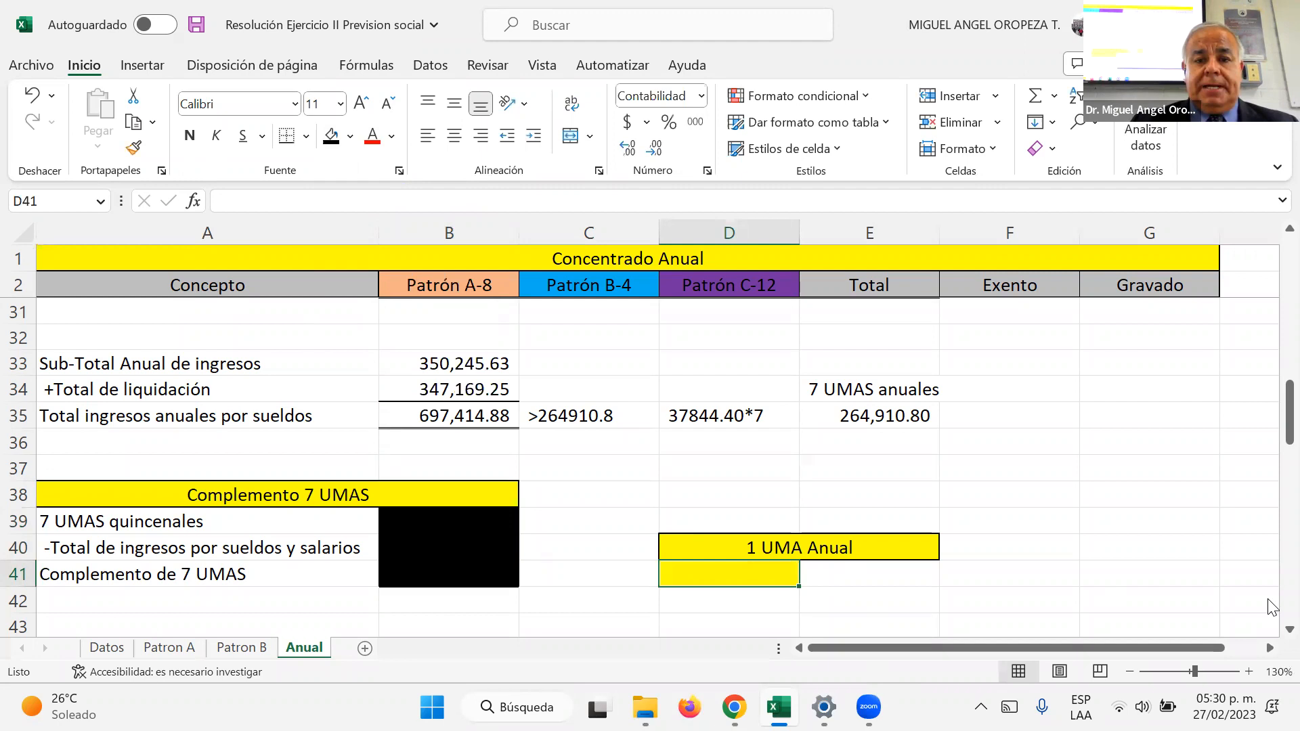
text(37844.40)
key(Return)
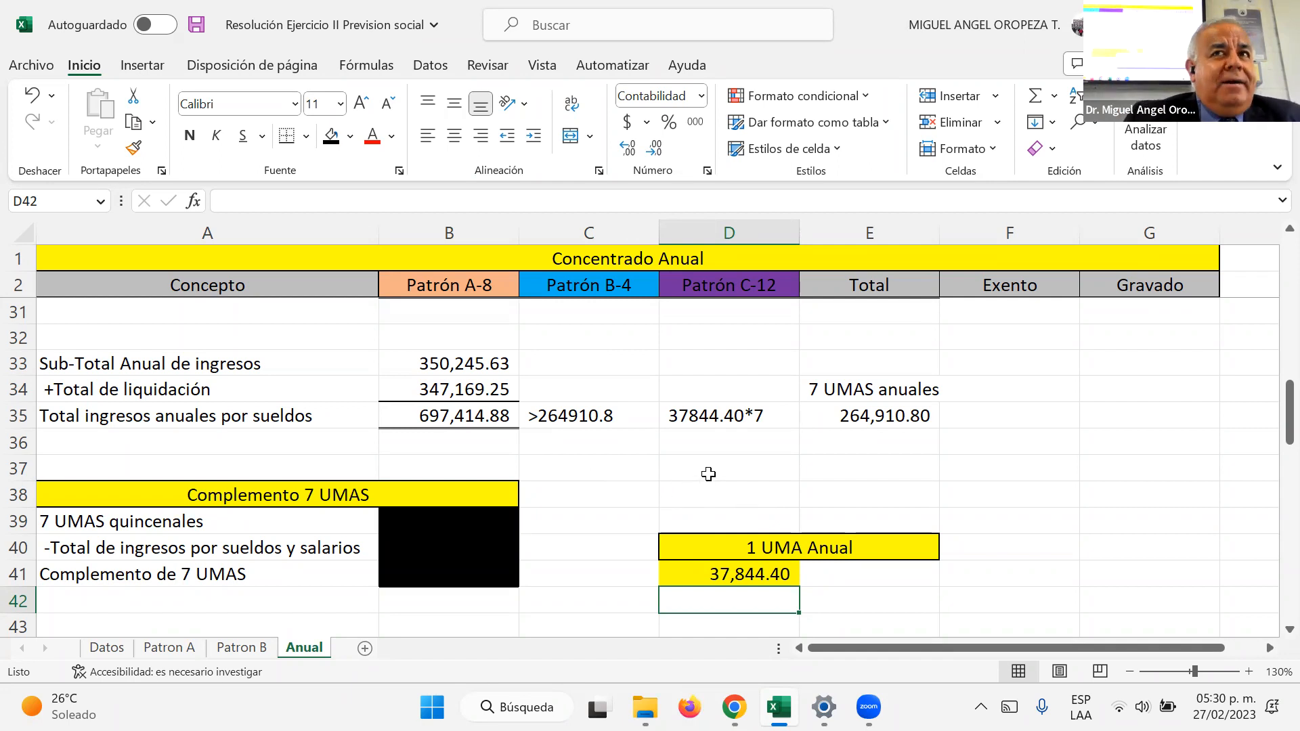
Step: Link Patrón A's Previsión social in B18 to its total previsión social in B30
scroll(710, 472, up, 1)
scroll(710, 472, up, 4)
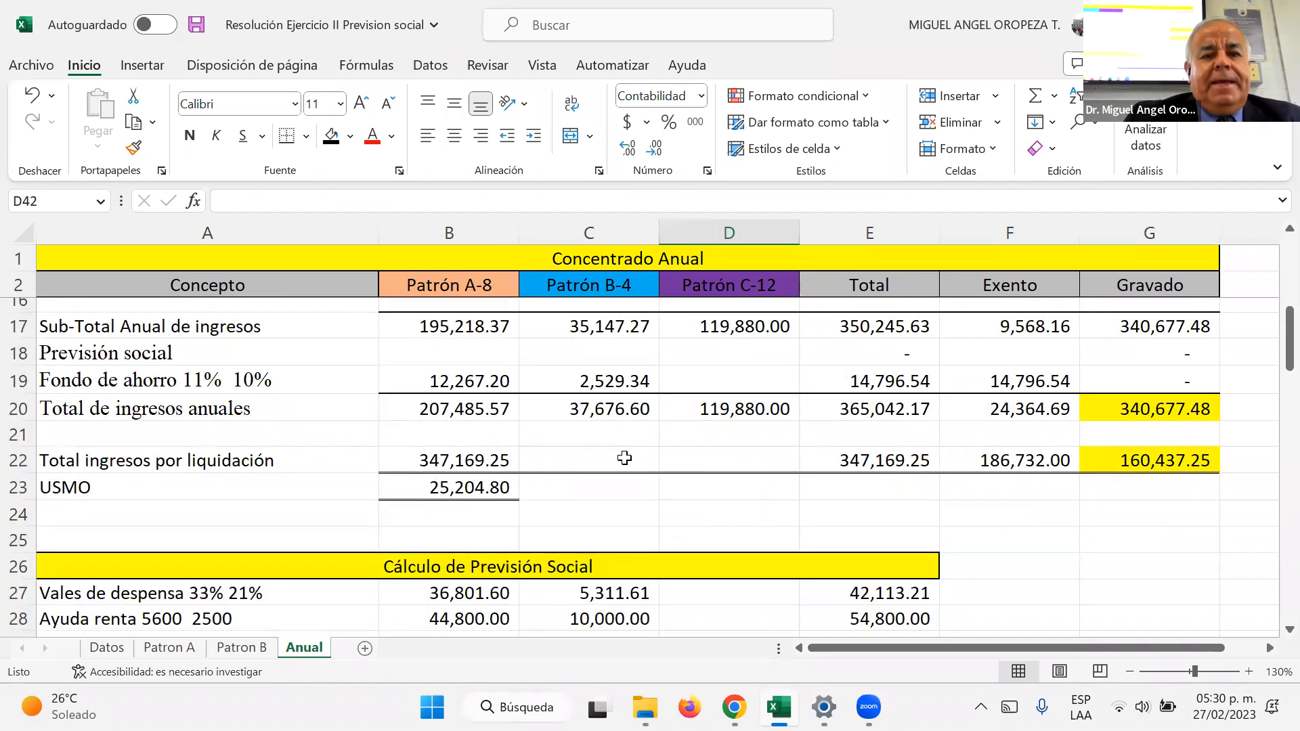
click(463, 346)
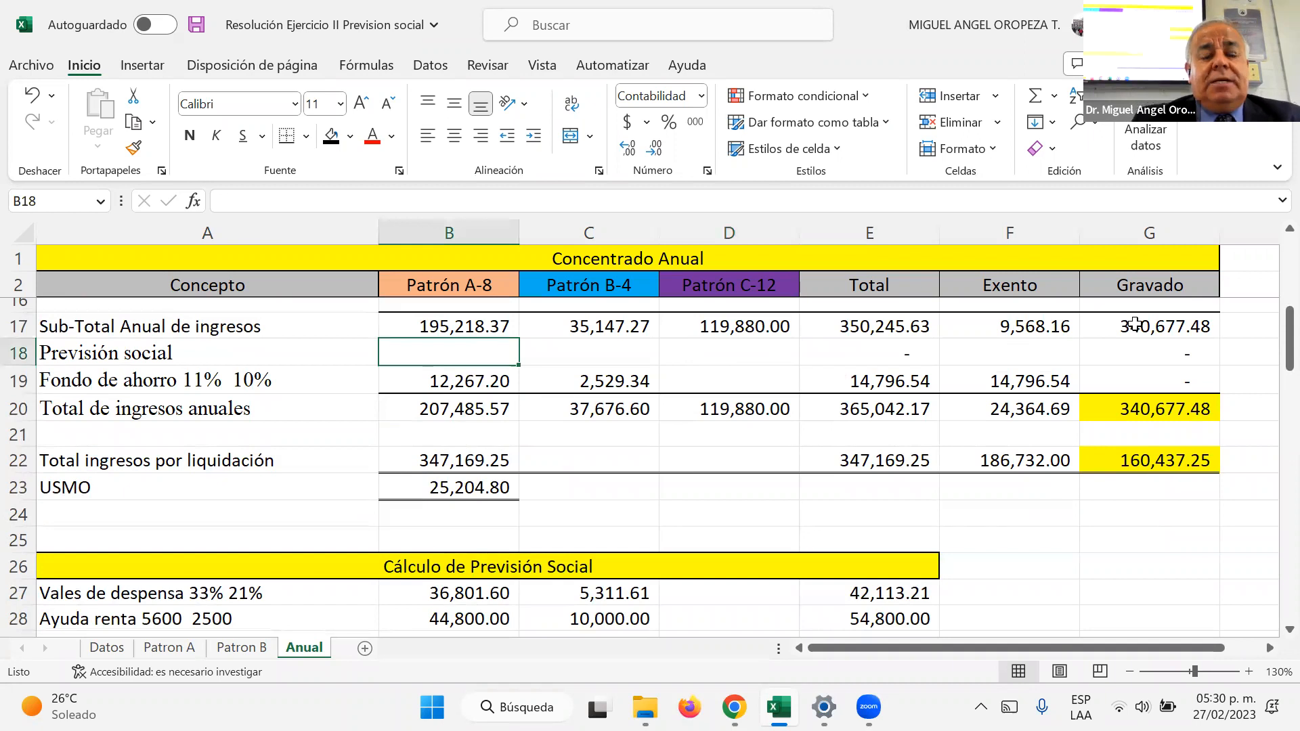
text(+)
scroll(487, 470, down, 1)
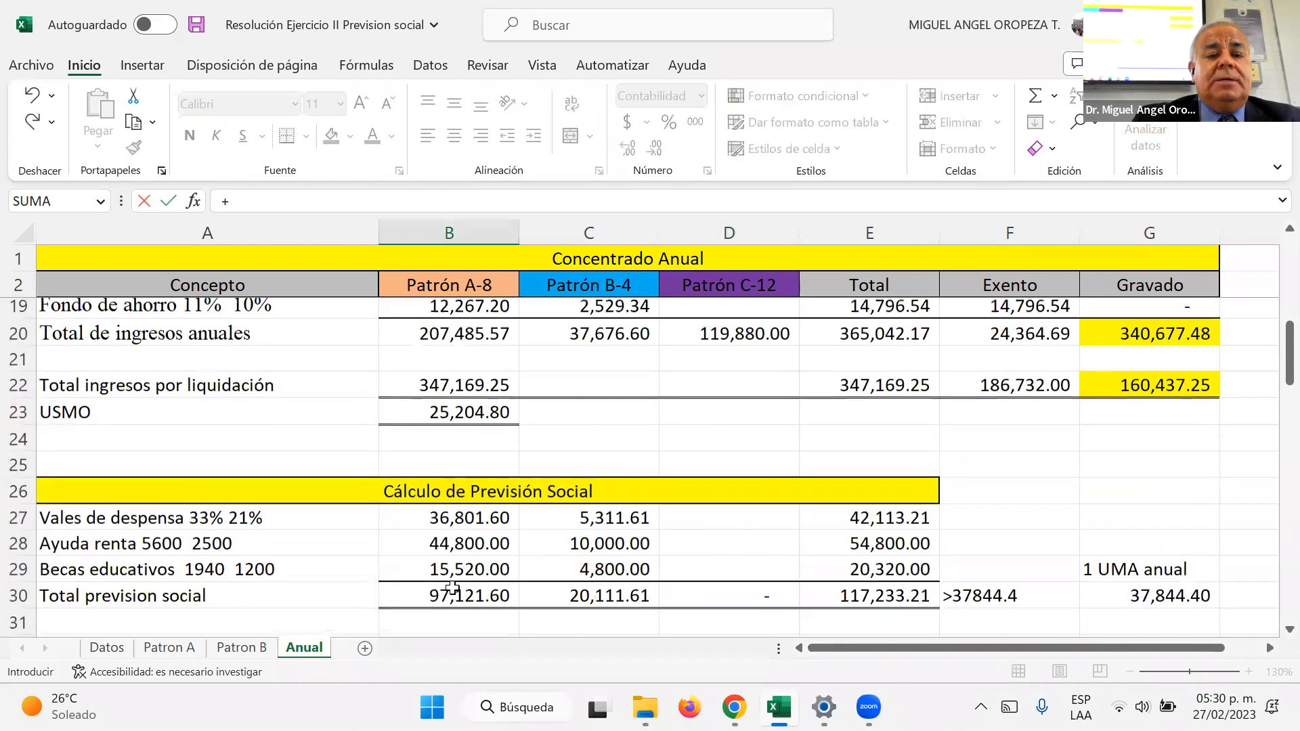
click(454, 589)
key(Return)
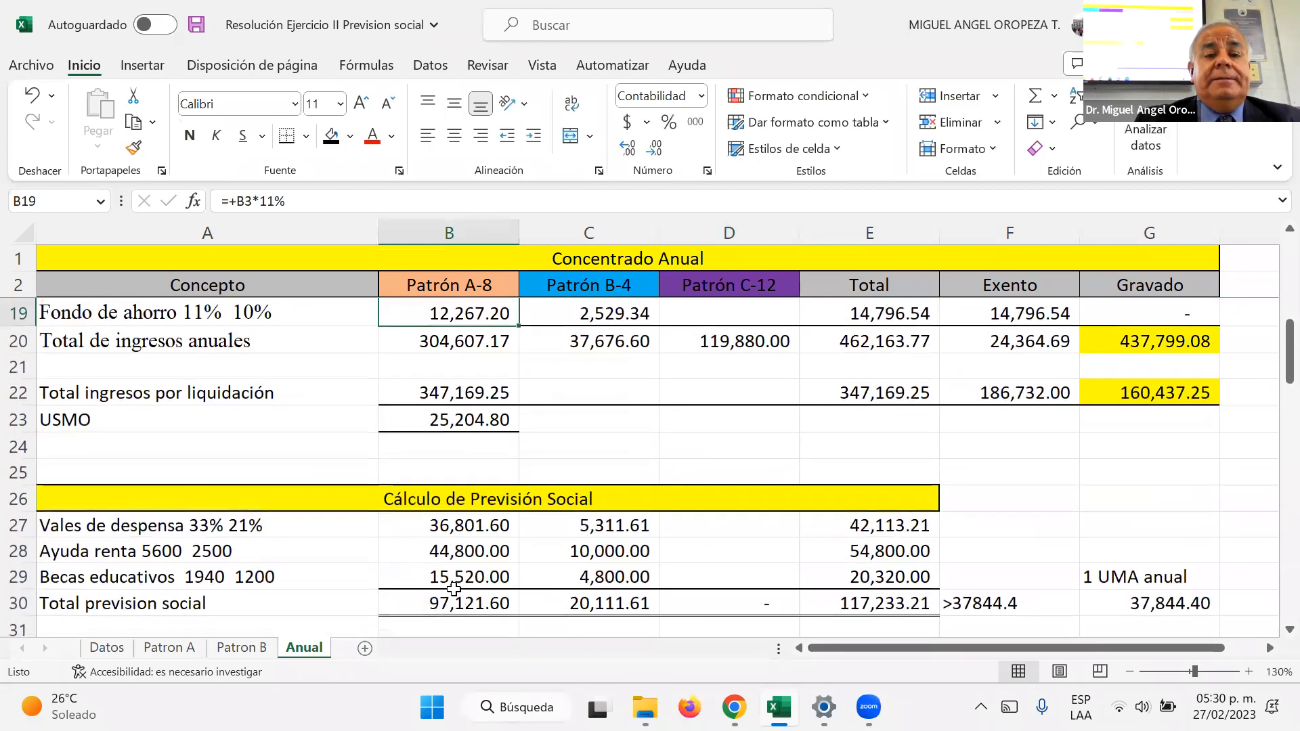
Step: Link Patrón B's Previsión social in C18 to its total previsión social in C30
key(Up)
key(Right)
key(Up)
key(Down)
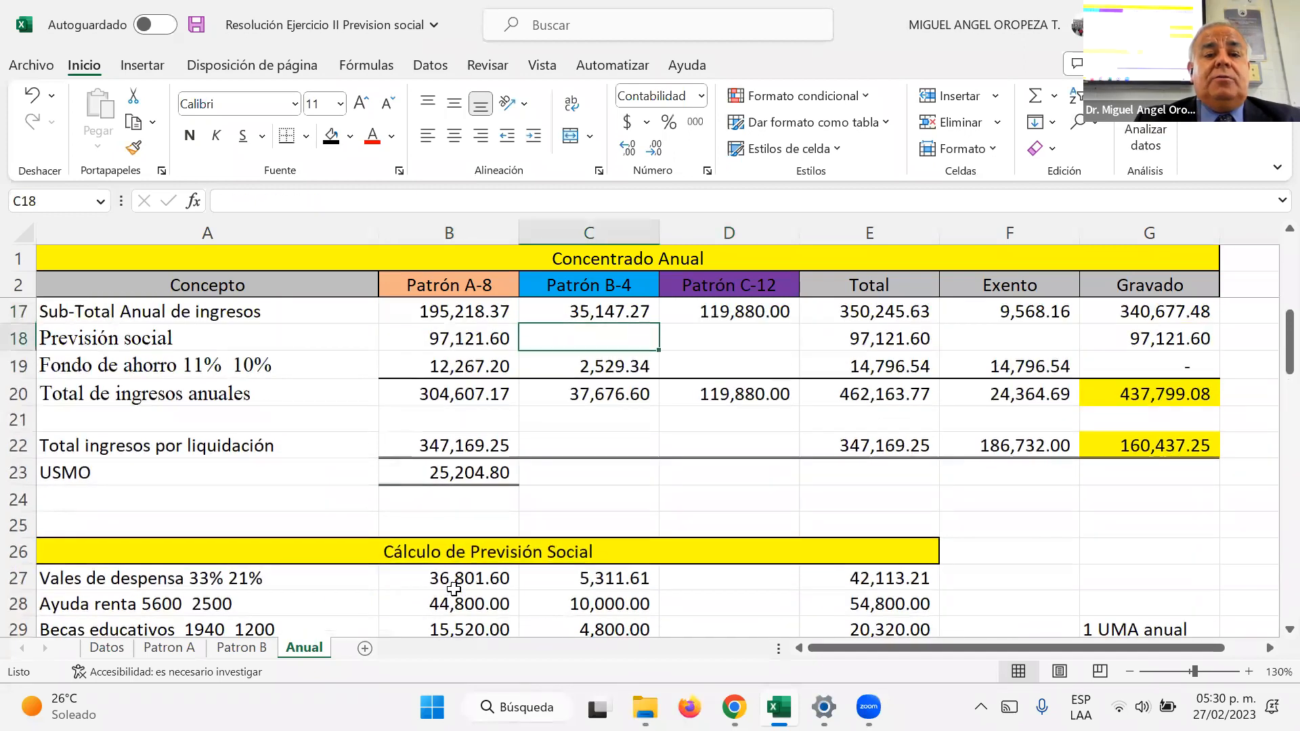
text(+)
scroll(572, 511, down, 4)
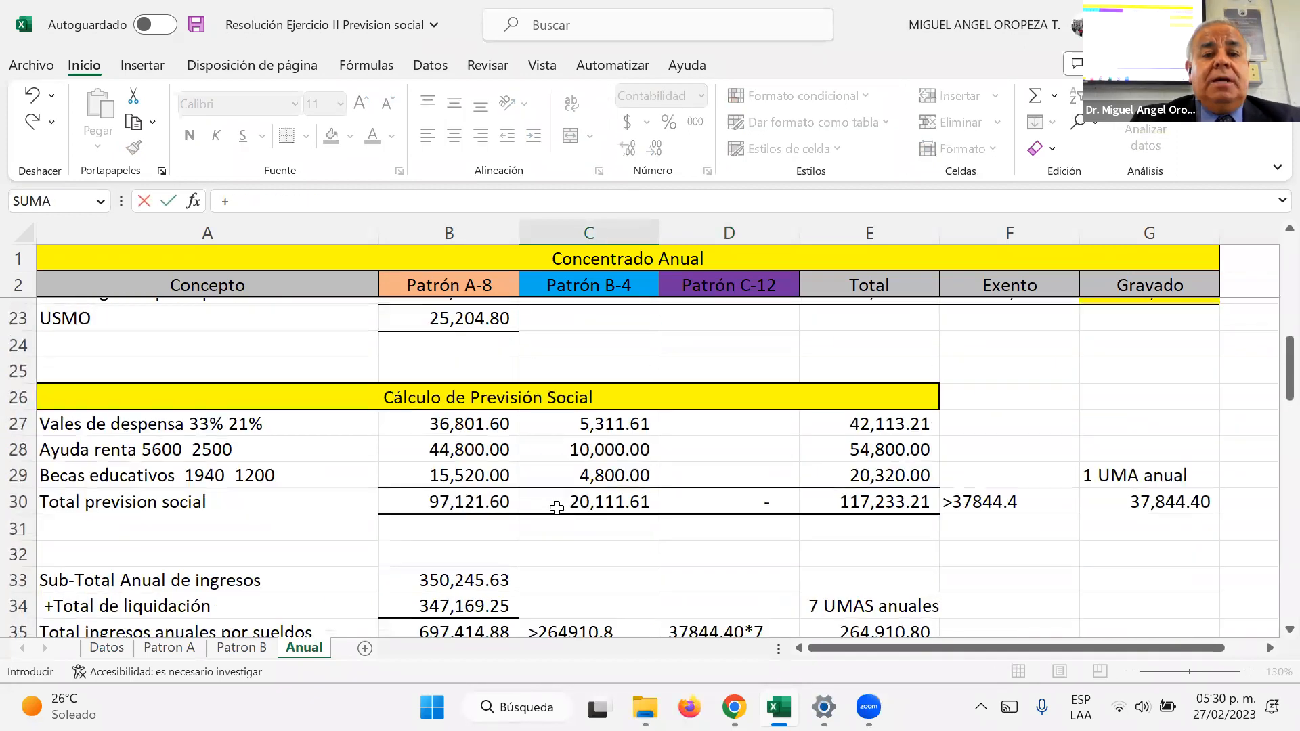
scroll(602, 399, up, 1)
click(601, 421)
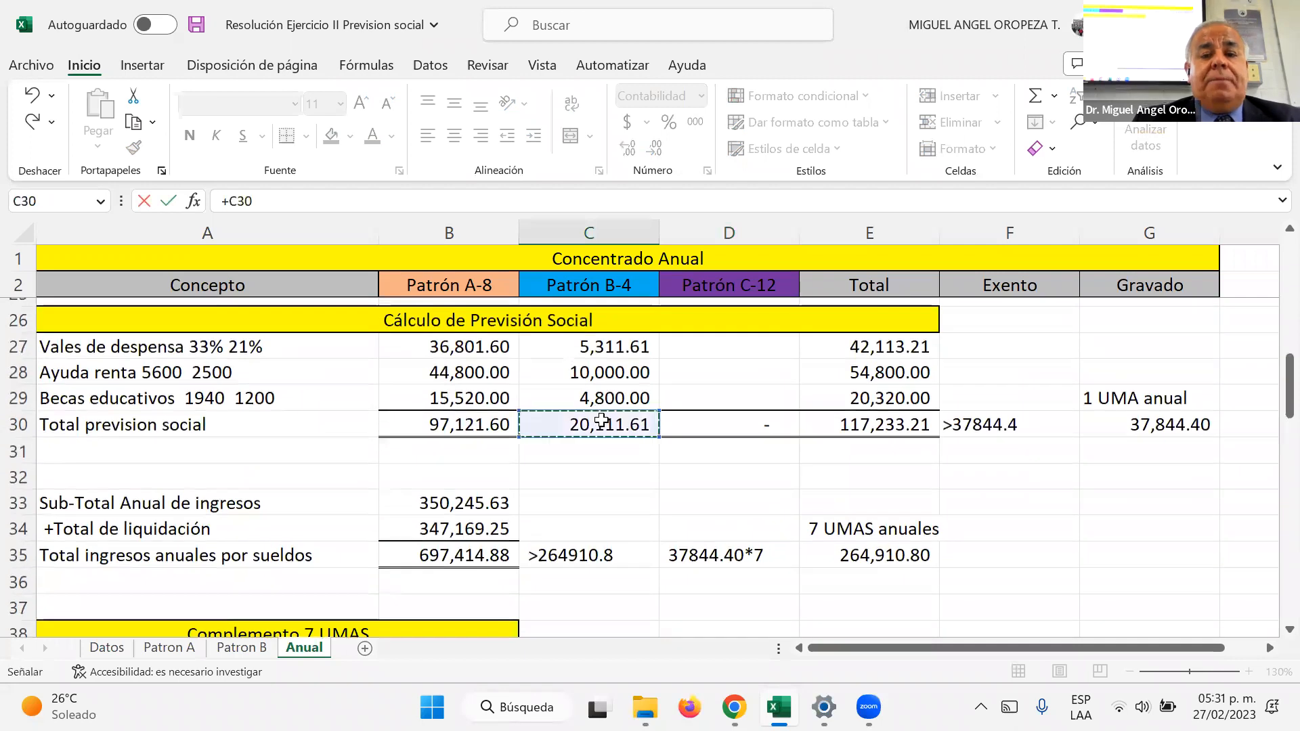
key(Return)
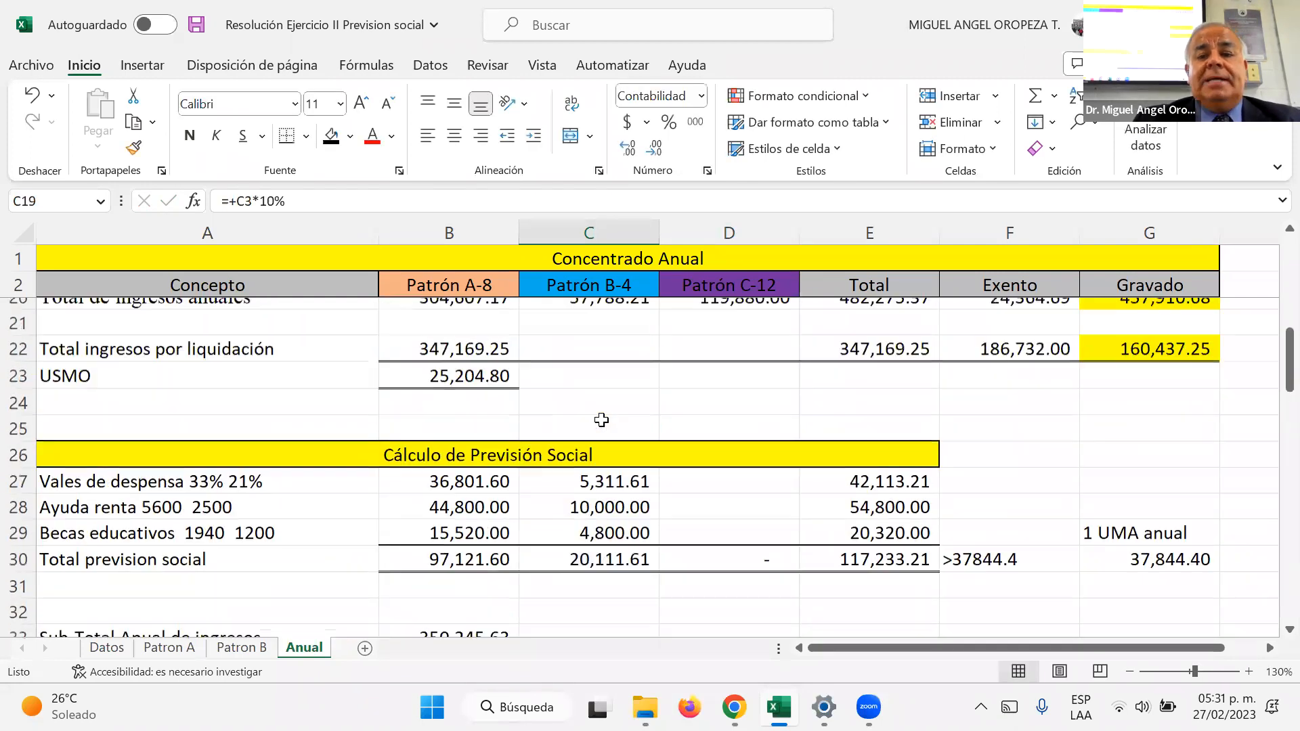
Step: Link the Exento amount of Previsión social in F18 to the annual value of 1 UMA, 37,844.40
key(Up)
key(Up)
key(Down)
key(Right)
key(Right)
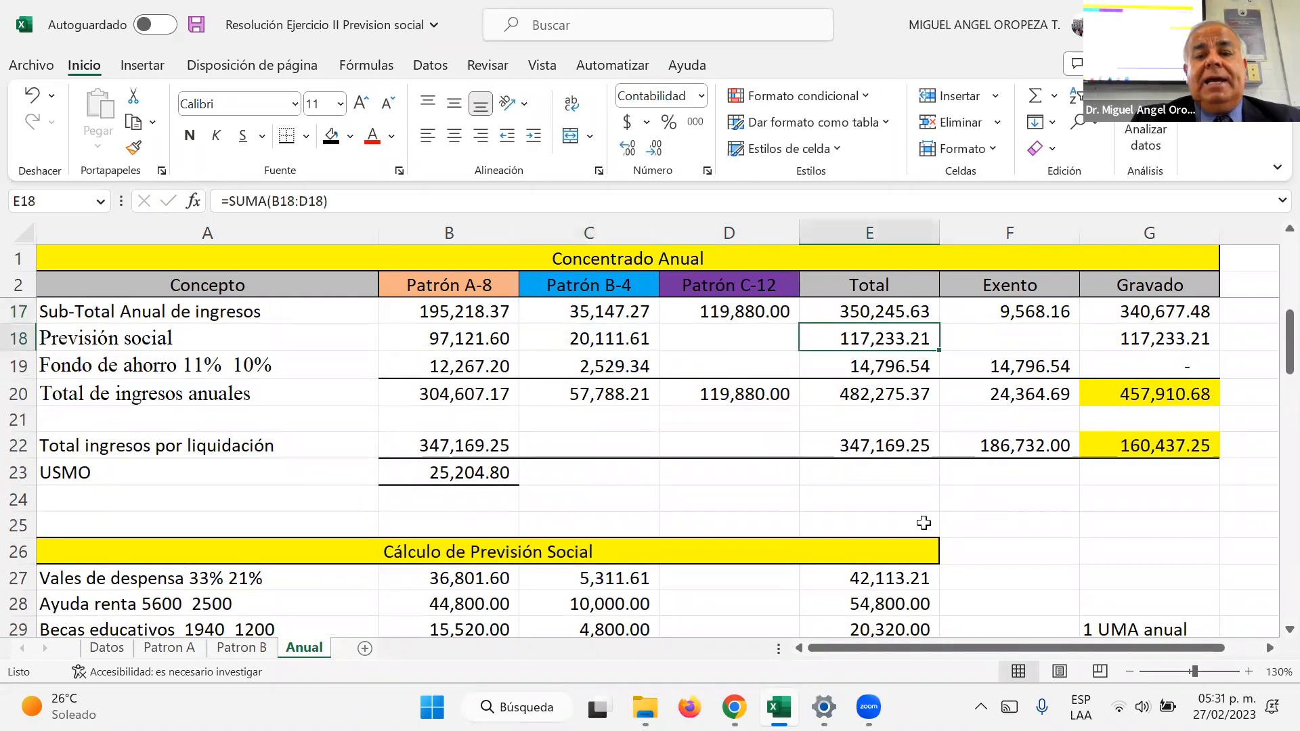
scroll(926, 503, down, 2)
scroll(927, 503, up, 1)
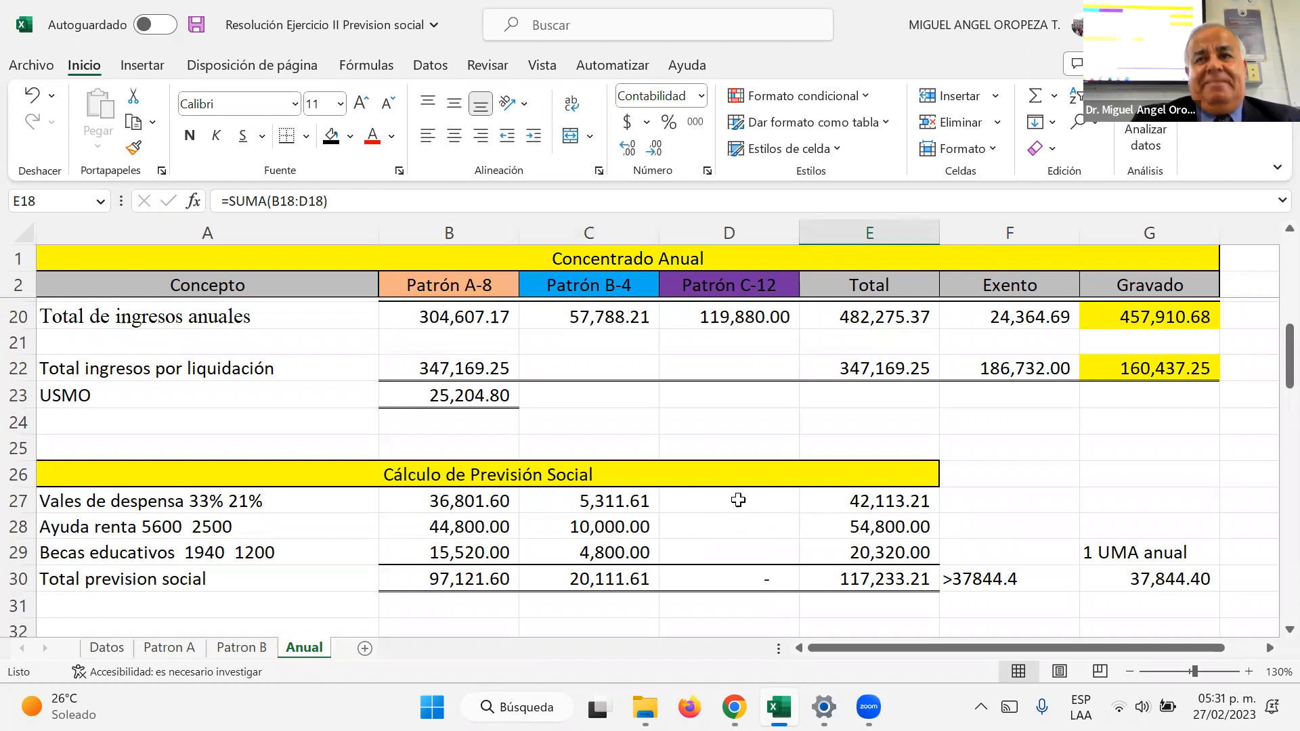
scroll(833, 481, up, 2)
click(1007, 416)
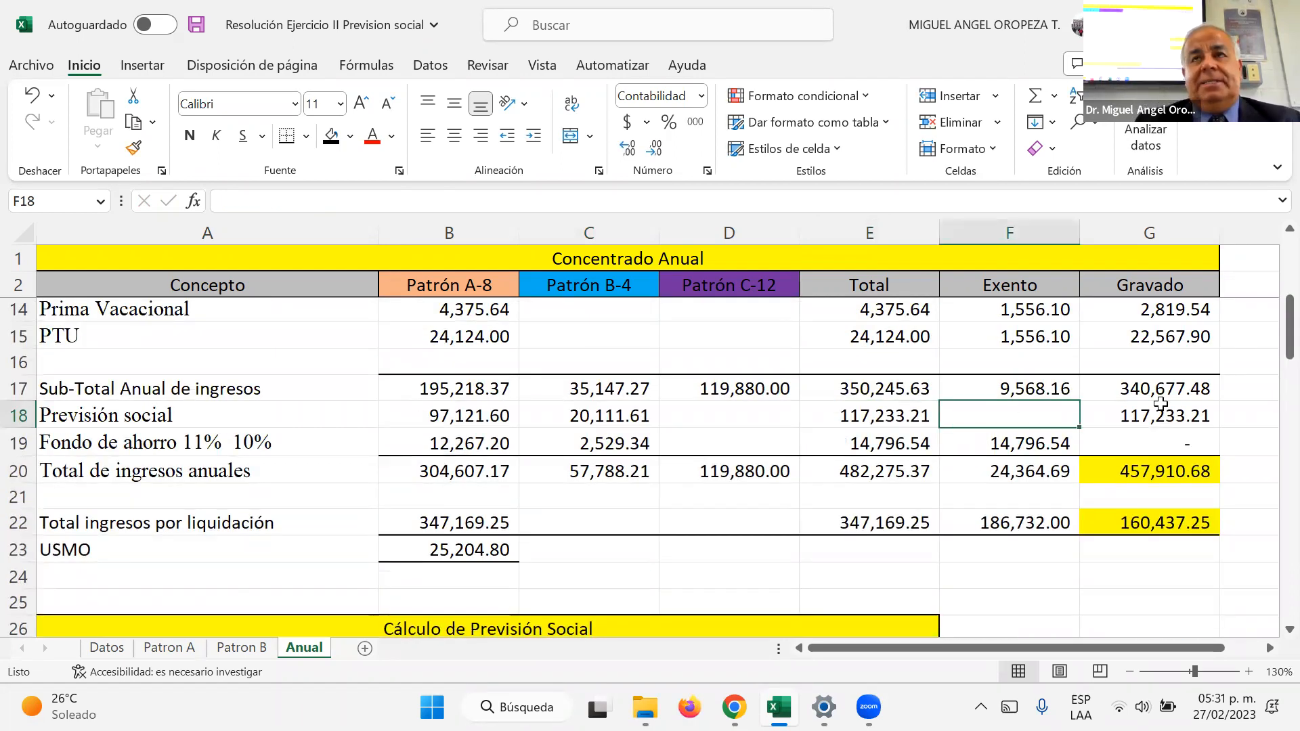
text(+)
scroll(763, 509, down, 1)
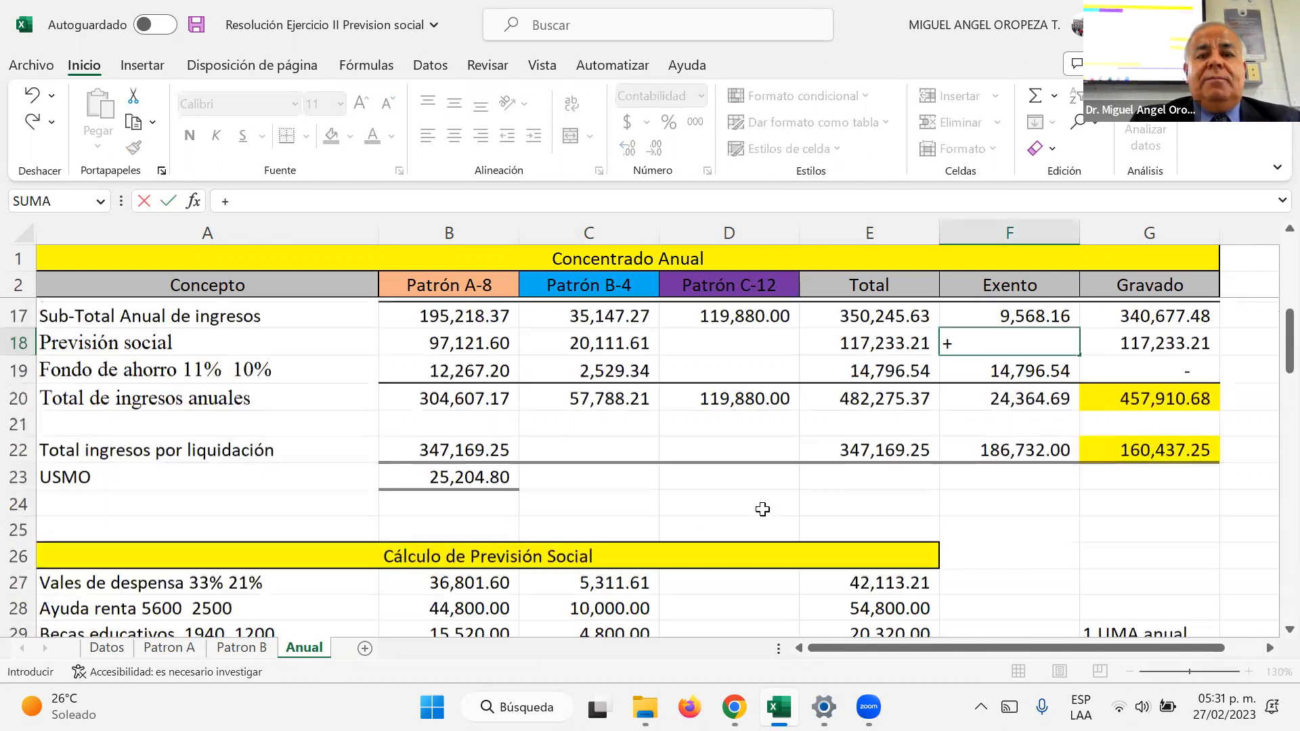
scroll(764, 509, down, 6)
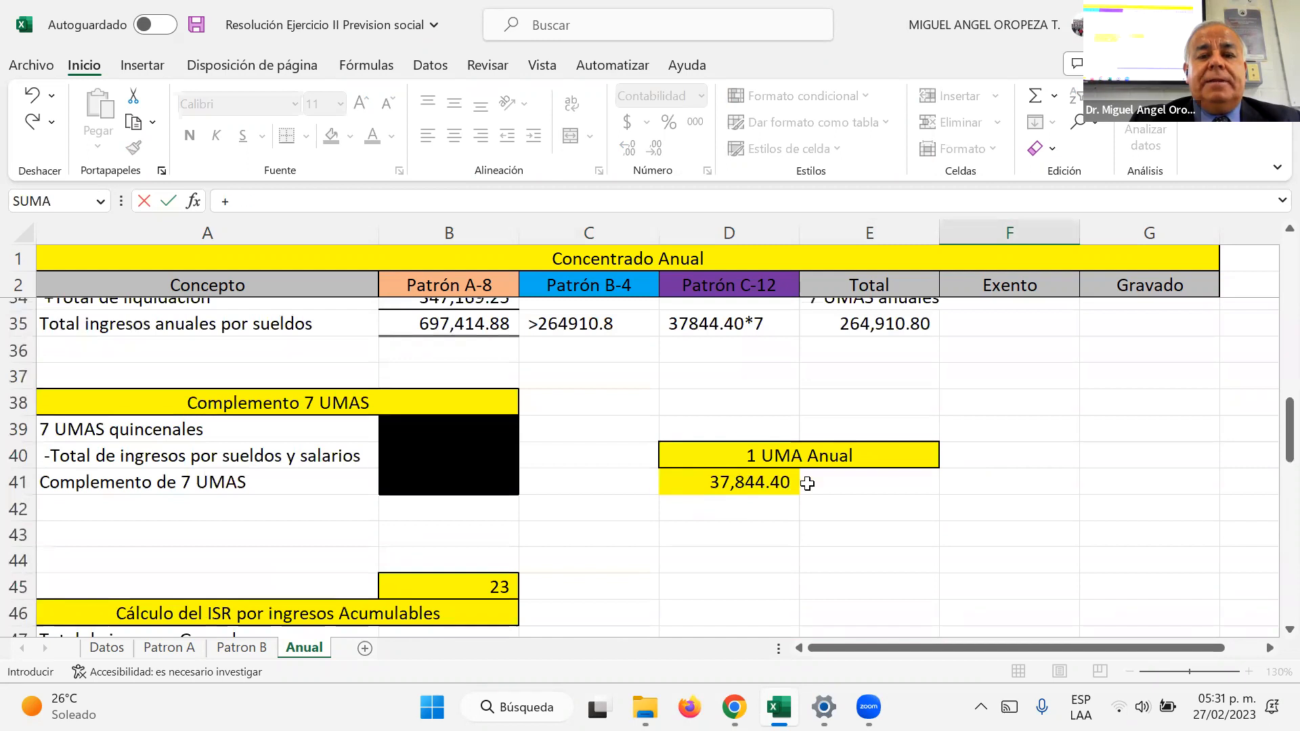
click(798, 482)
key(Return)
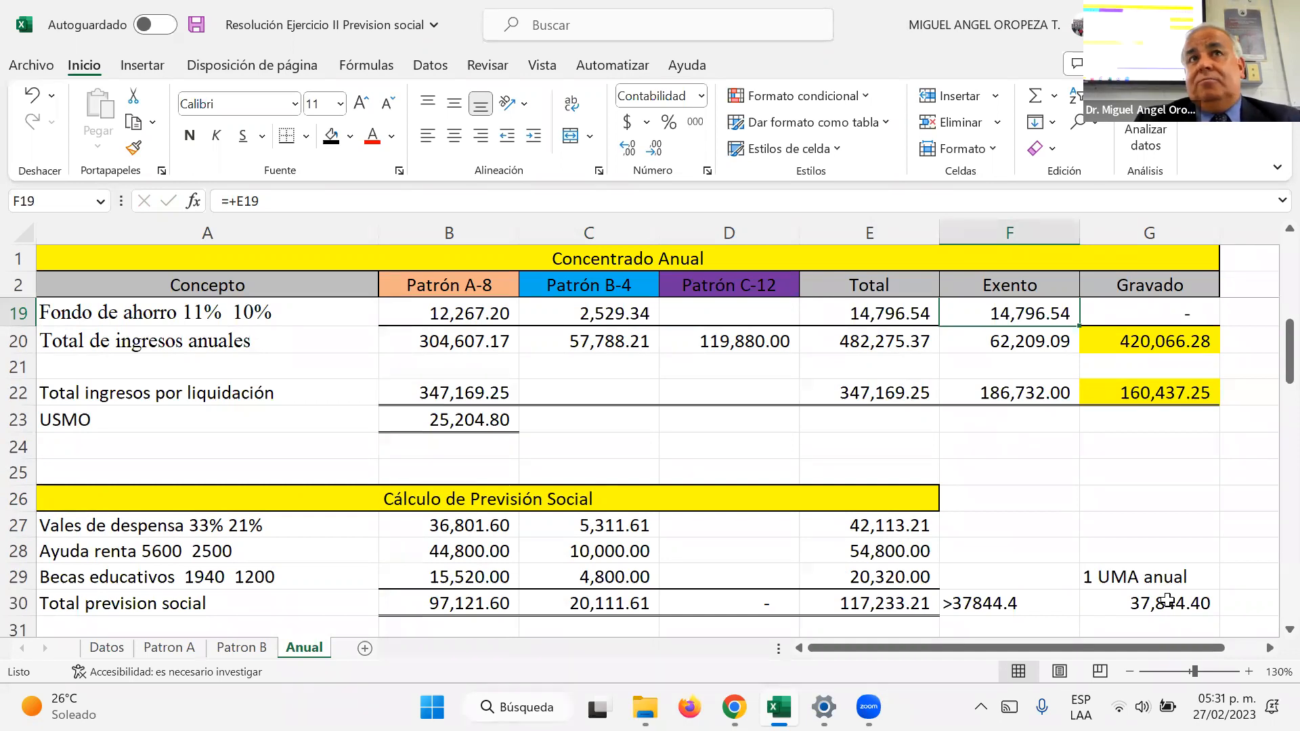
Step: Save the workbook
scroll(1011, 577, up, 3)
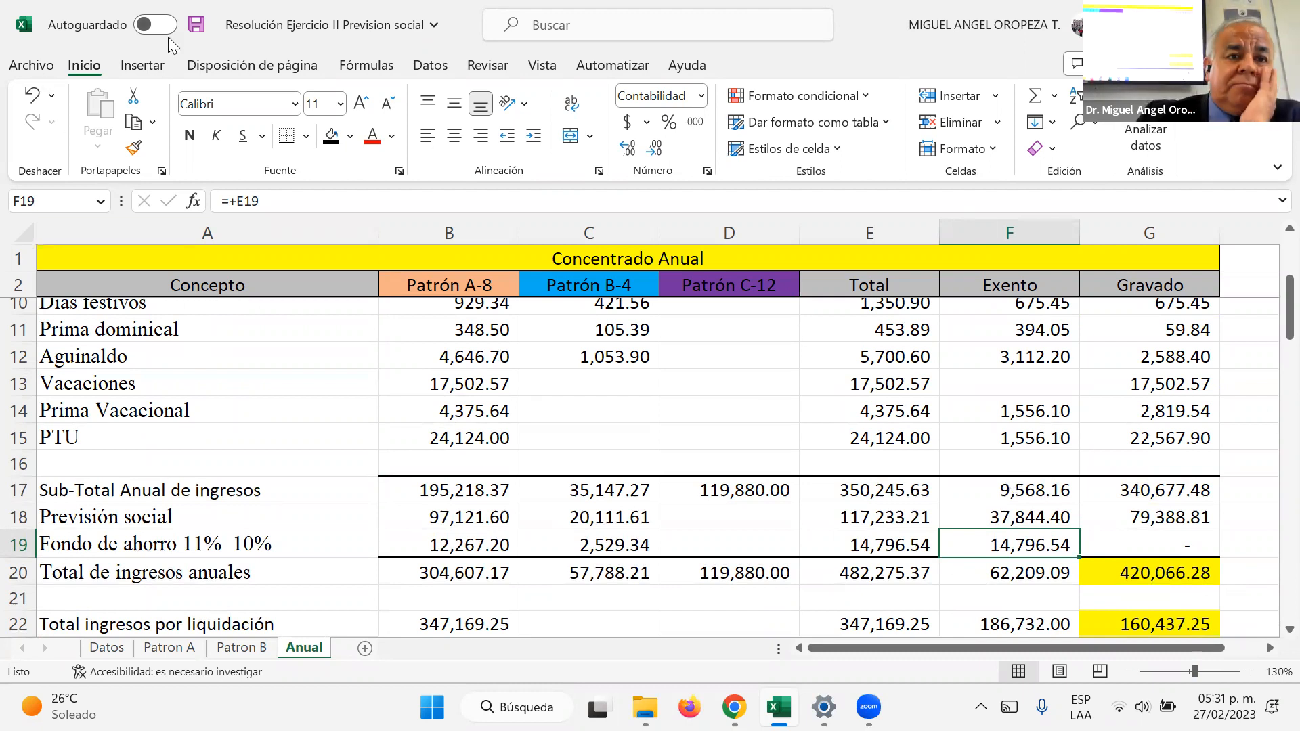
click(197, 24)
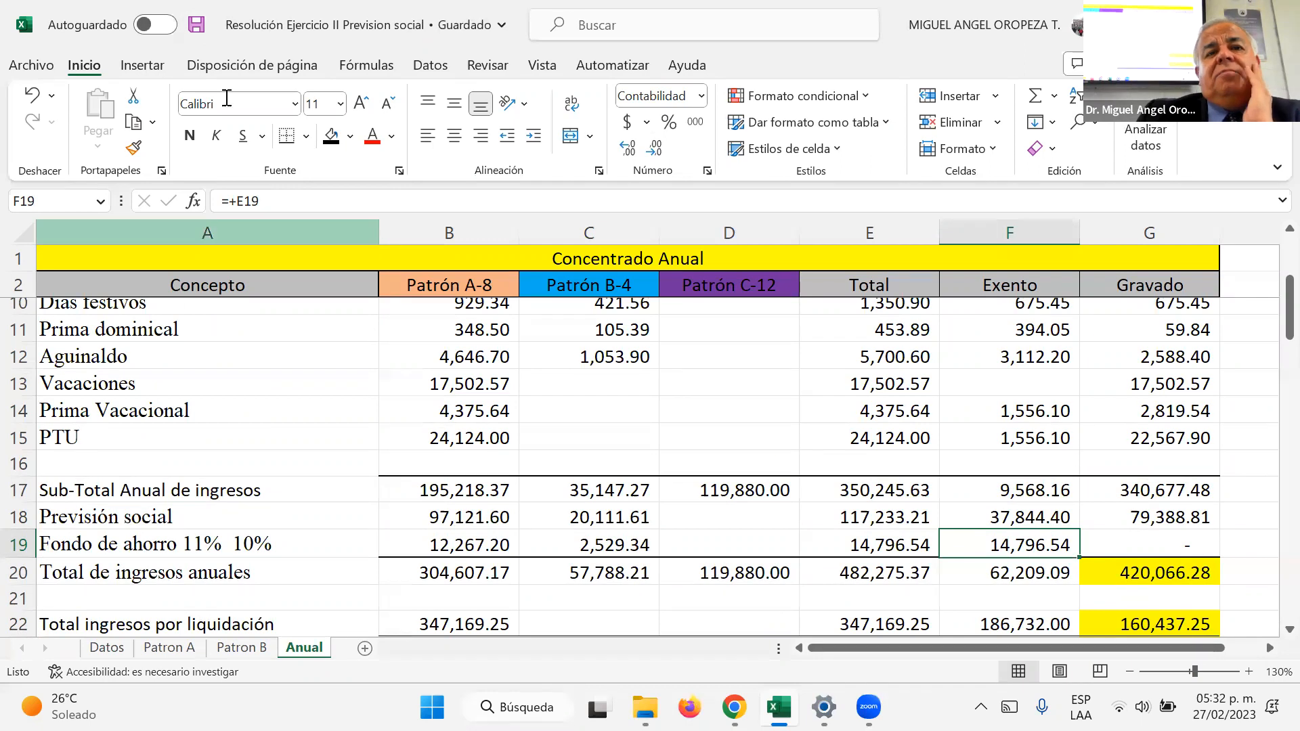
click(195, 36)
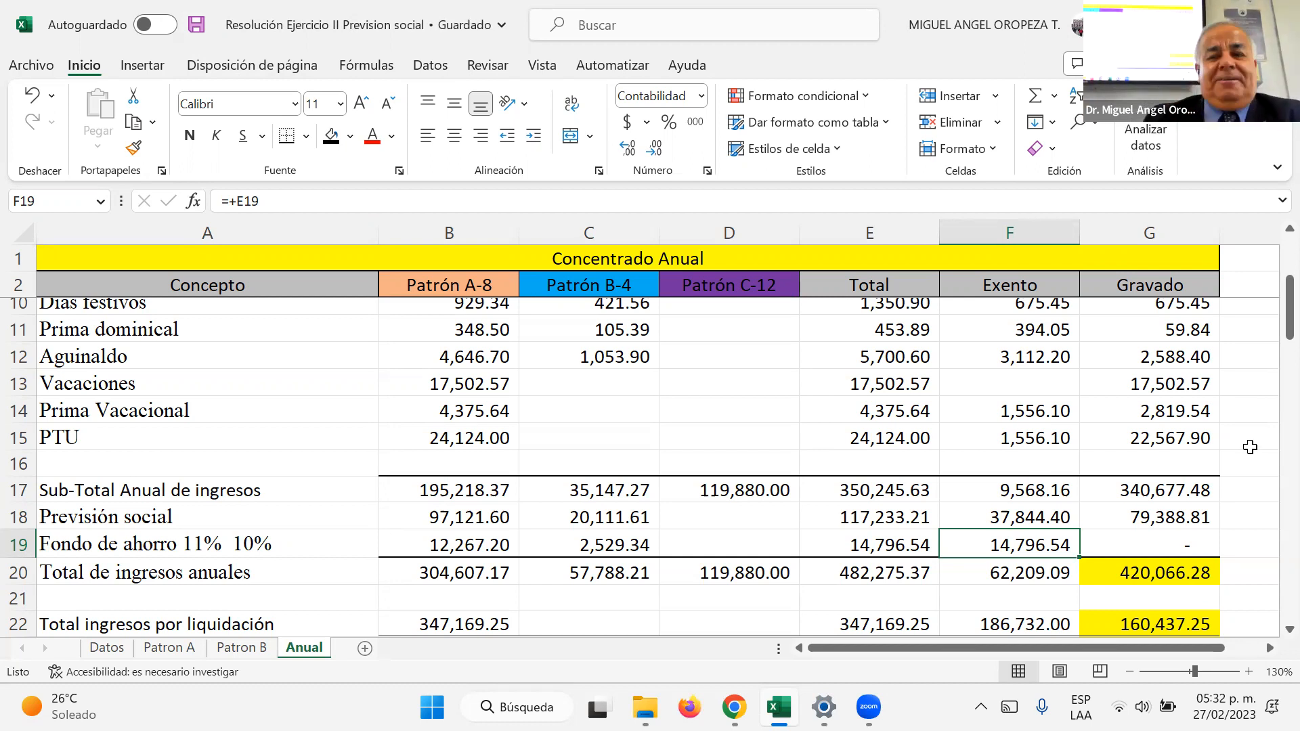
Step: Examine the annual income totals, the previsión social calculation and the comparison with 7 annual UMAs
scroll(1152, 562, down, 2)
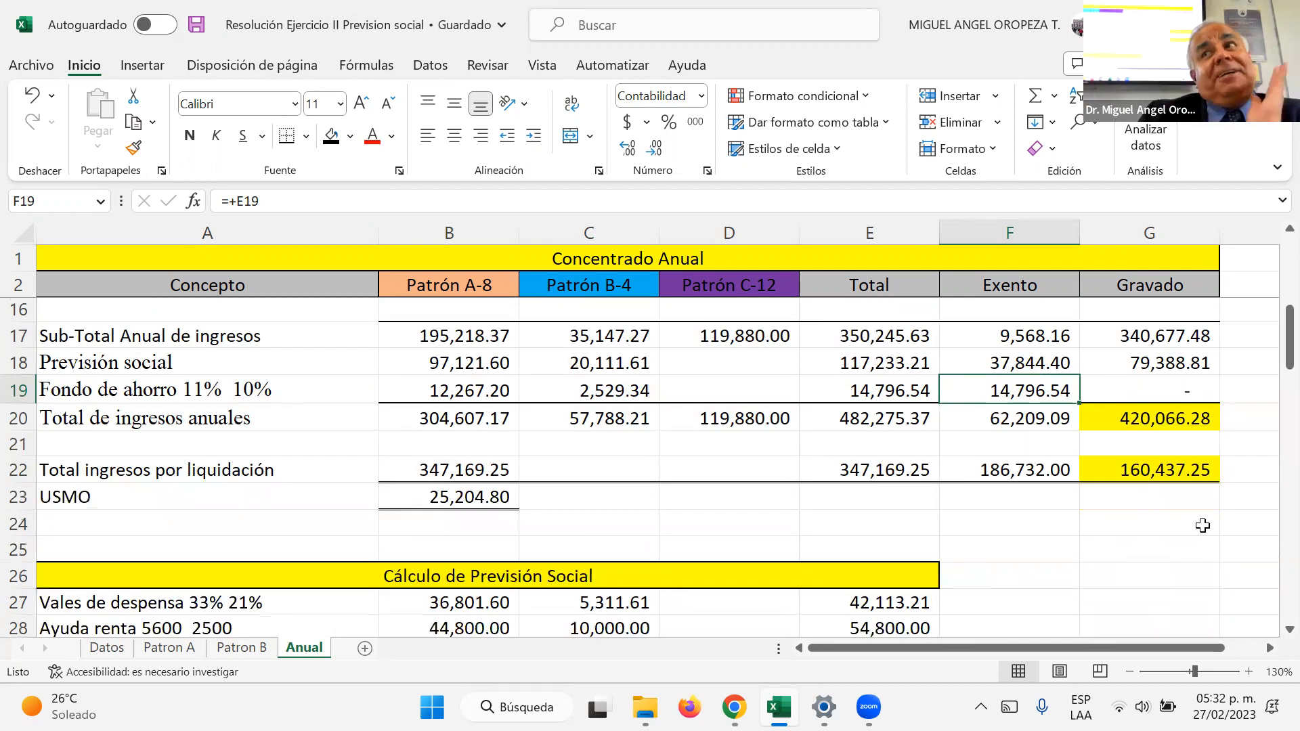
scroll(1158, 519, down, 1)
scroll(1158, 520, down, 1)
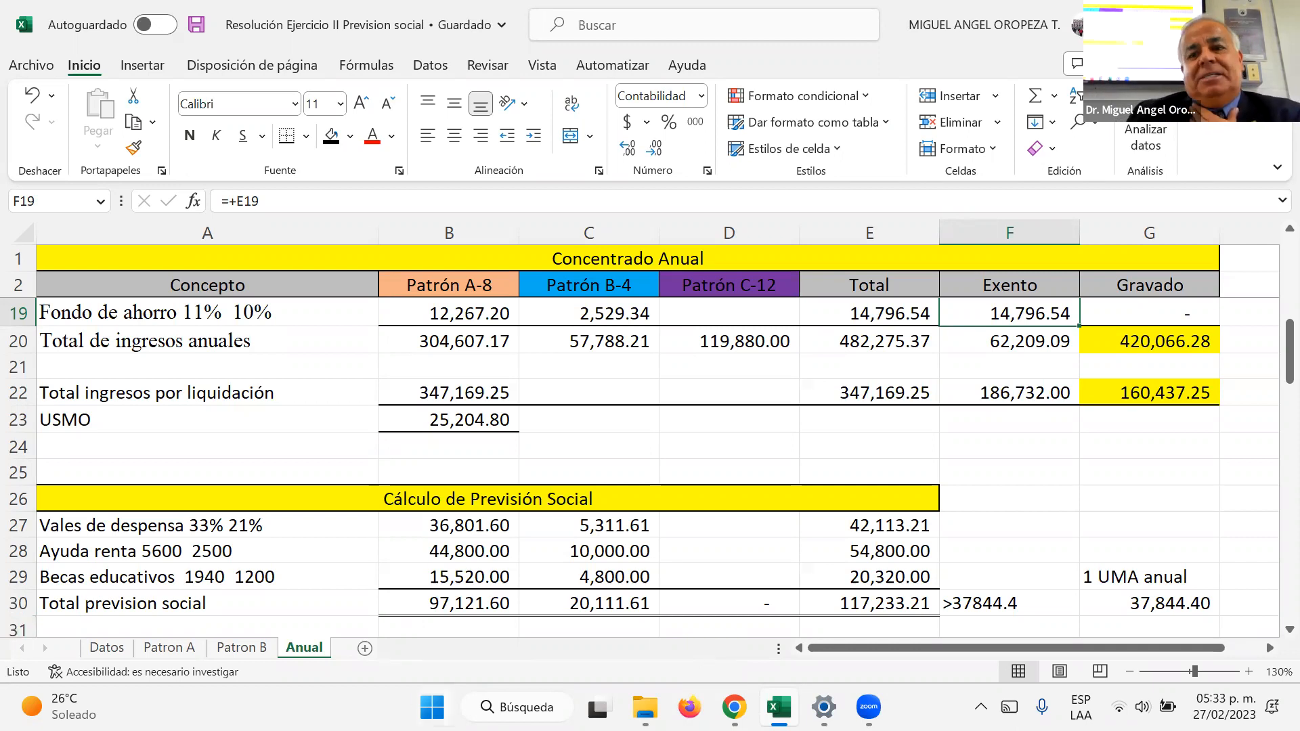
click(434, 608)
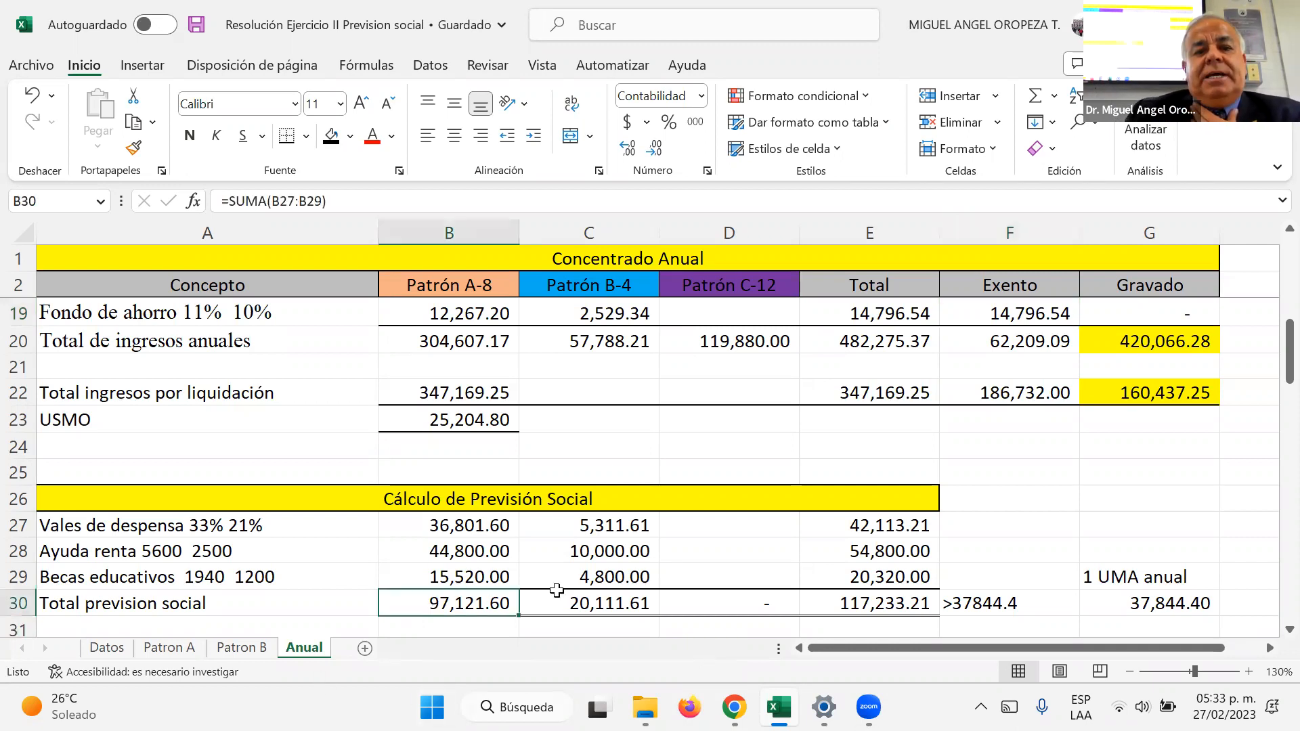
scroll(552, 590, down, 3)
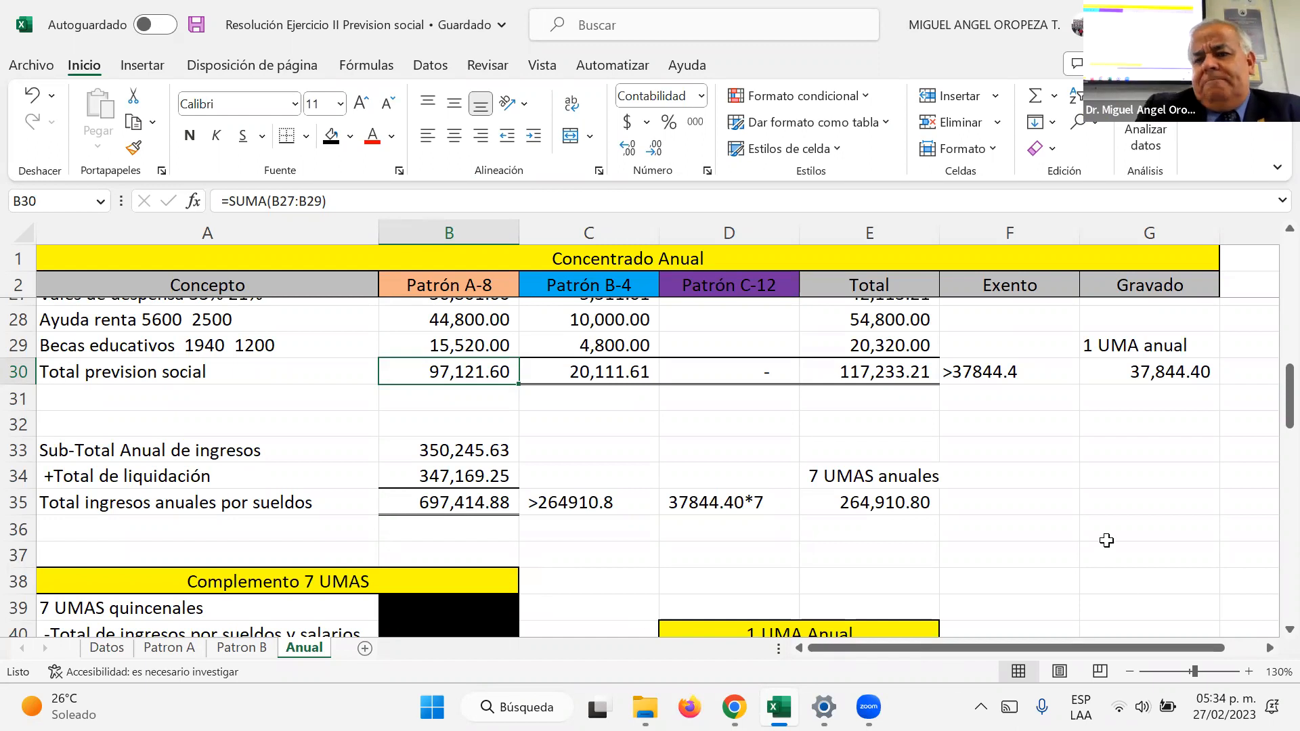
scroll(1066, 534, up, 3)
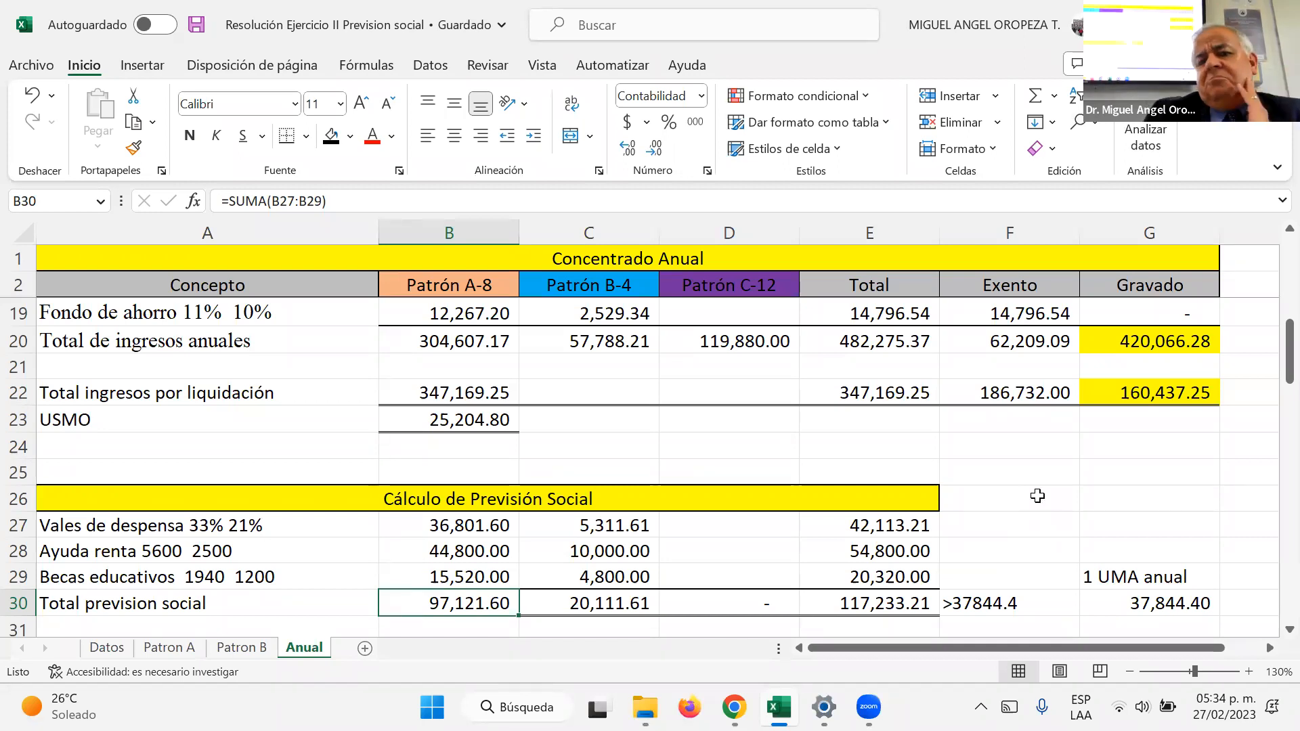
scroll(1023, 504, up, 2)
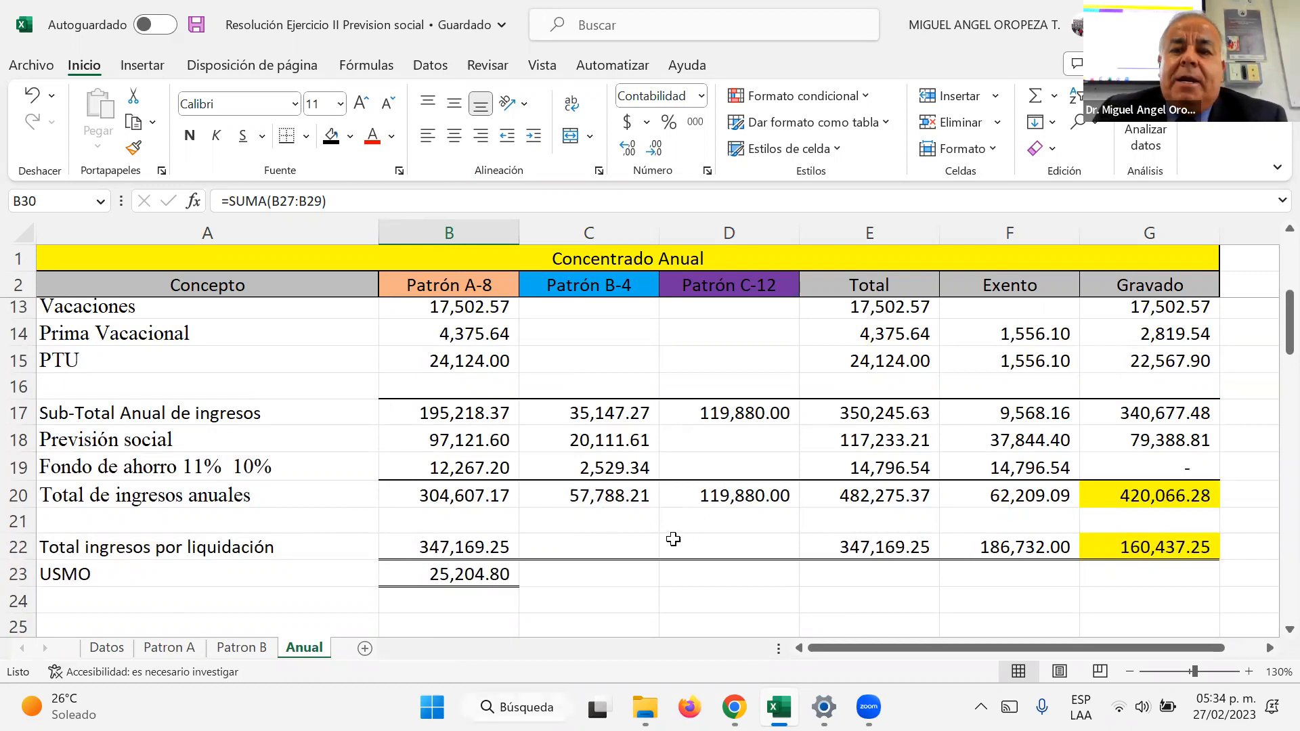
click(655, 522)
Step: Link Total de ingresos Gravados in B47 to the taxable total of annual income in G20
scroll(669, 536, down, 2)
scroll(669, 537, down, 1)
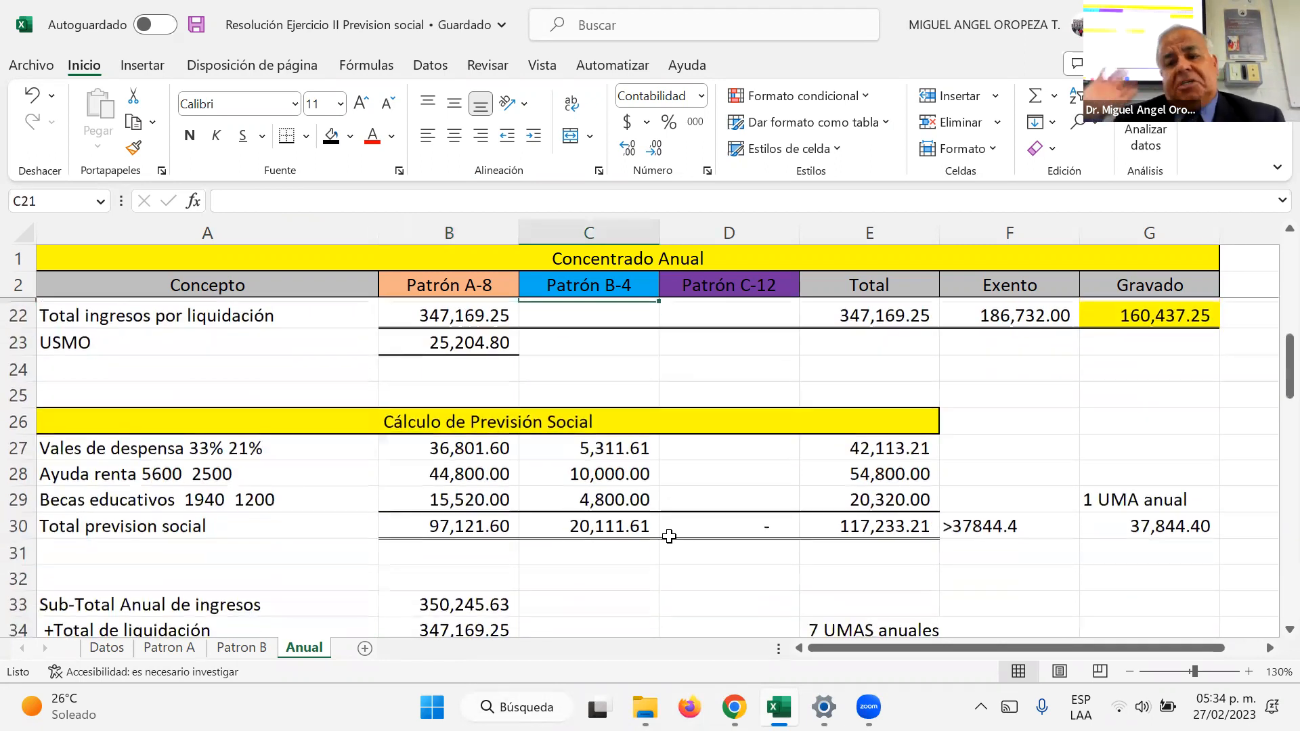
scroll(420, 505, down, 6)
click(430, 506)
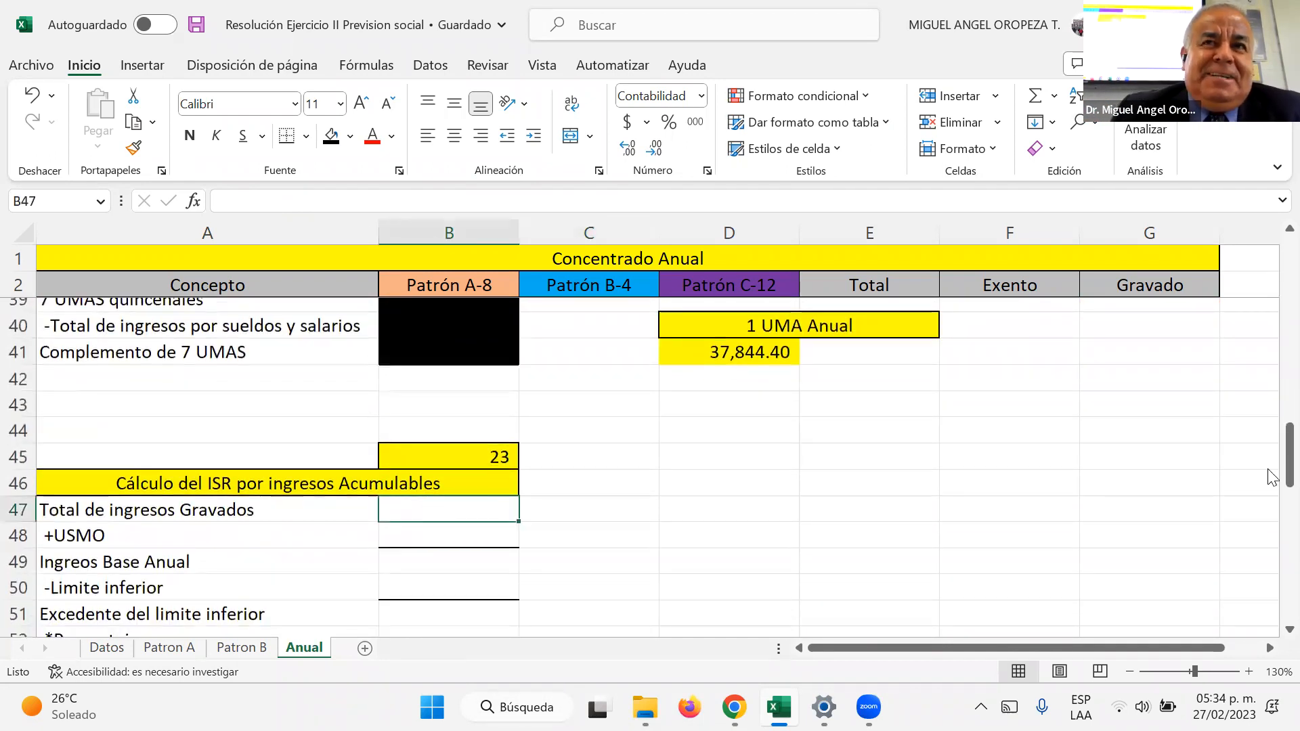
text(+)
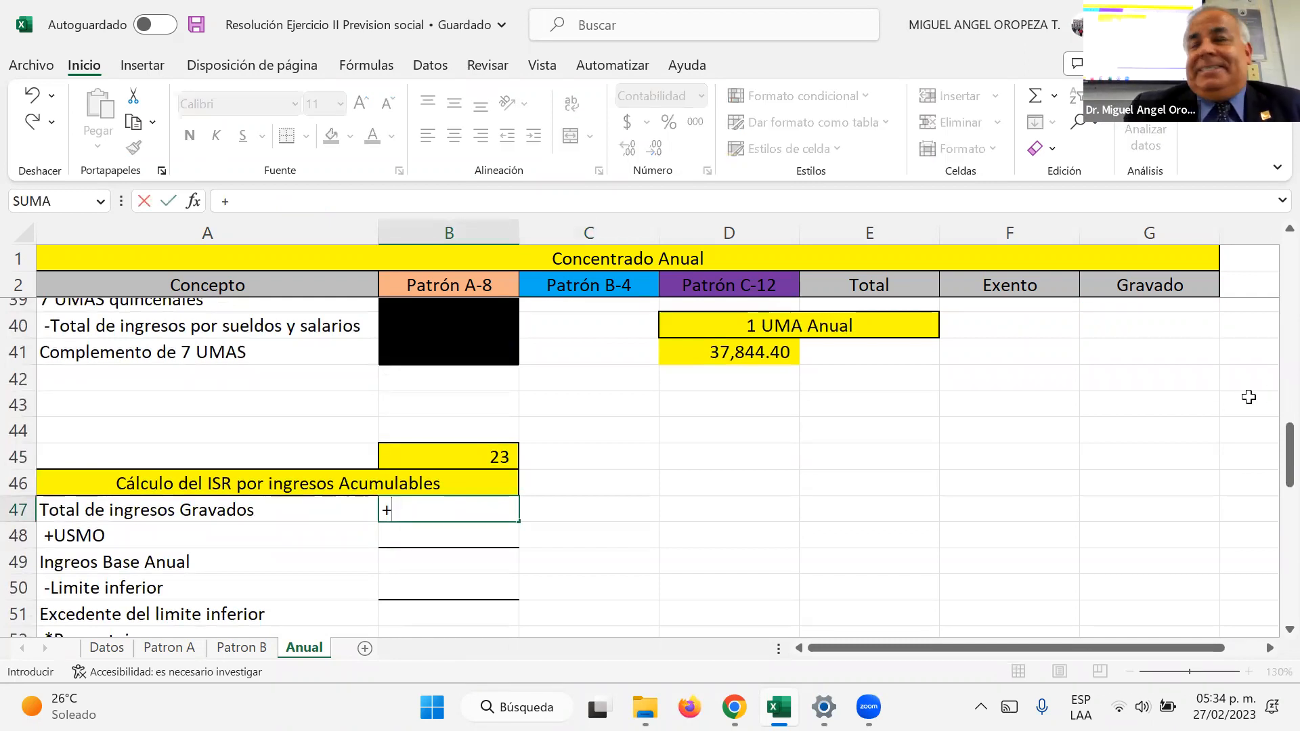
scroll(1213, 406, up, 6)
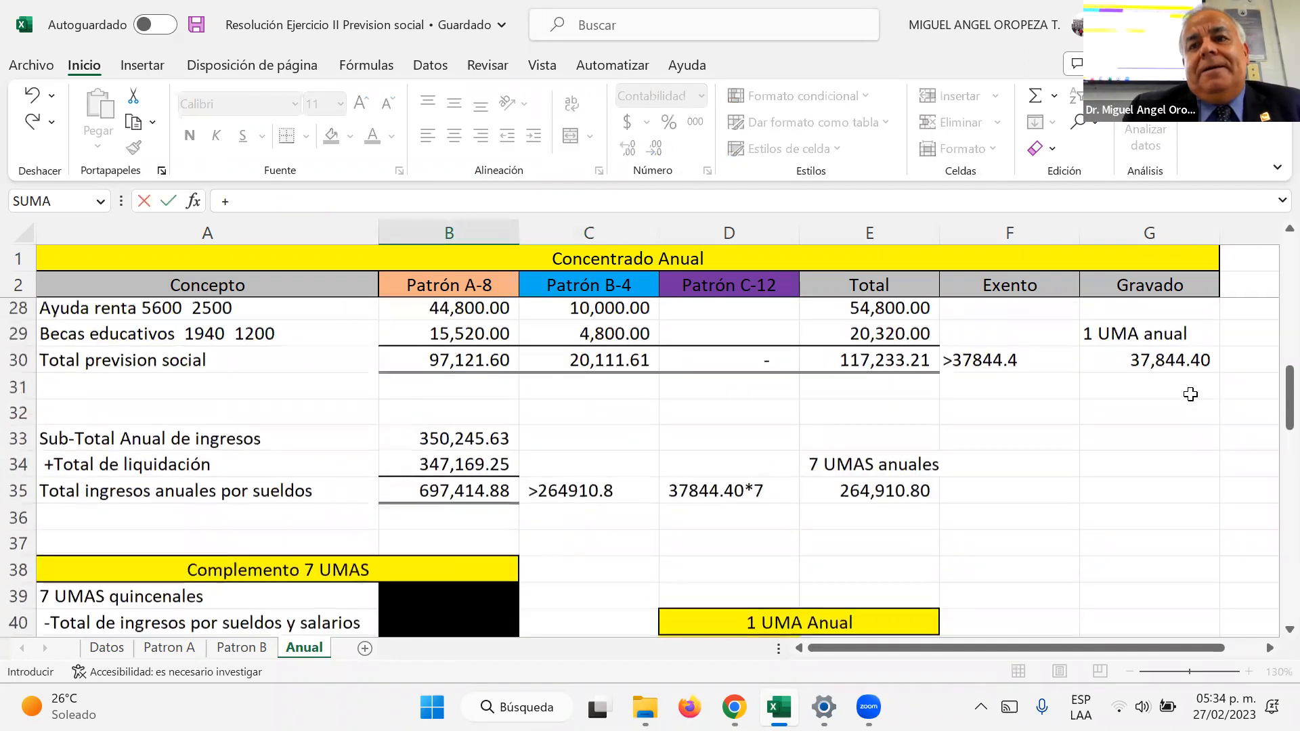
scroll(1201, 401, up, 2)
click(1212, 413)
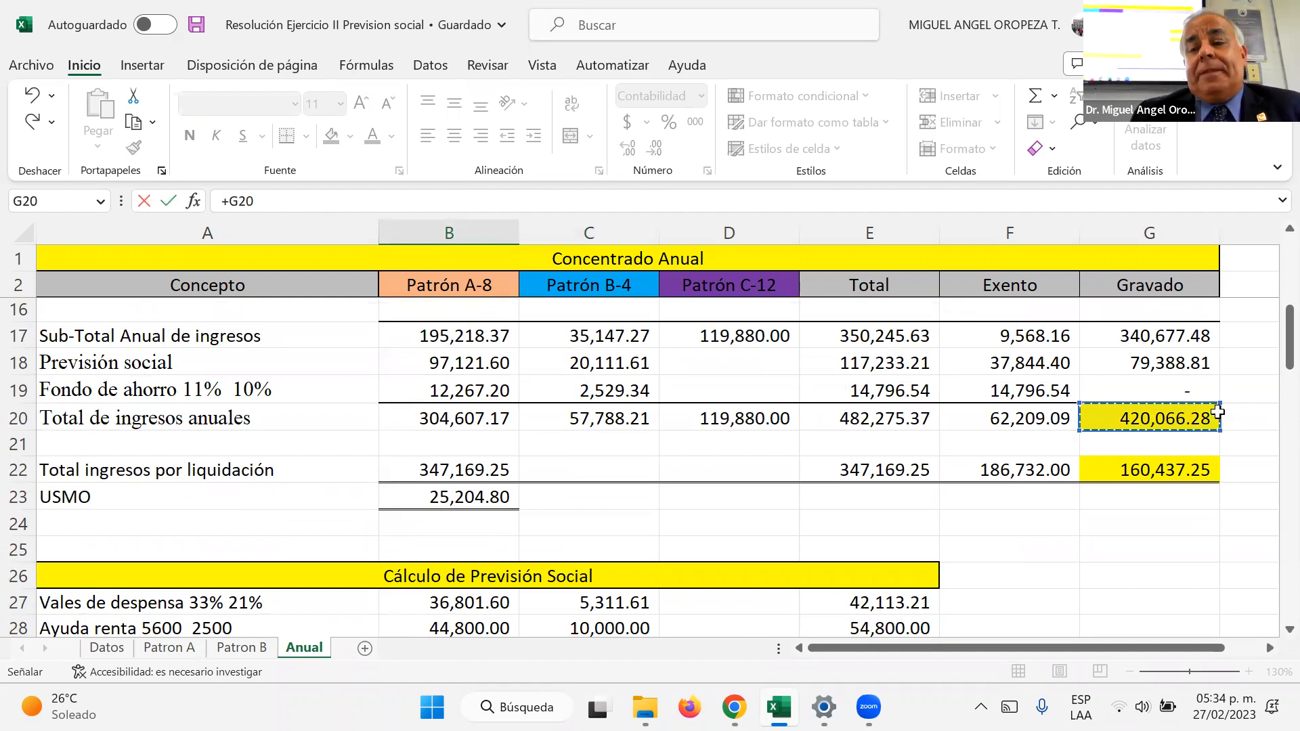
key(Return)
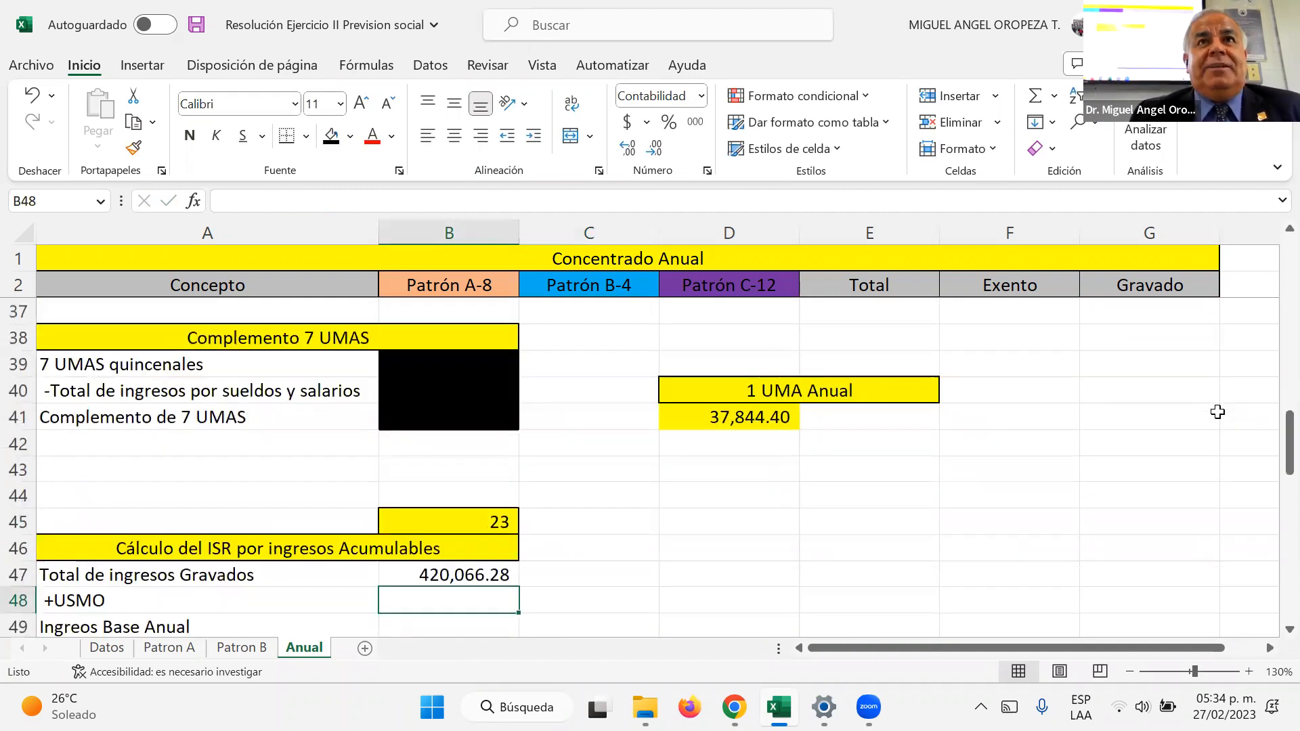
Step: Link +USMO in B48 of the ISR calculation to the USMO amount in B23
text(+)
scroll(603, 430, up, 3)
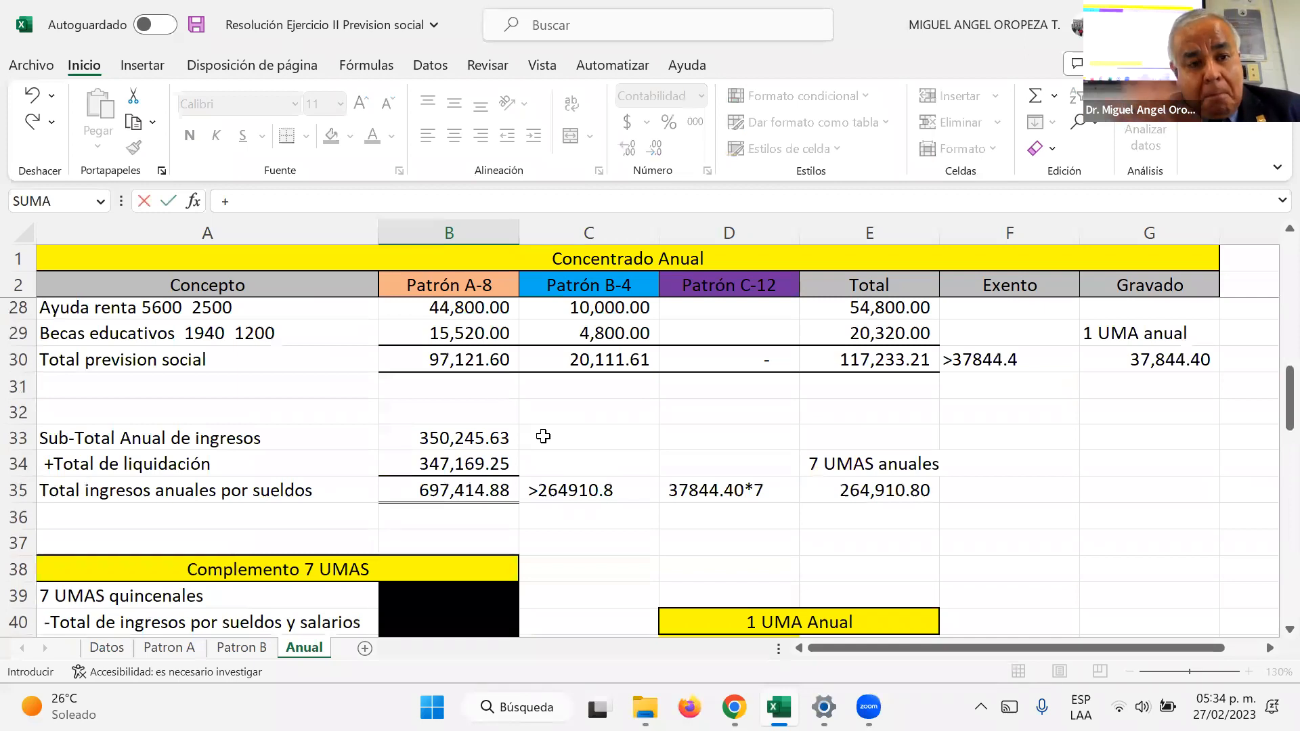
scroll(562, 373, up, 2)
scroll(548, 377, up, 2)
click(454, 405)
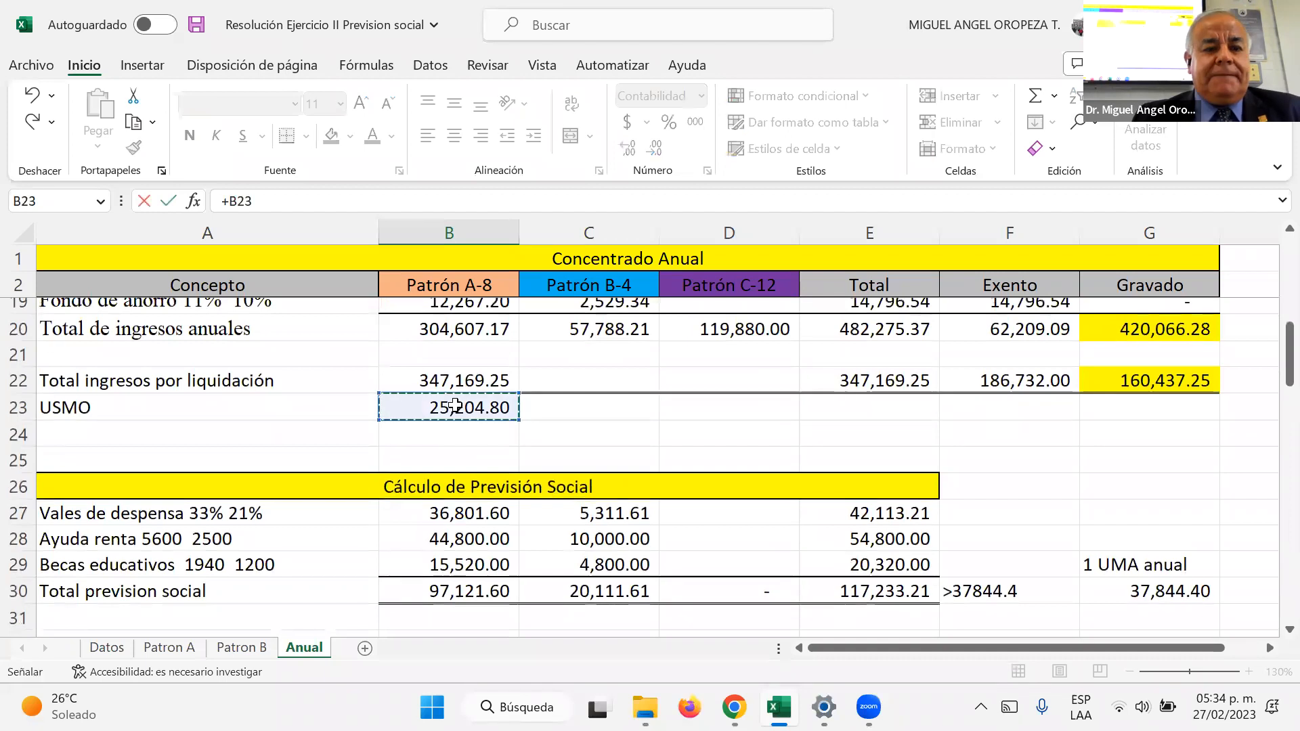
key(Return)
Step: Calculate the annual base income in B49 as the sum of B47 and B48
text(+)
key(Up)
key(Up)
text(+)
key(Up)
key(Return)
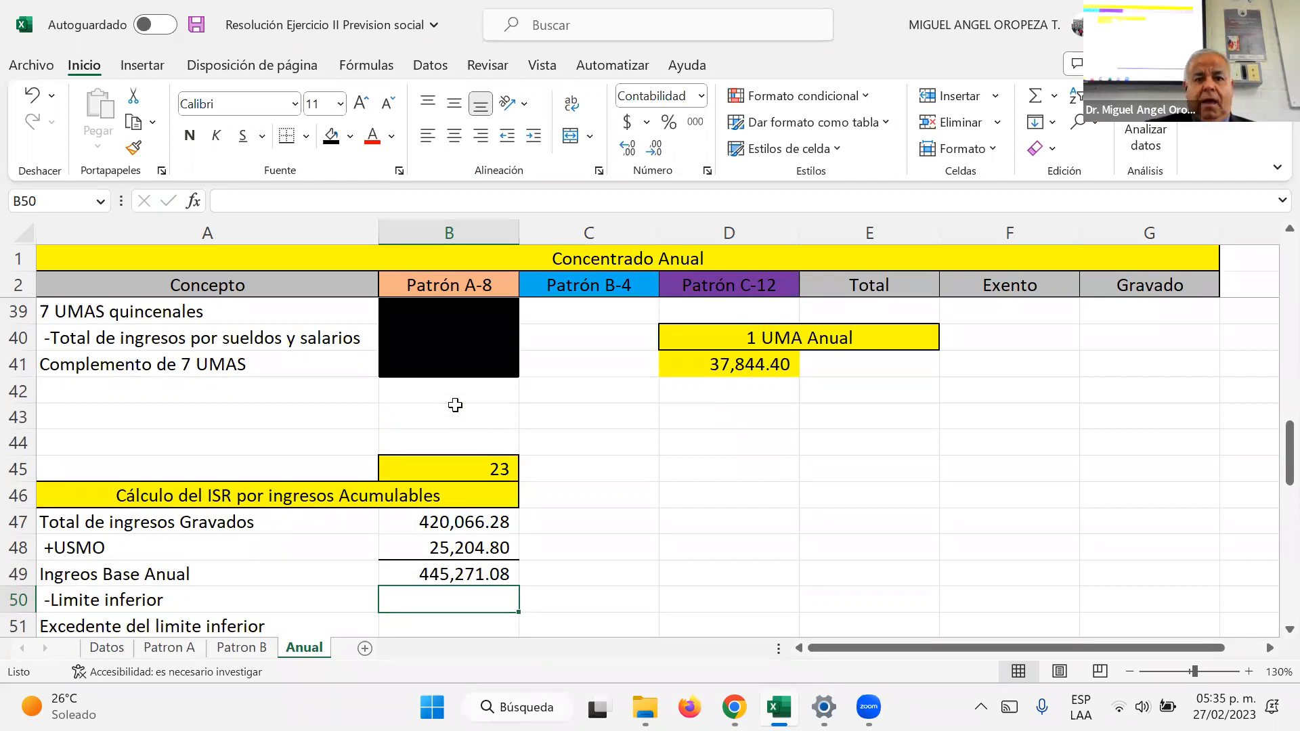
Step: Enter the lower limit 374,837.89 in B50 and calculate the excess over it in B51 as B49-B50
text(374,)
text(837.89)
key(Return)
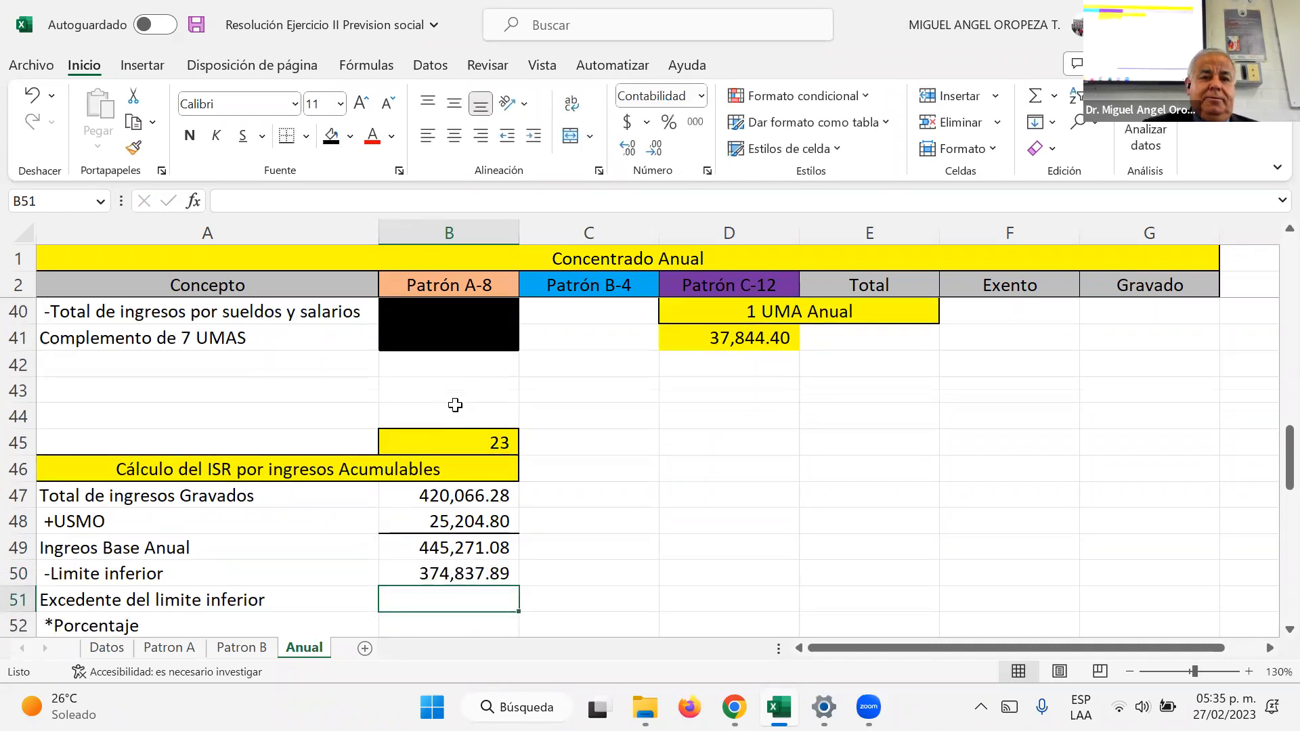
text(+B49-B50)
key(Return)
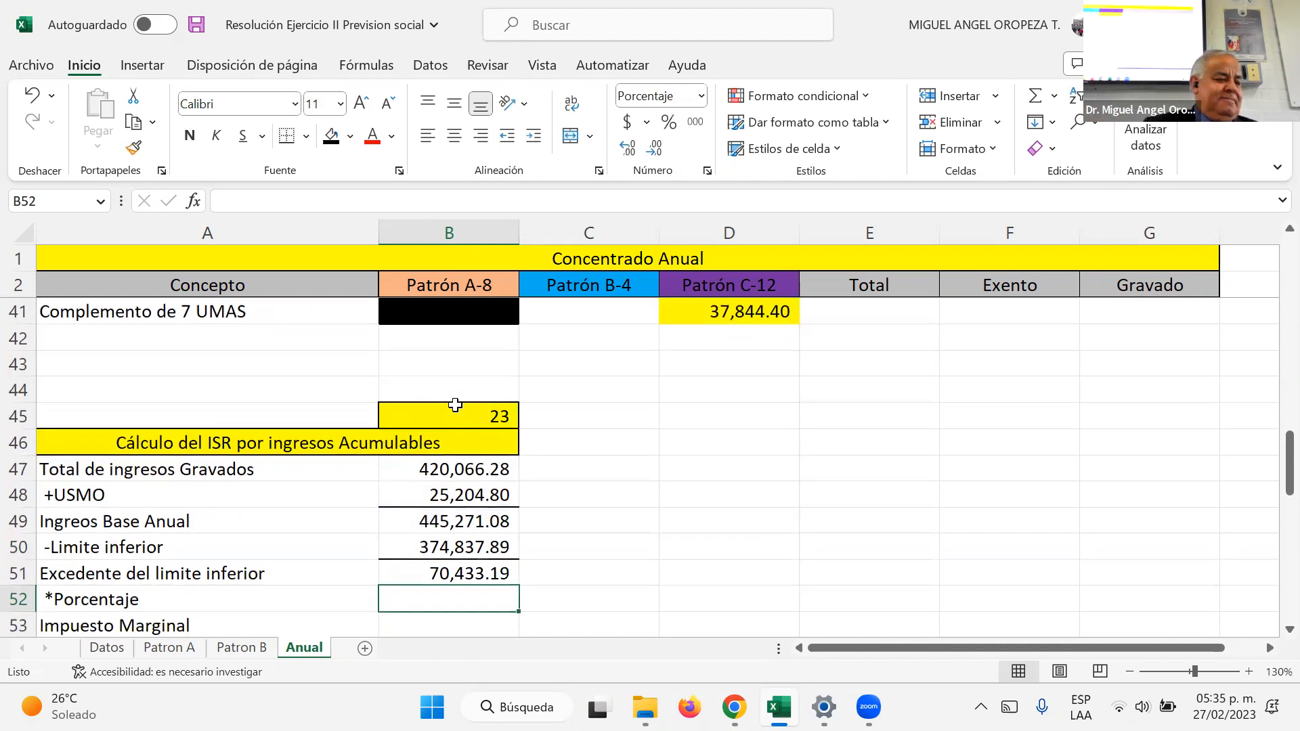
Step: Set the Porcentaje in B52 to 23.52% and calculate the Impuesto Marginal in B53 as B51*B52
text(.2352)
key(Return)
text(+)
key(Up)
key(Up)
text(*)
key(Up)
key(Return)
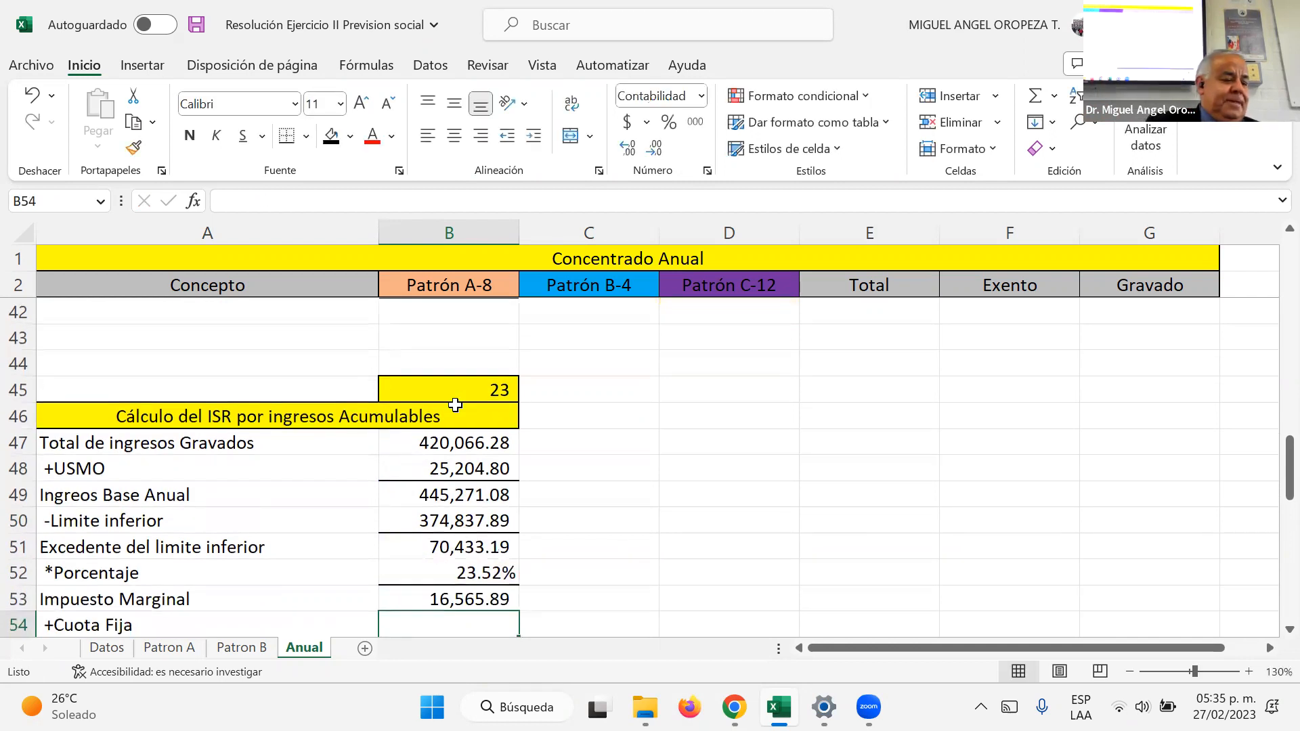
Step: Enter the Cuota Fija 60,049.40 in B54 and calculate the ISR Bruto in B55 as B53+B54
text(60049.40)
key(Return)
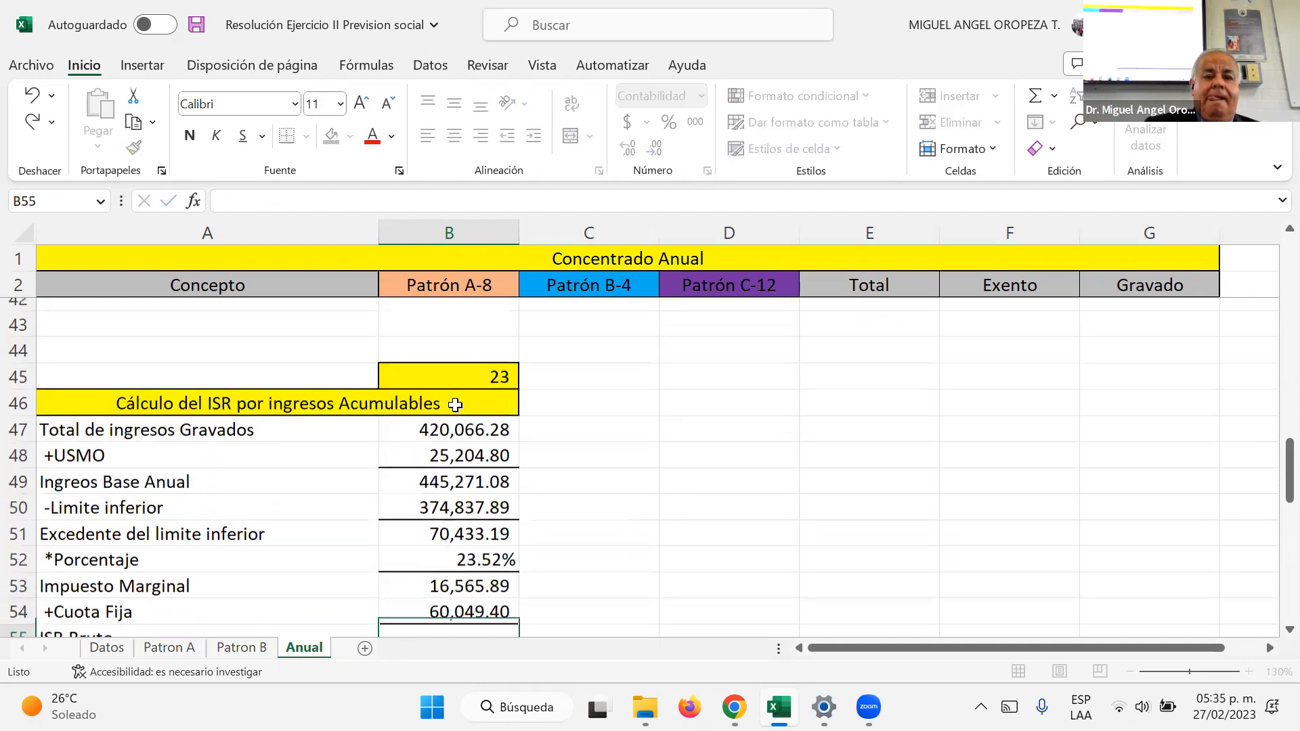
text(+)
key(Up)
key(Up)
text(+)
key(Up)
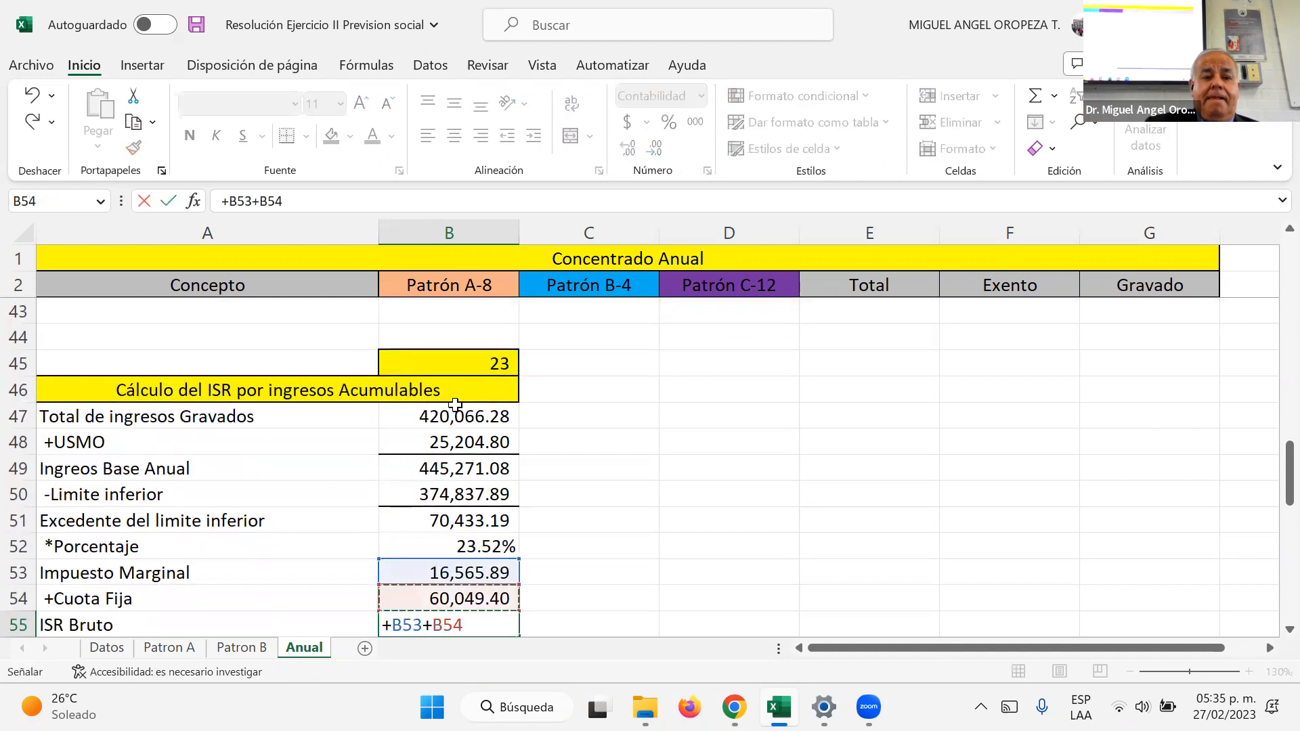
key(Return)
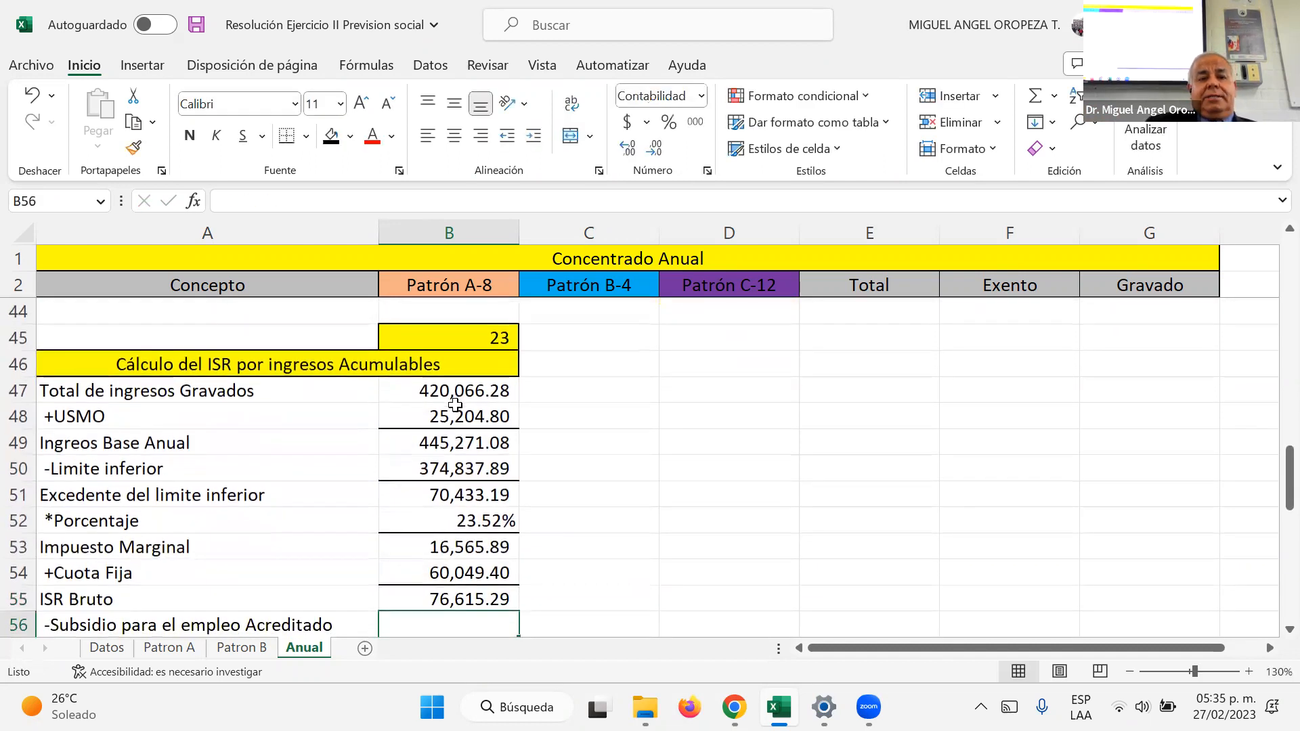
scroll(1181, 542, up, 6)
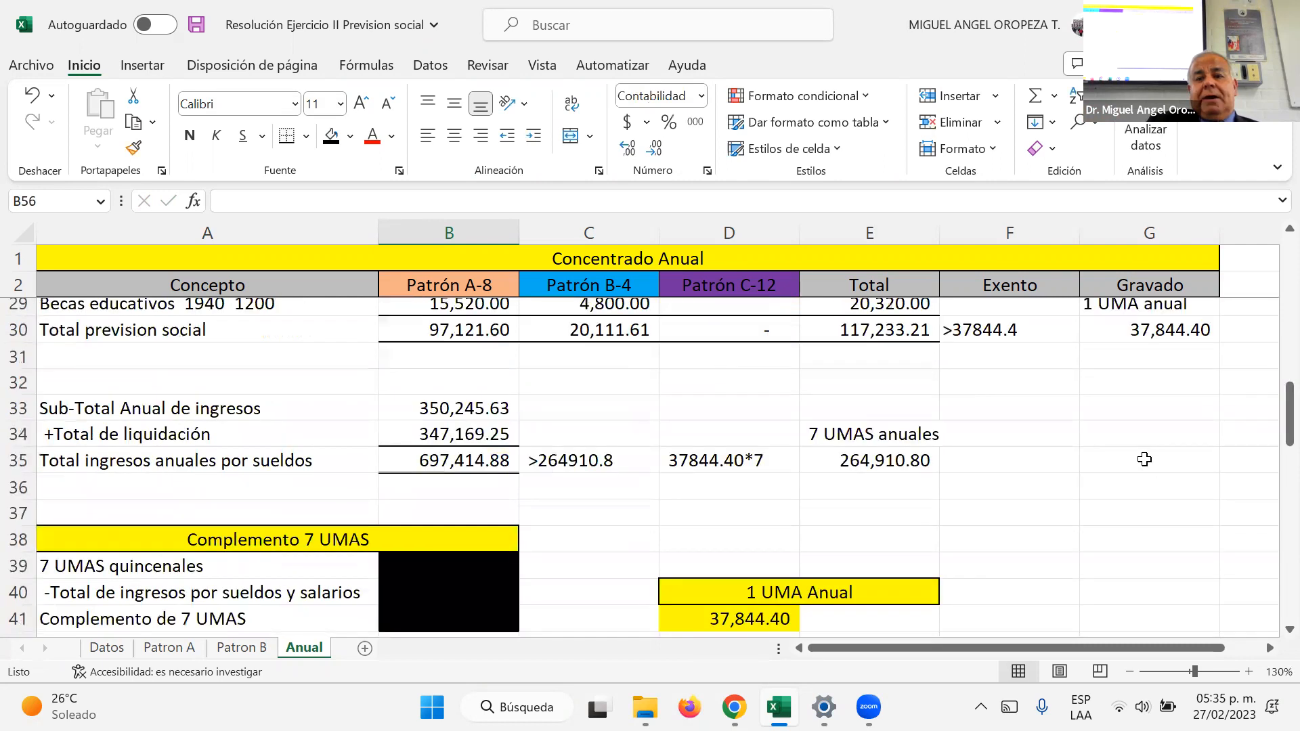
scroll(1151, 437, up, 3)
click(1177, 452)
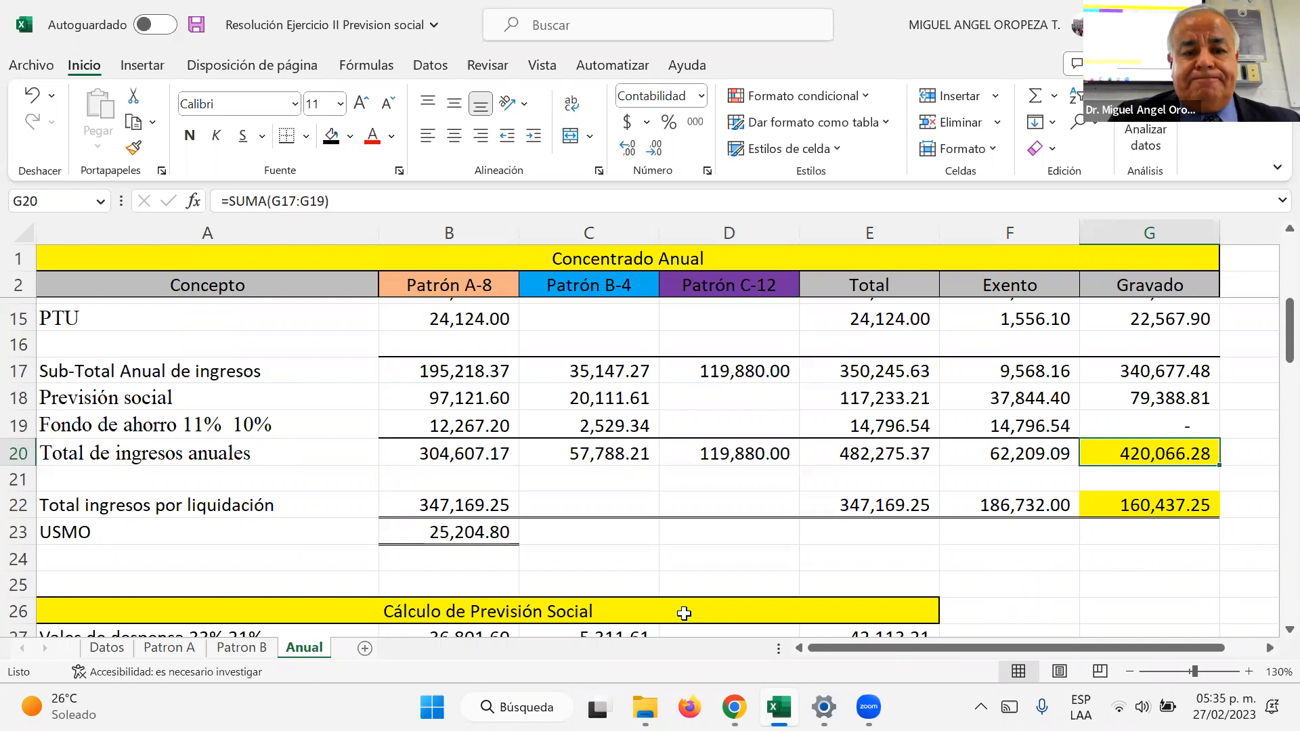
scroll(520, 529, down, 7)
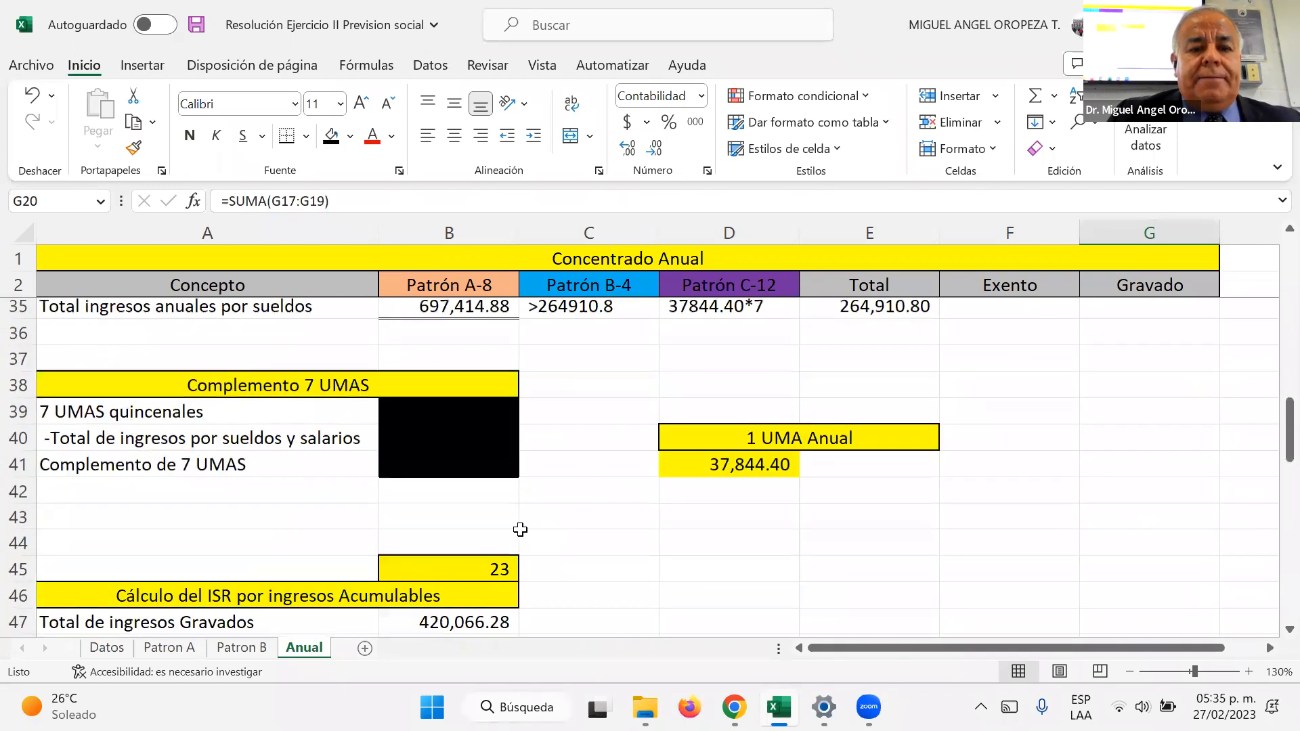
Step: Link the Subsidio para el empleo Acreditado in B56 to the total SUPE Acreditado in K120 of the Patron A sheet
scroll(520, 529, down, 5)
click(472, 472)
text(+)
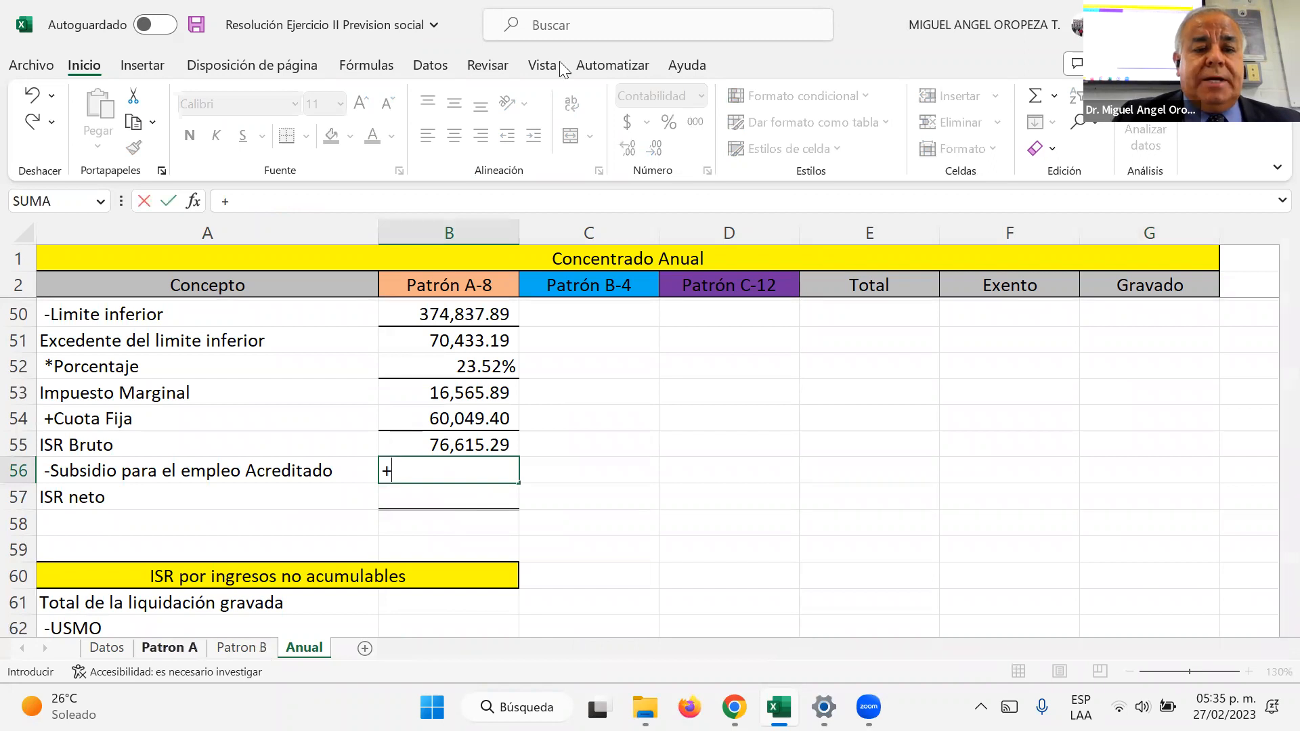
click(169, 648)
scroll(722, 384, down, 11)
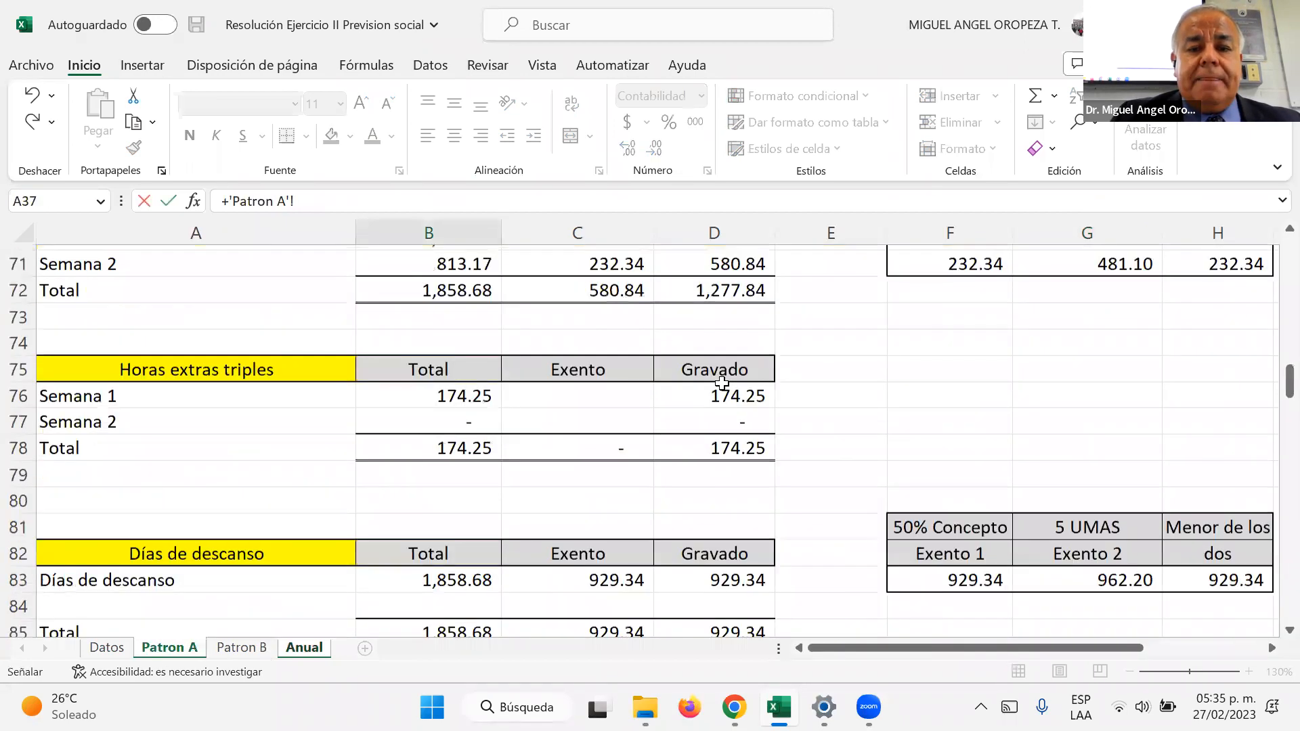
scroll(722, 383, down, 1)
scroll(720, 369, up, 4)
scroll(720, 369, down, 3)
scroll(723, 371, down, 9)
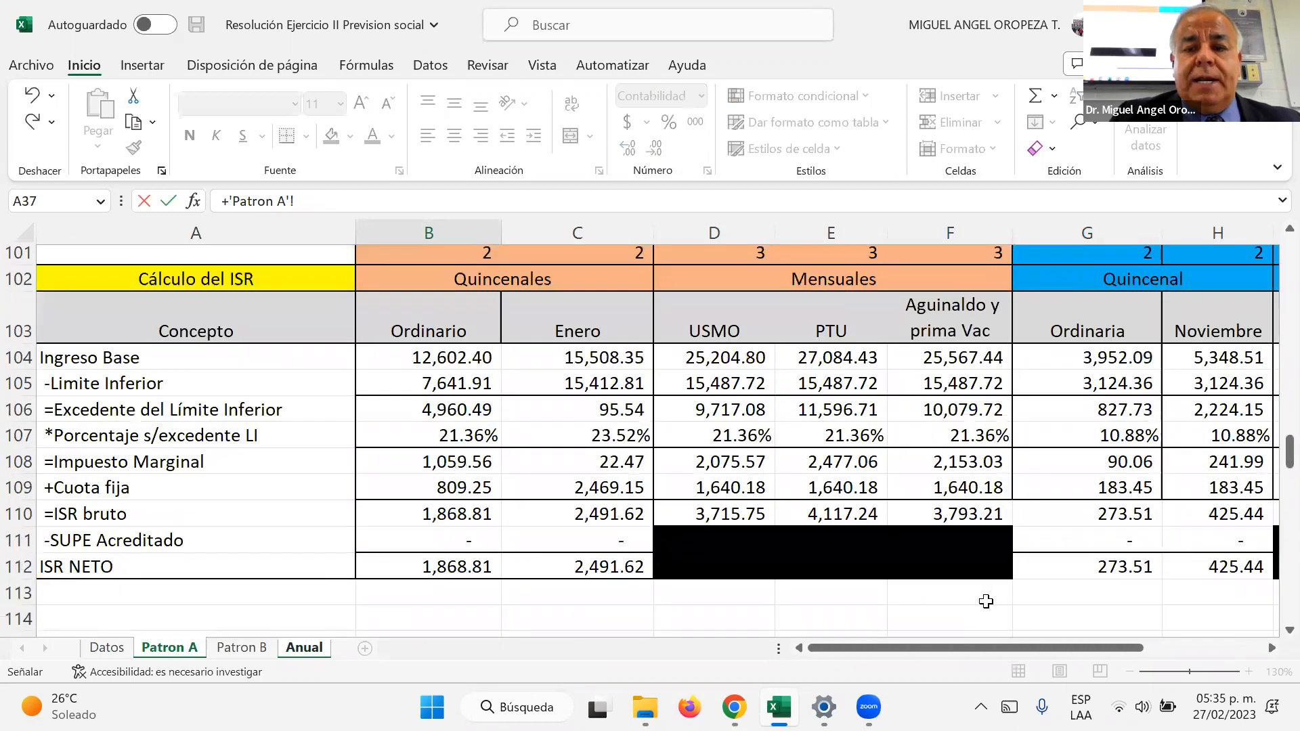
scroll(988, 596, down, 3)
click(1001, 576)
key(Right)
key(Right)
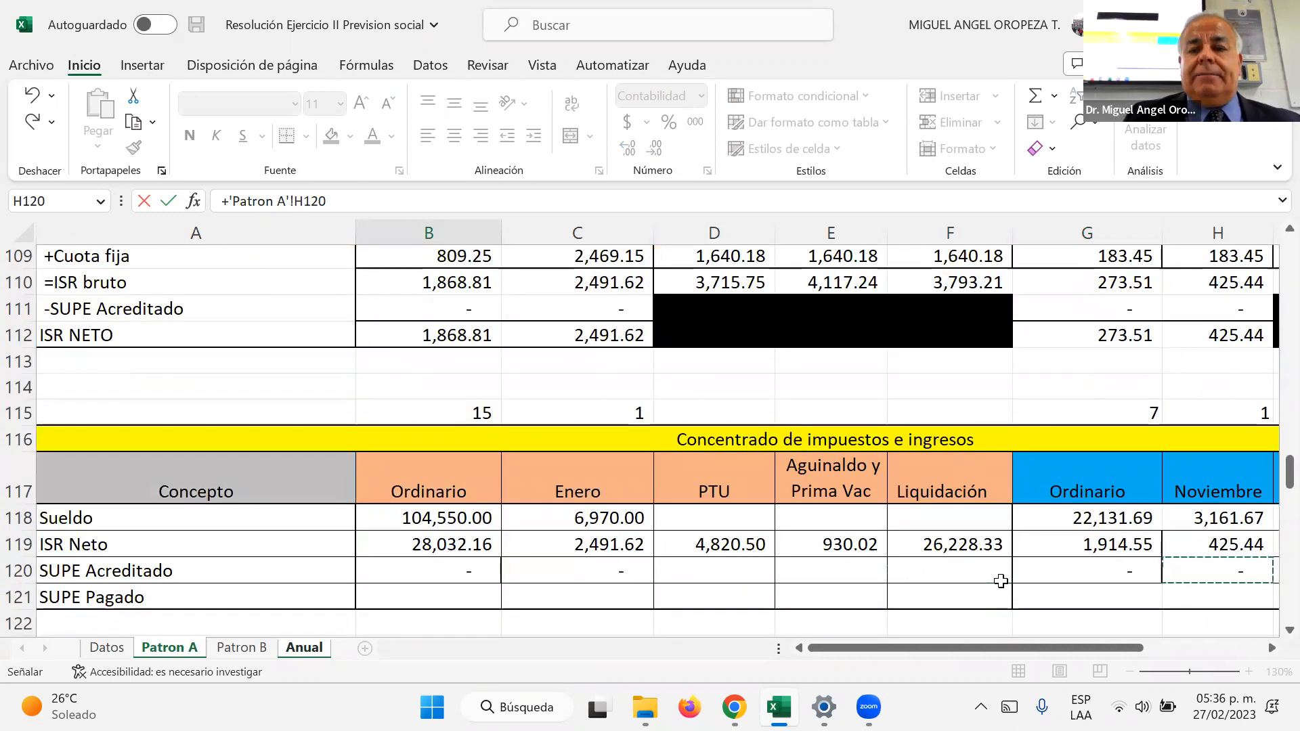
key(Right)
key(Right)
key(Right)
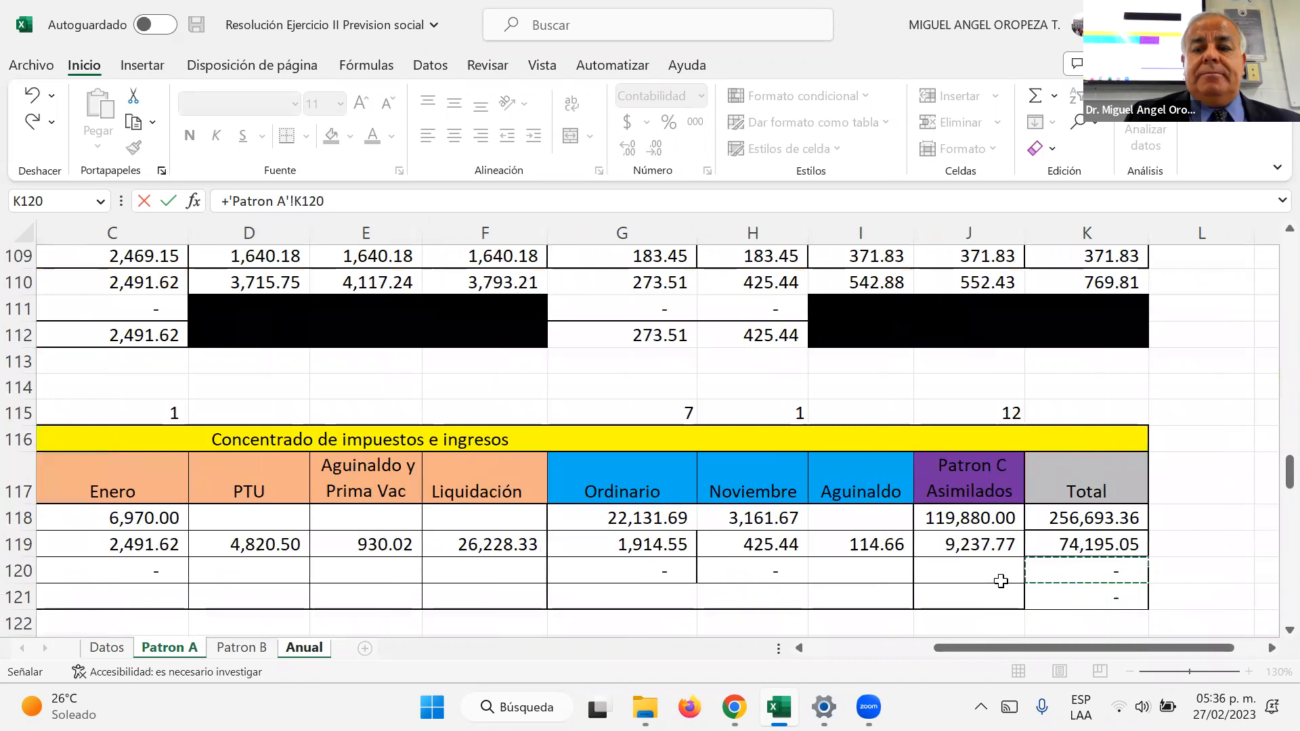
key(Return)
Step: Calculate the ISR neto in B57 as B55-B56
text(+)
key(Up)
key(Up)
text(-)
key(Up)
key(Return)
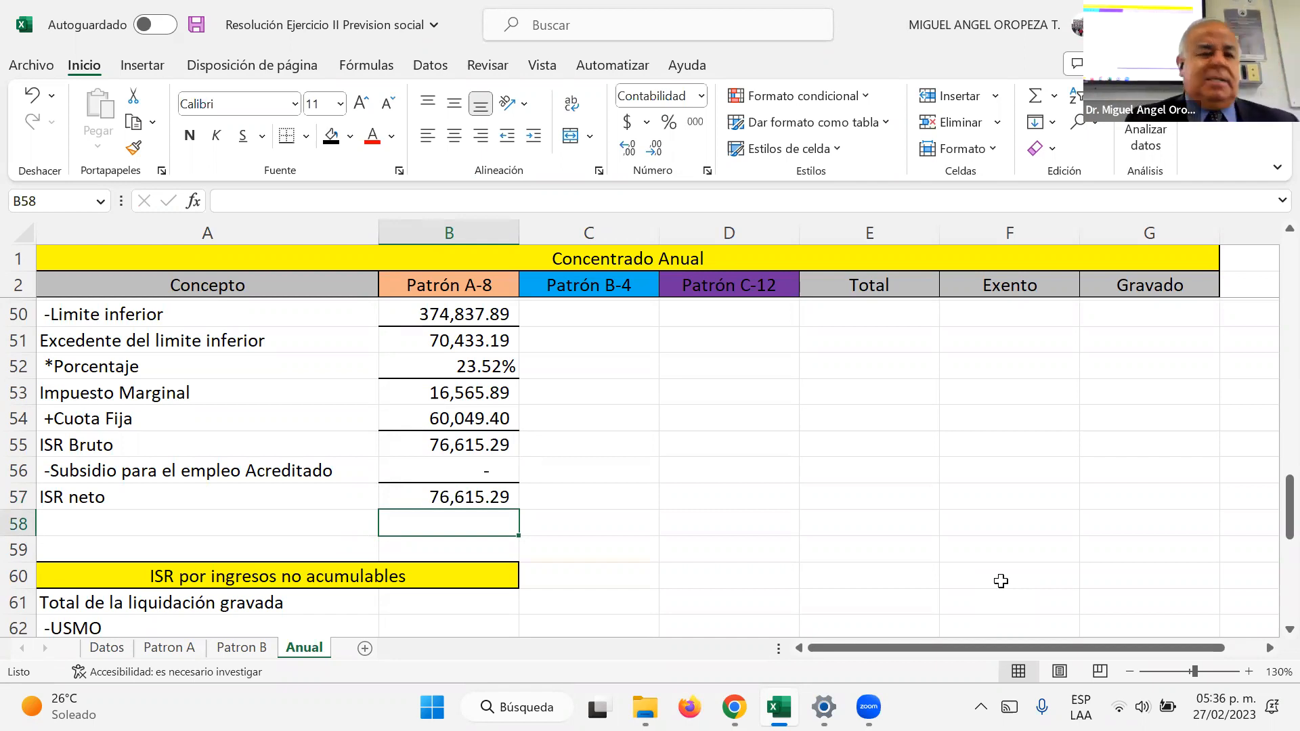
Step: Link the Total de la liquidación gravada in B61 to the Gravado amount of Total ingresos por liquidación in G22
key(Down)
key(Down)
key(Down)
key(Down)
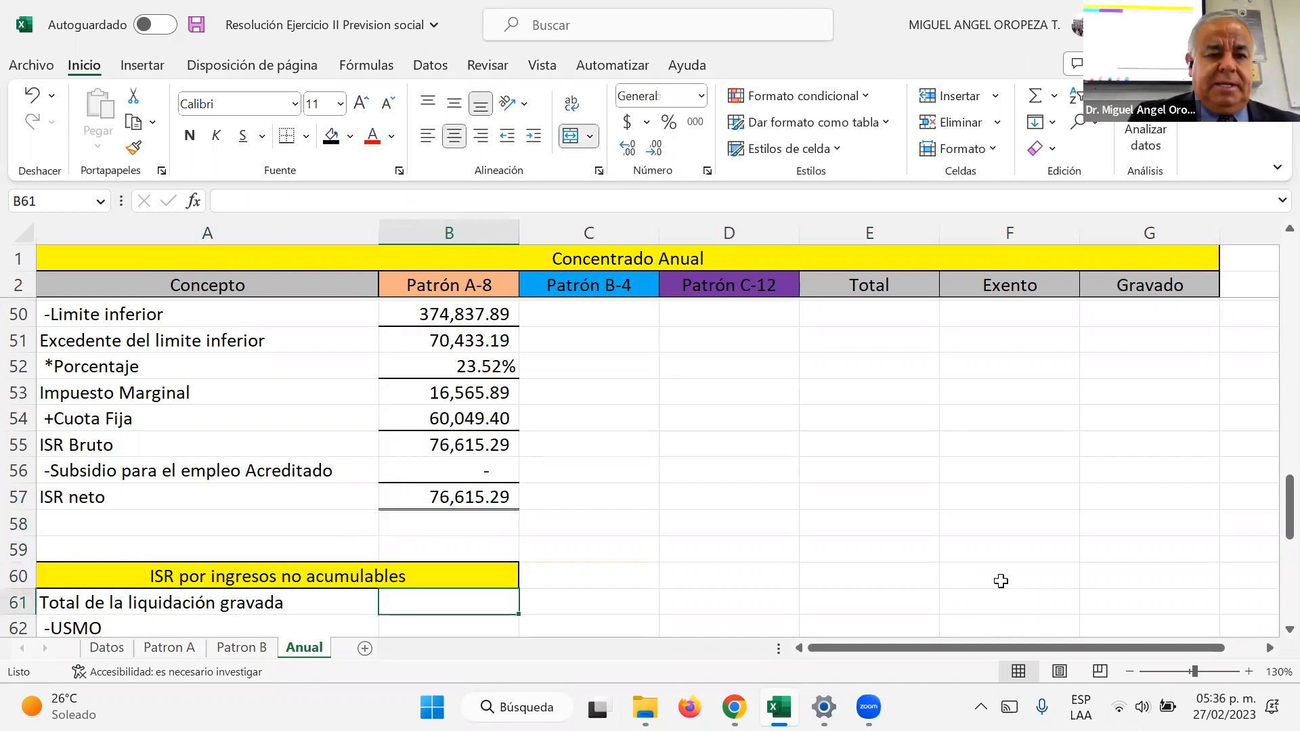
key(Up)
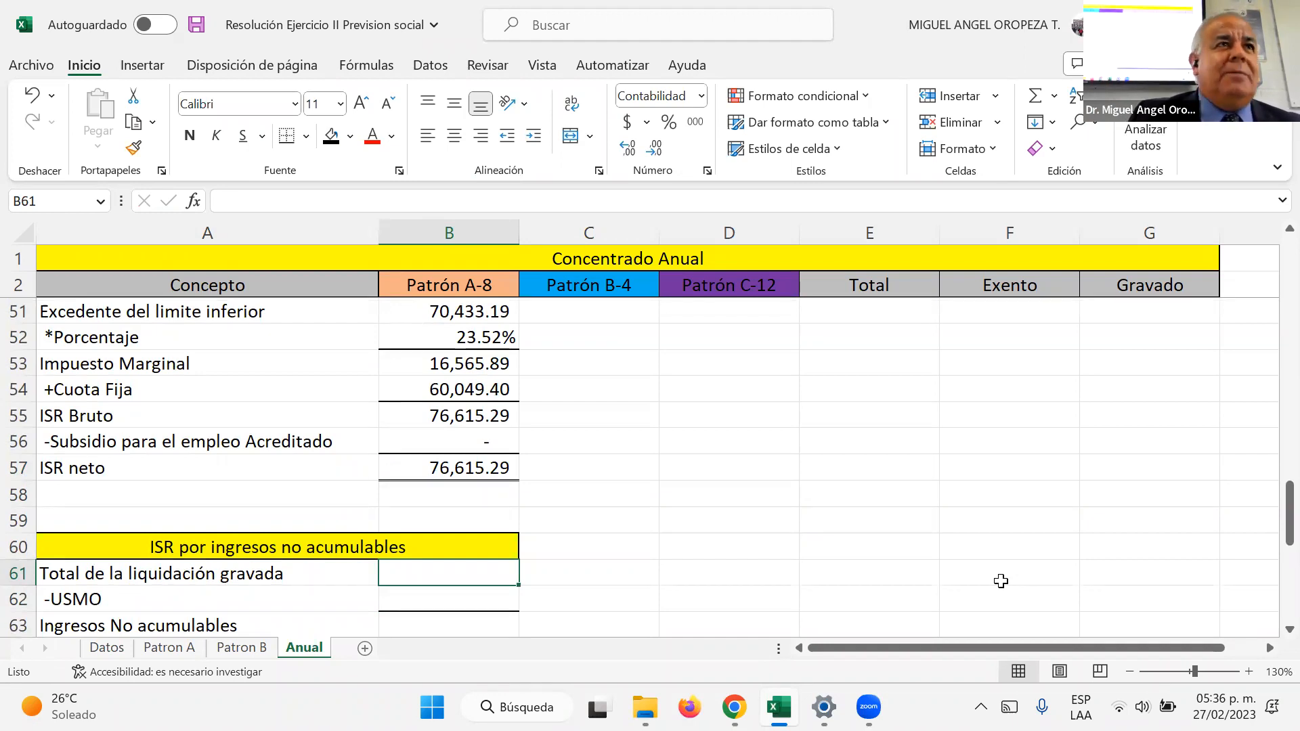
text(+)
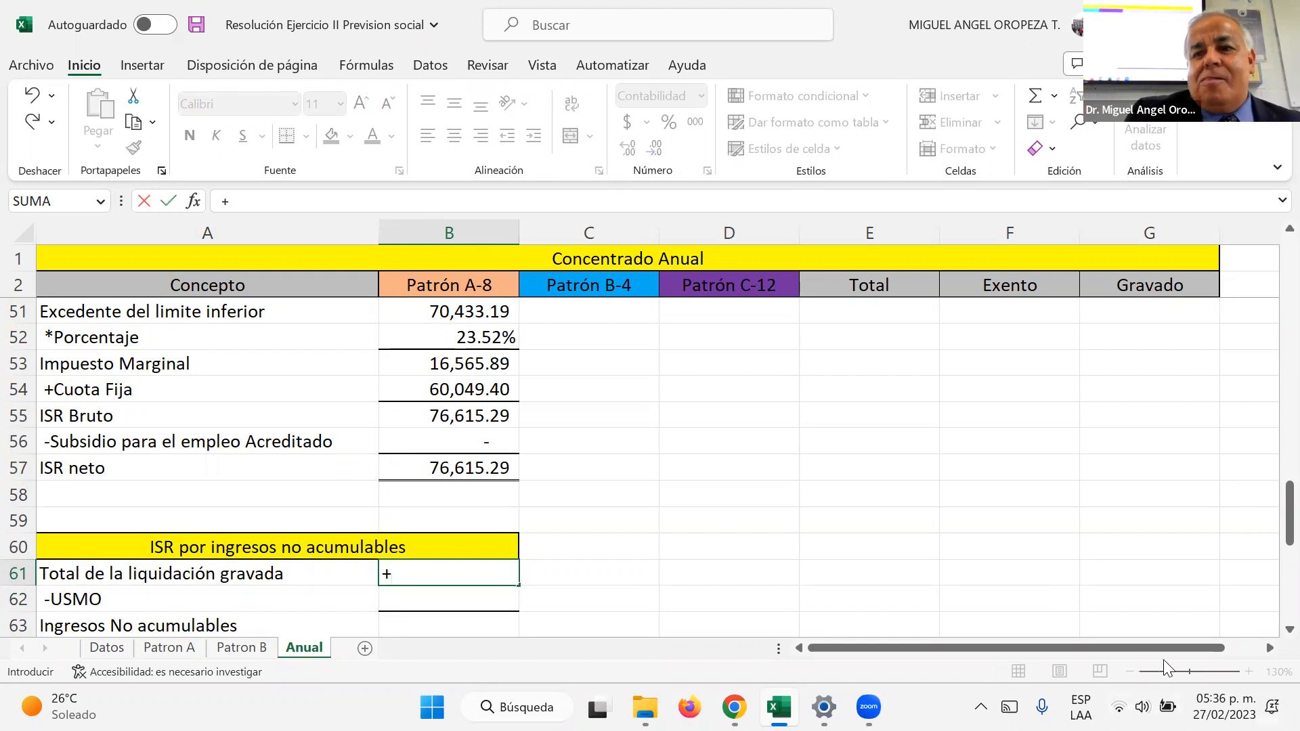
scroll(1103, 587, up, 7)
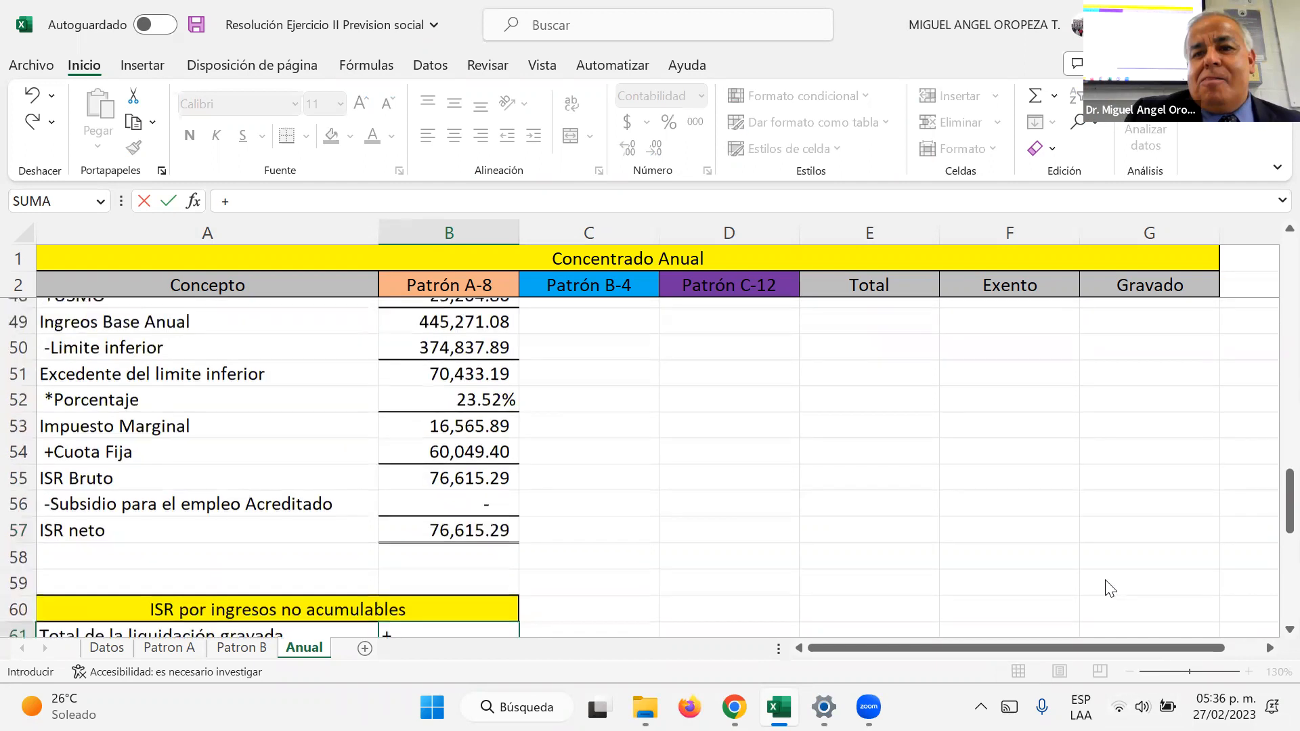
scroll(1105, 584, up, 5)
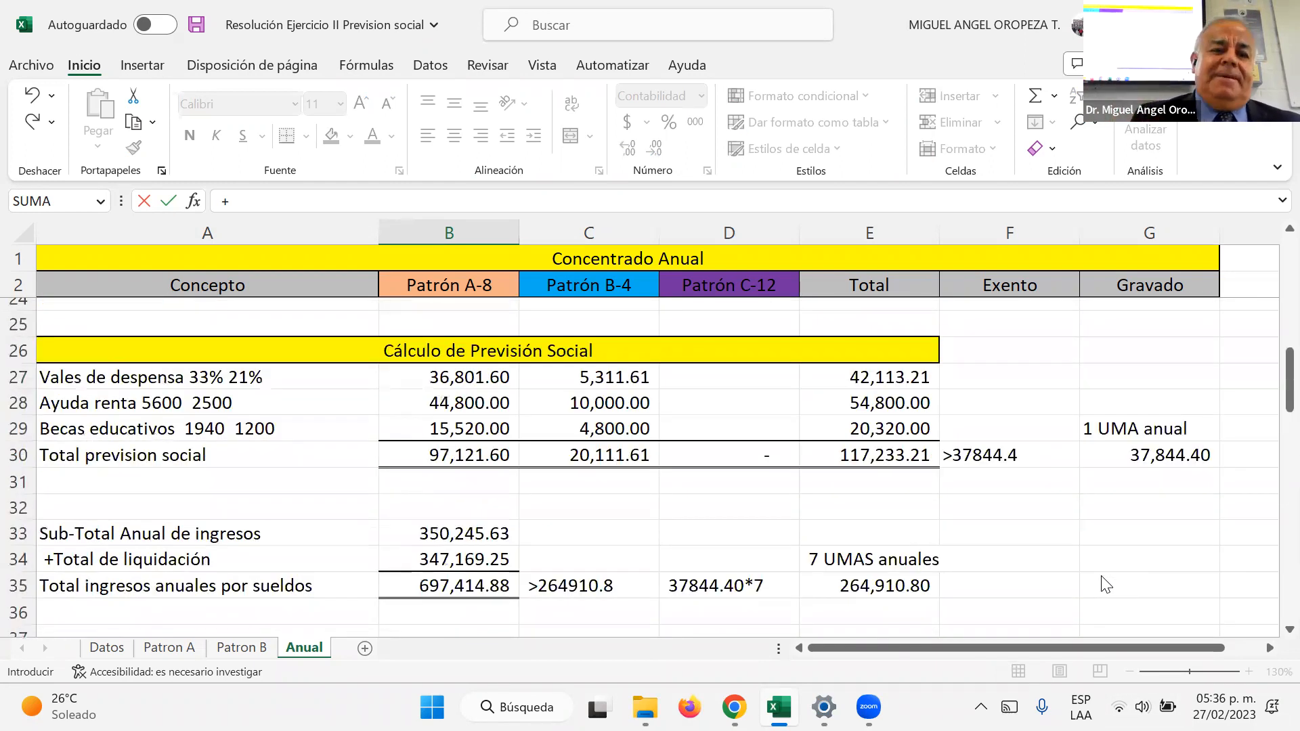
click(1145, 554)
key(Return)
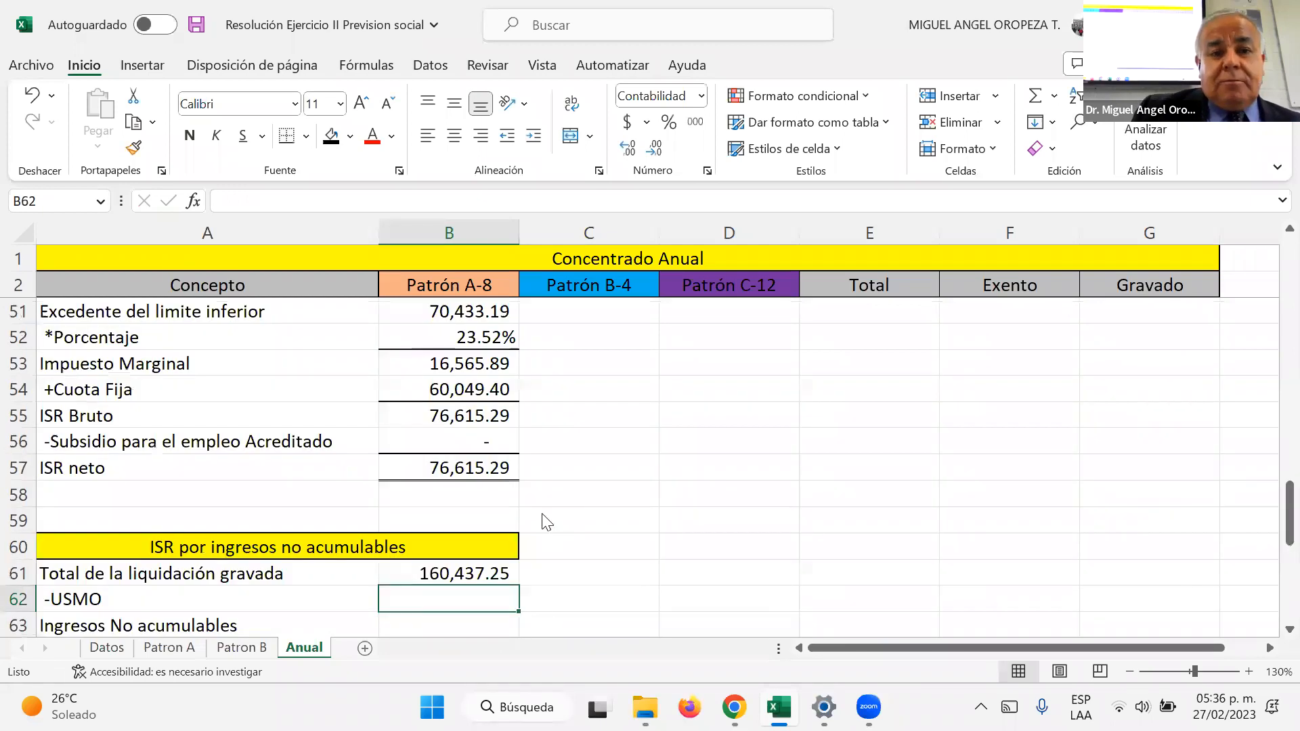
Step: Link the USMO to subtract in B62 to the USMO amount in B48
text(+)
scroll(469, 396, up, 2)
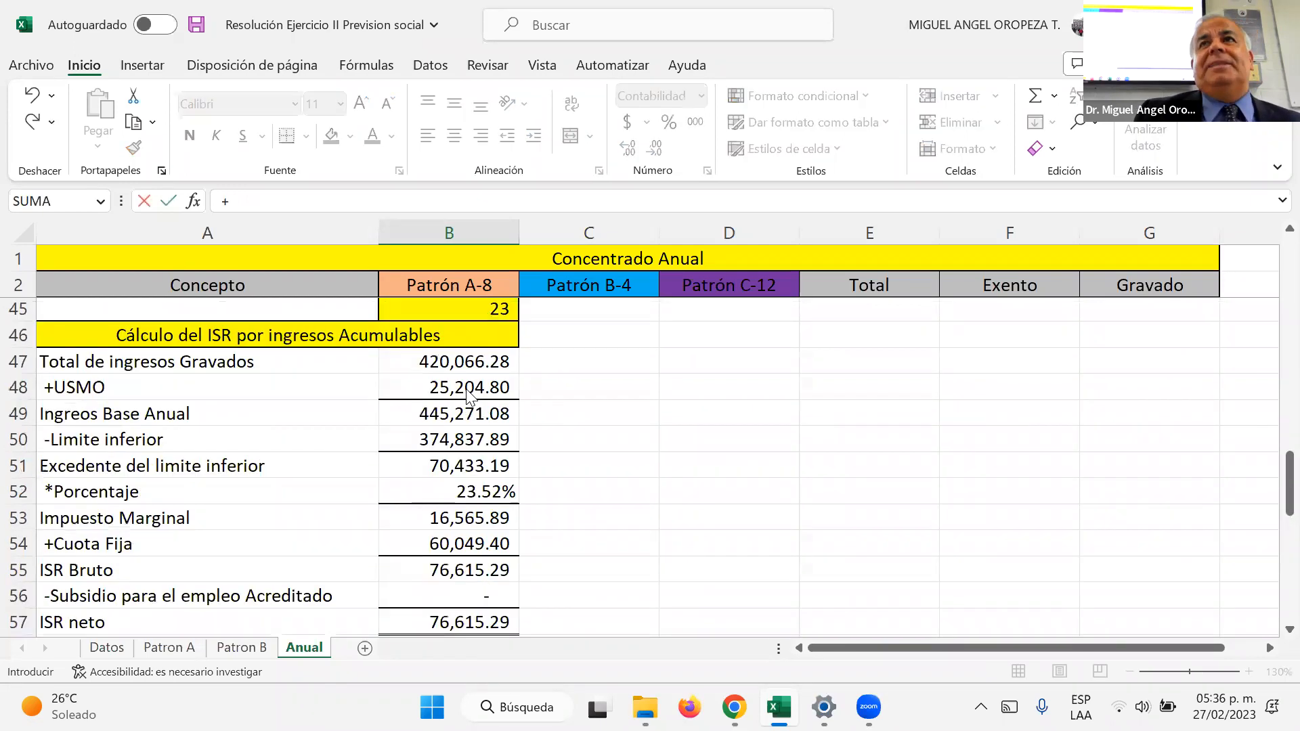
click(470, 396)
key(Return)
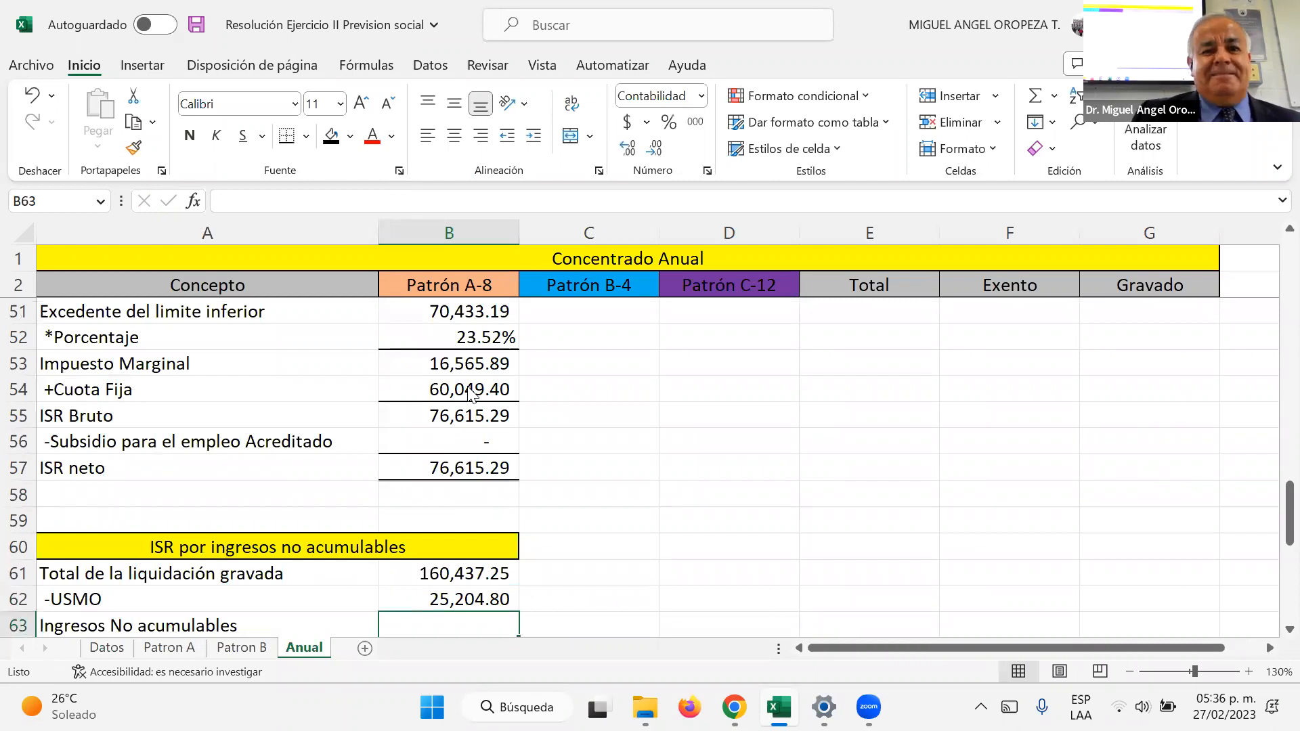
Step: Calculate the Ingresos No acumulables in B63 as B61-B62
scroll(469, 393, down, 1)
text(+)
key(Up)
key(Up)
text(-)
key(Up)
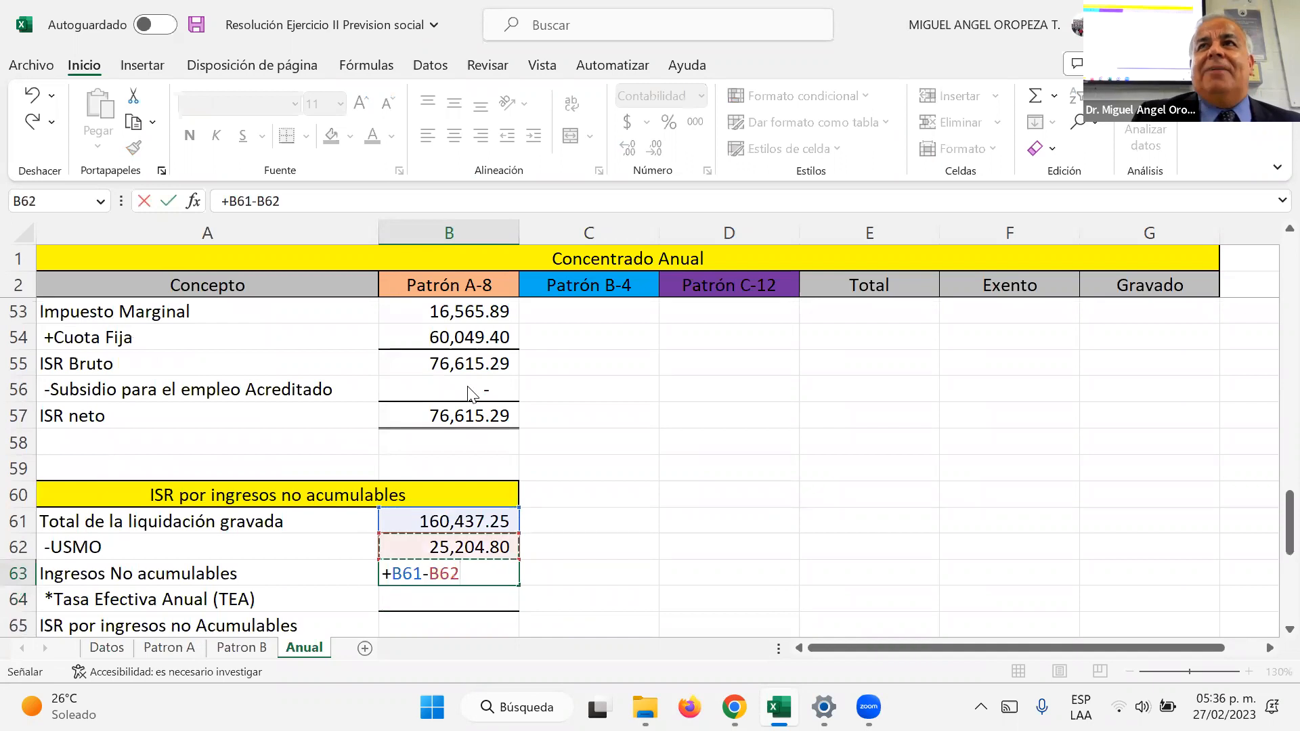
key(Return)
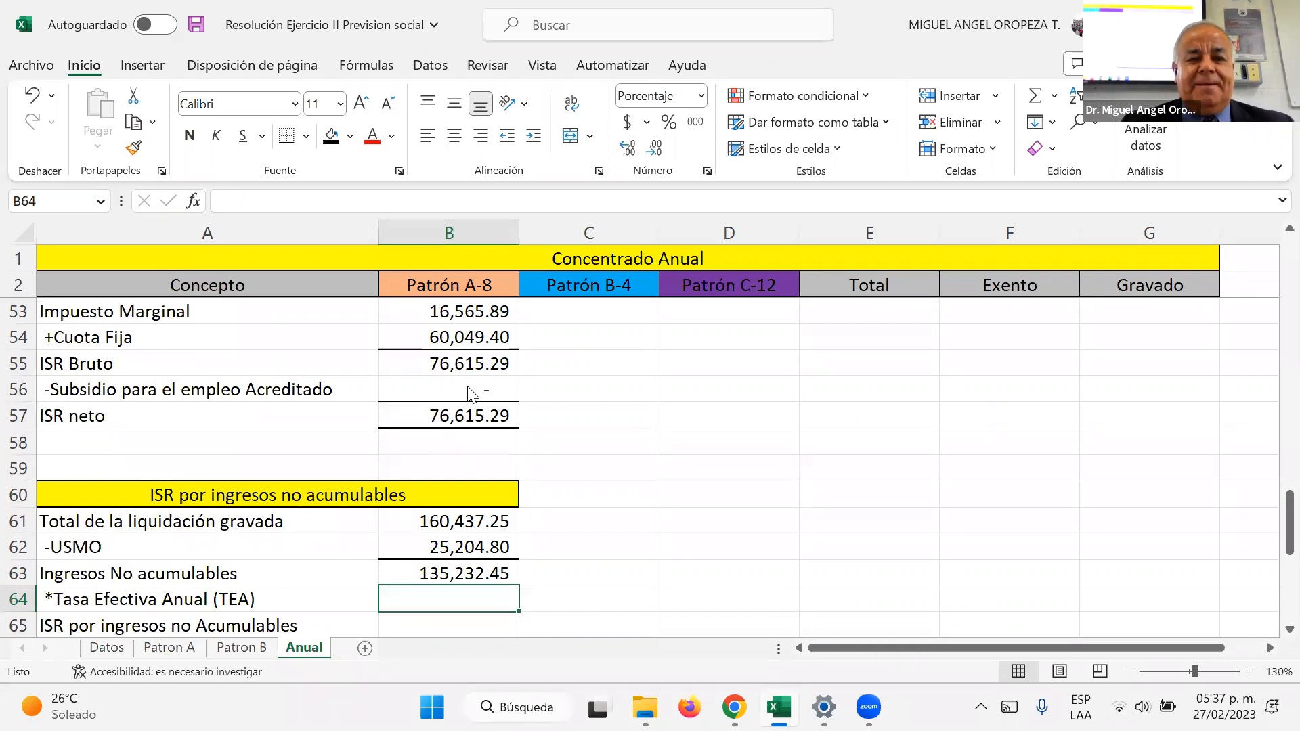
Step: Calculate the ISR por ingresos no Acumulables in B65 as B63*B64
scroll(472, 393, down, 1)
key(Down)
text(+)
key(Up)
key(Up)
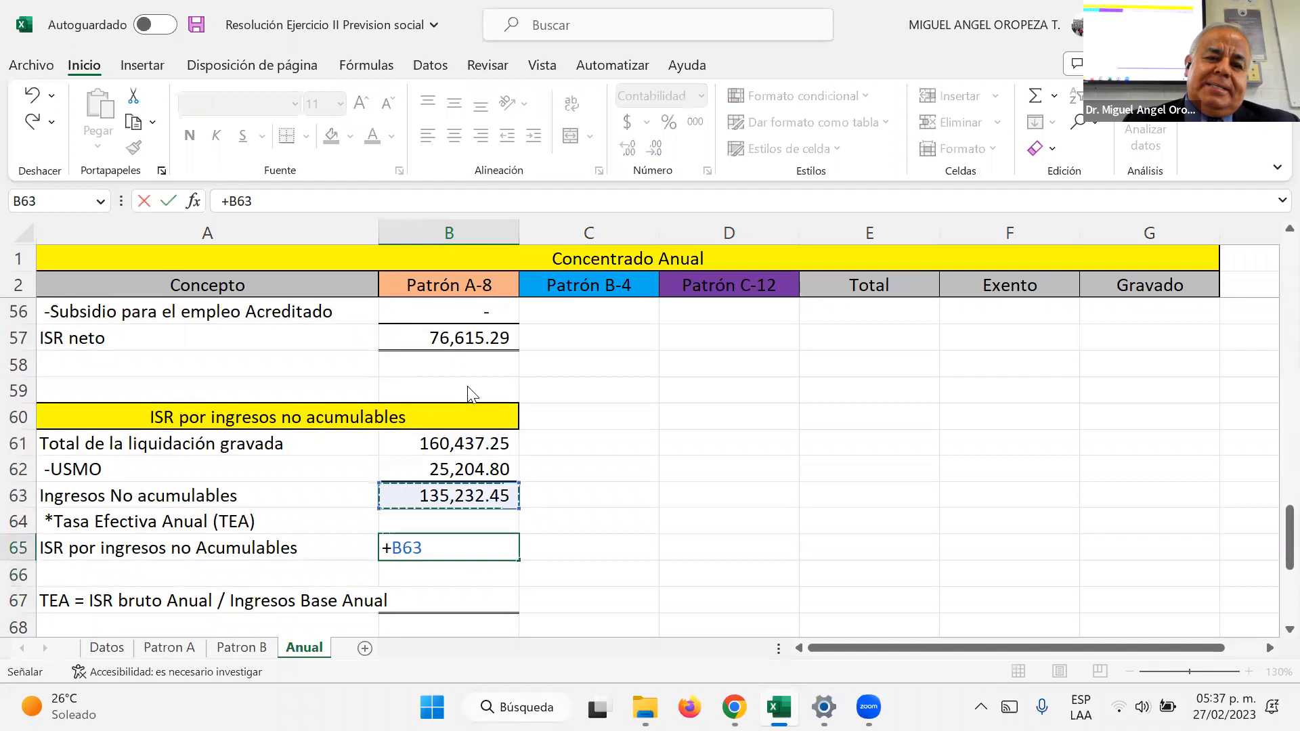
text(*)
key(Up)
key(Return)
Step: Calculate the TEA in B67 by dividing ISR Bruto B55 by the annual base income B49, truncated to 4 decimals with TRUNCAR
key(Down)
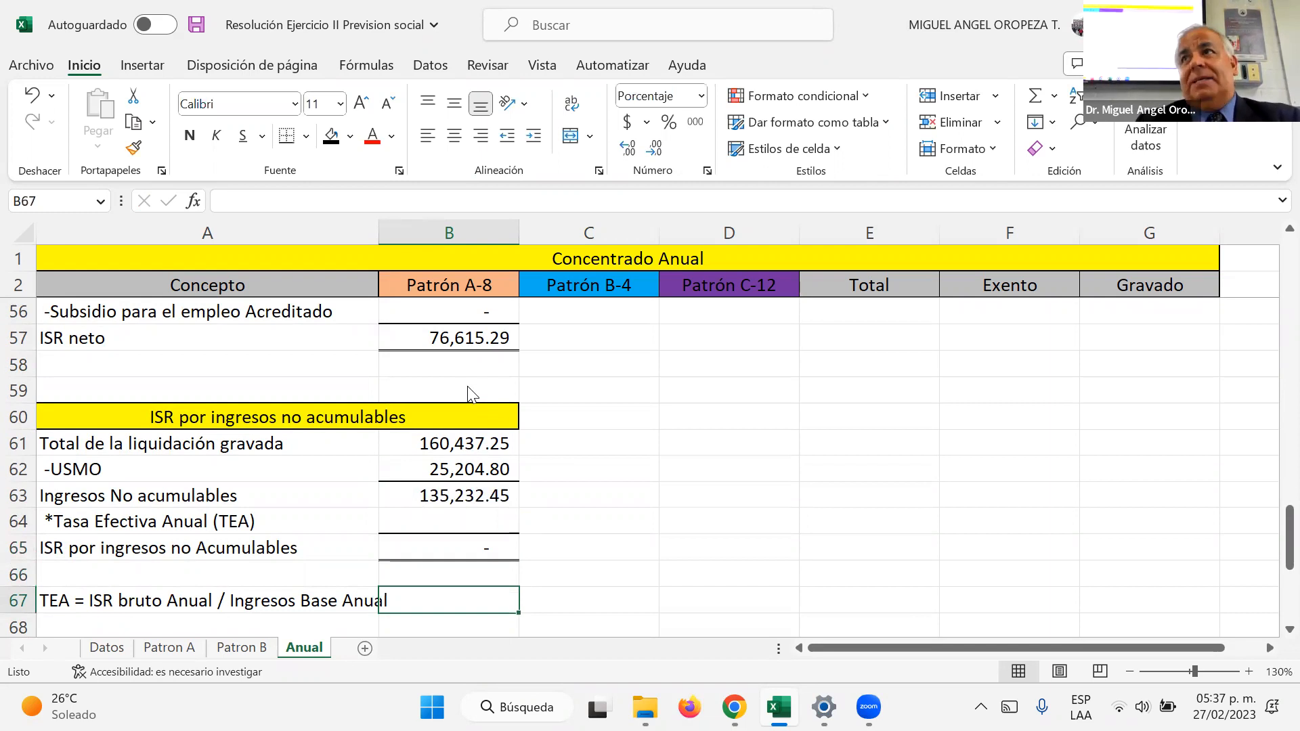
scroll(472, 393, down, 1)
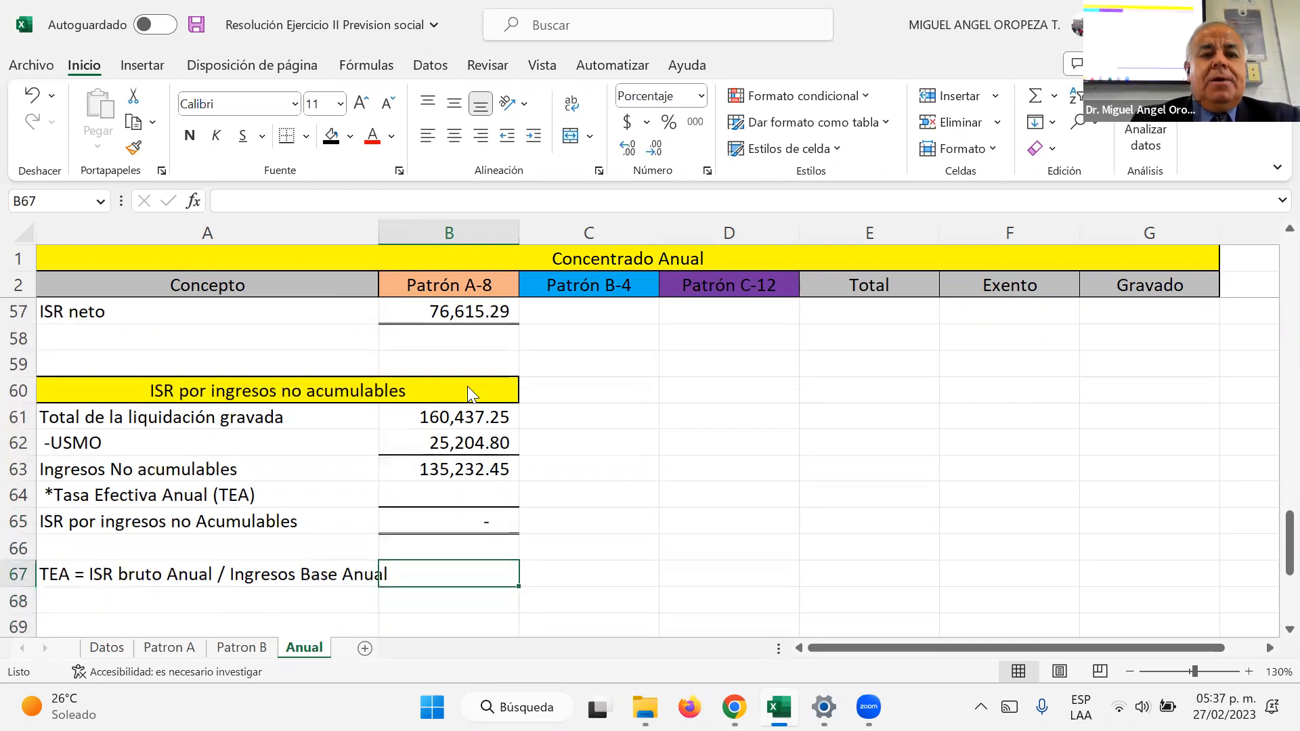
text(=tr)
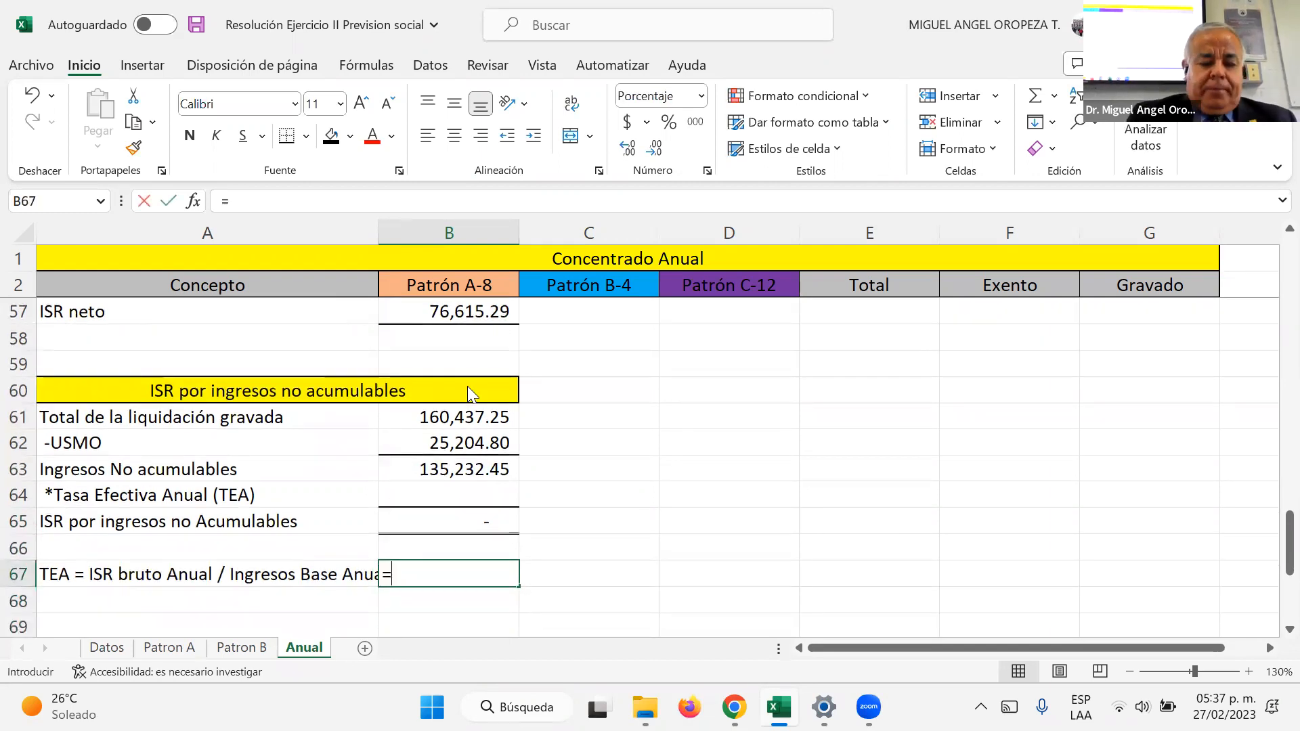
key(Down)
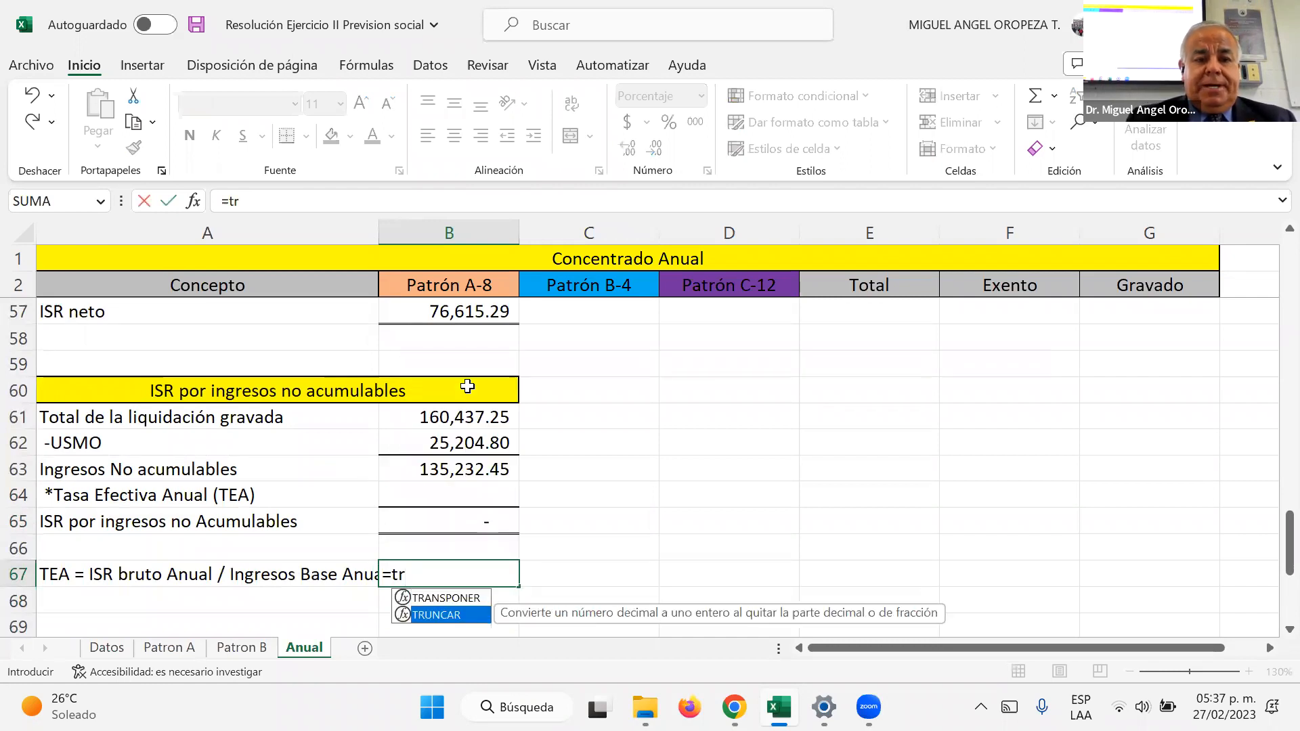
key(Tab)
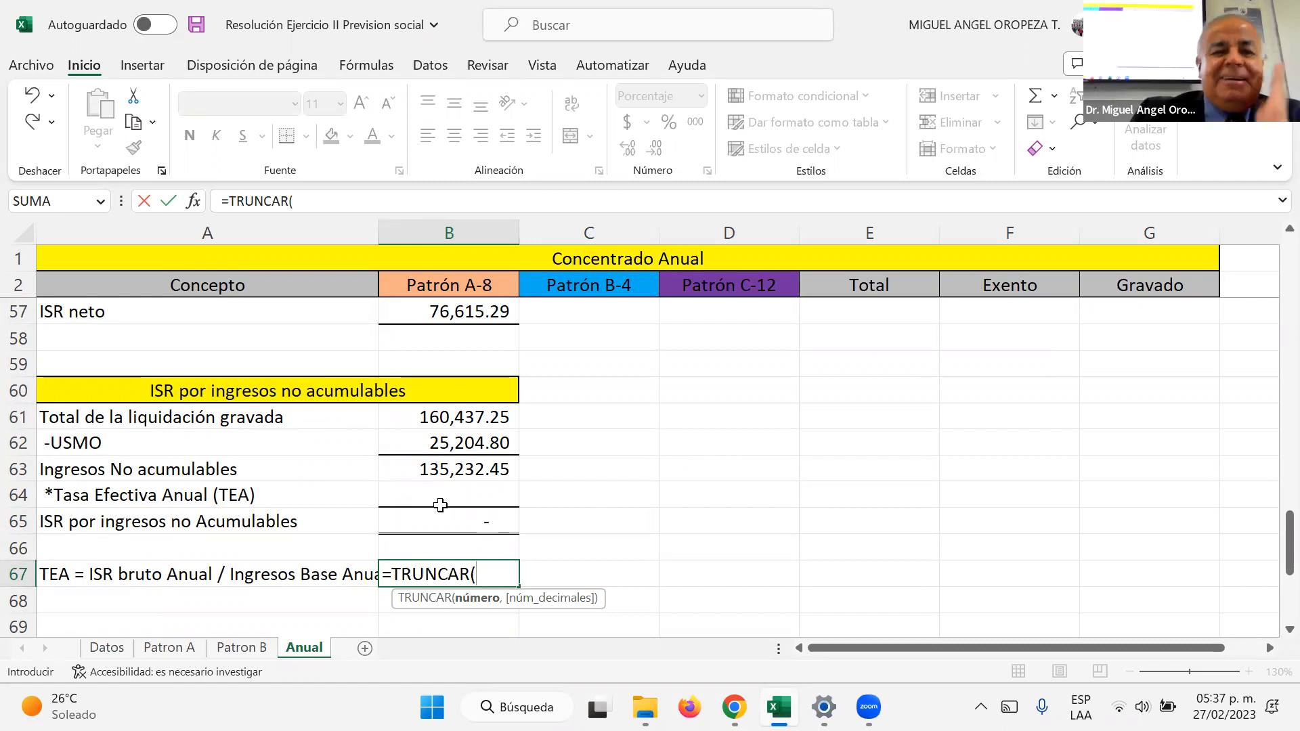
scroll(460, 463, up, 4)
scroll(460, 463, up, 7)
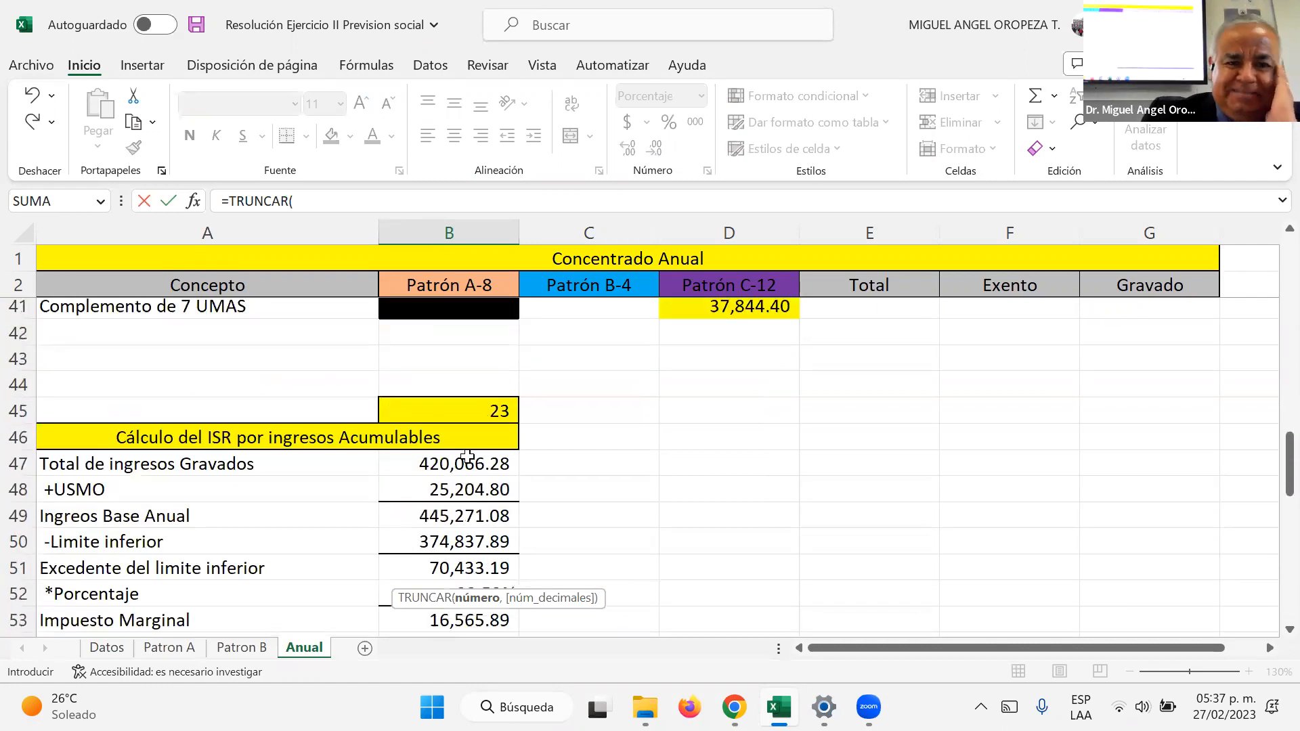
scroll(442, 472, down, 8)
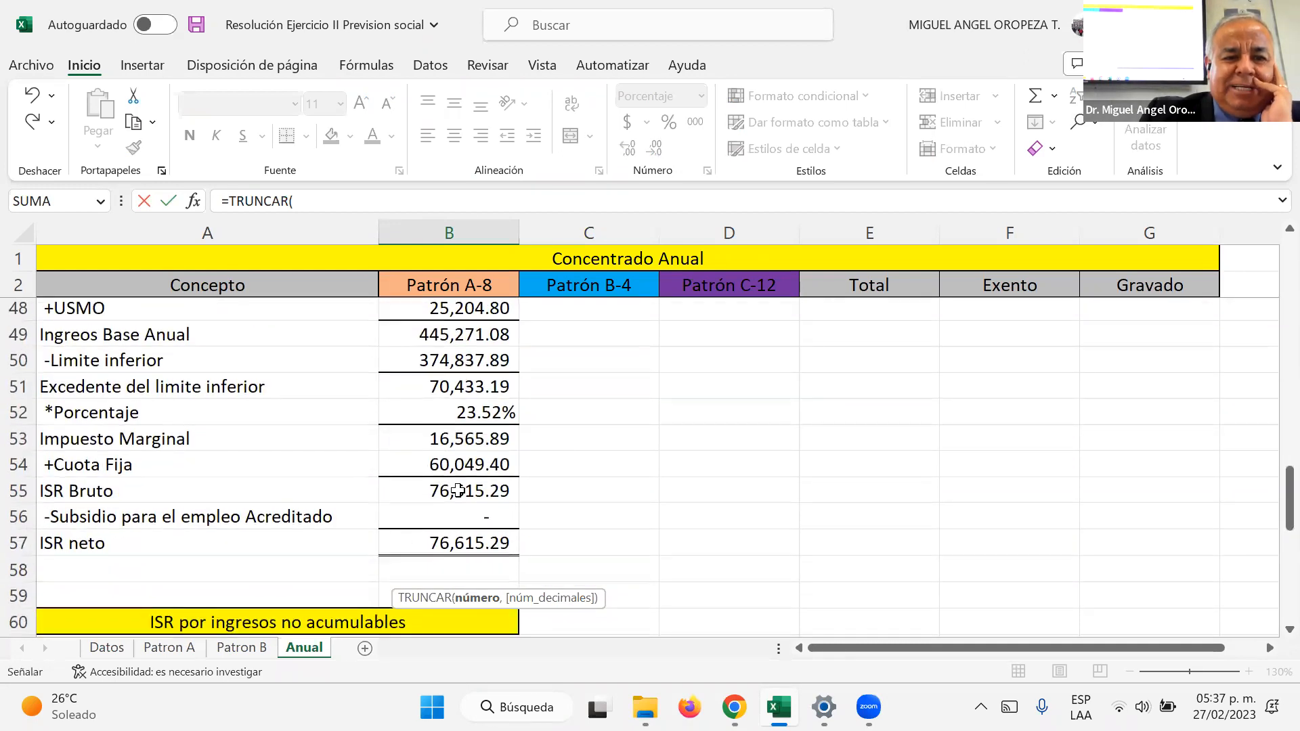
click(460, 491)
text(/)
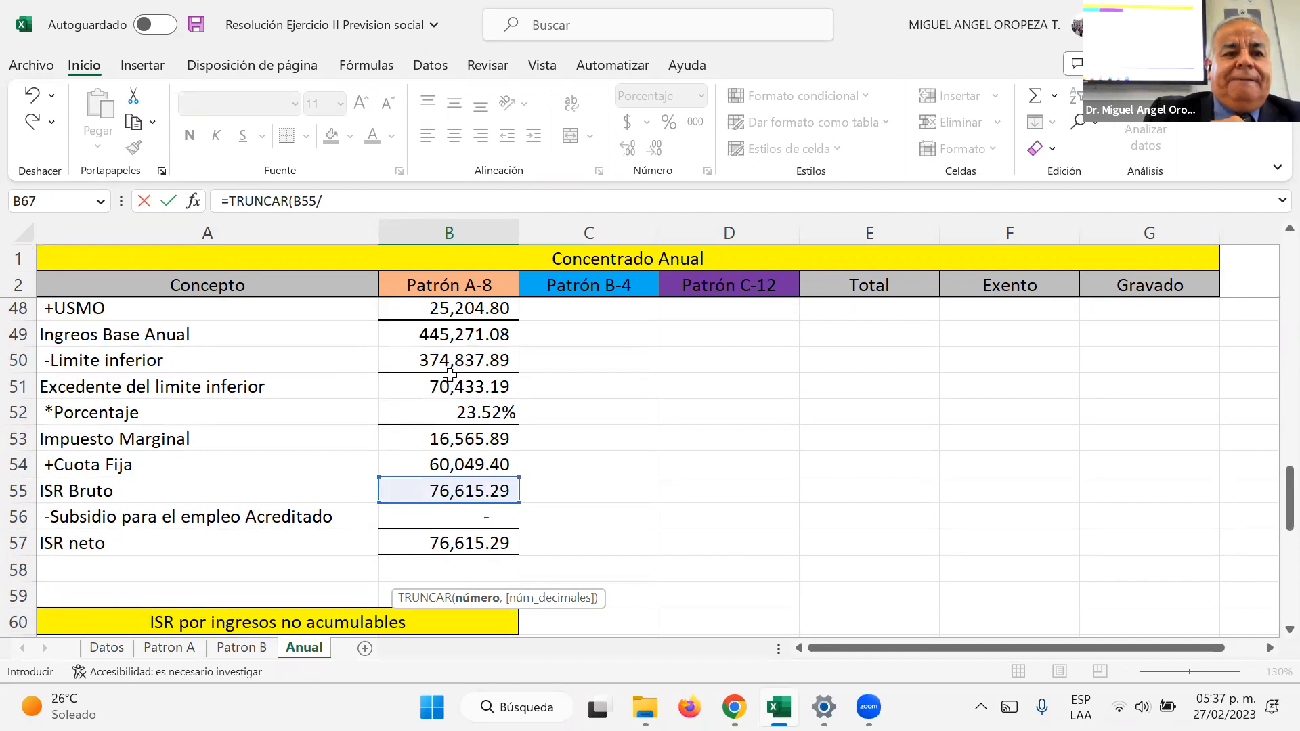
click(453, 334)
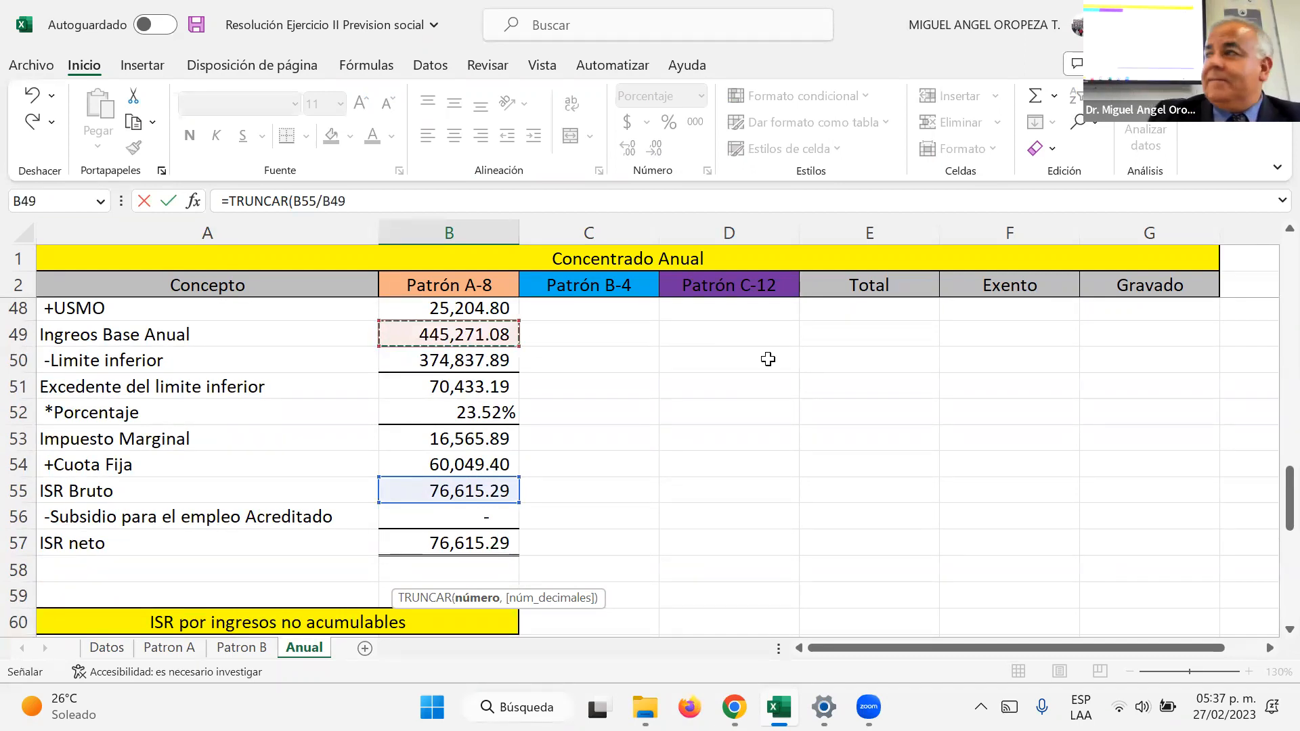
text(,4)
key(Return)
Step: Link the Tasa Efectiva Anual in B64 to the rate calculated in B67
key(Up)
key(Up)
key(Up)
key(Up)
text(+)
key(Down)
key(Down)
key(Down)
key(Return)
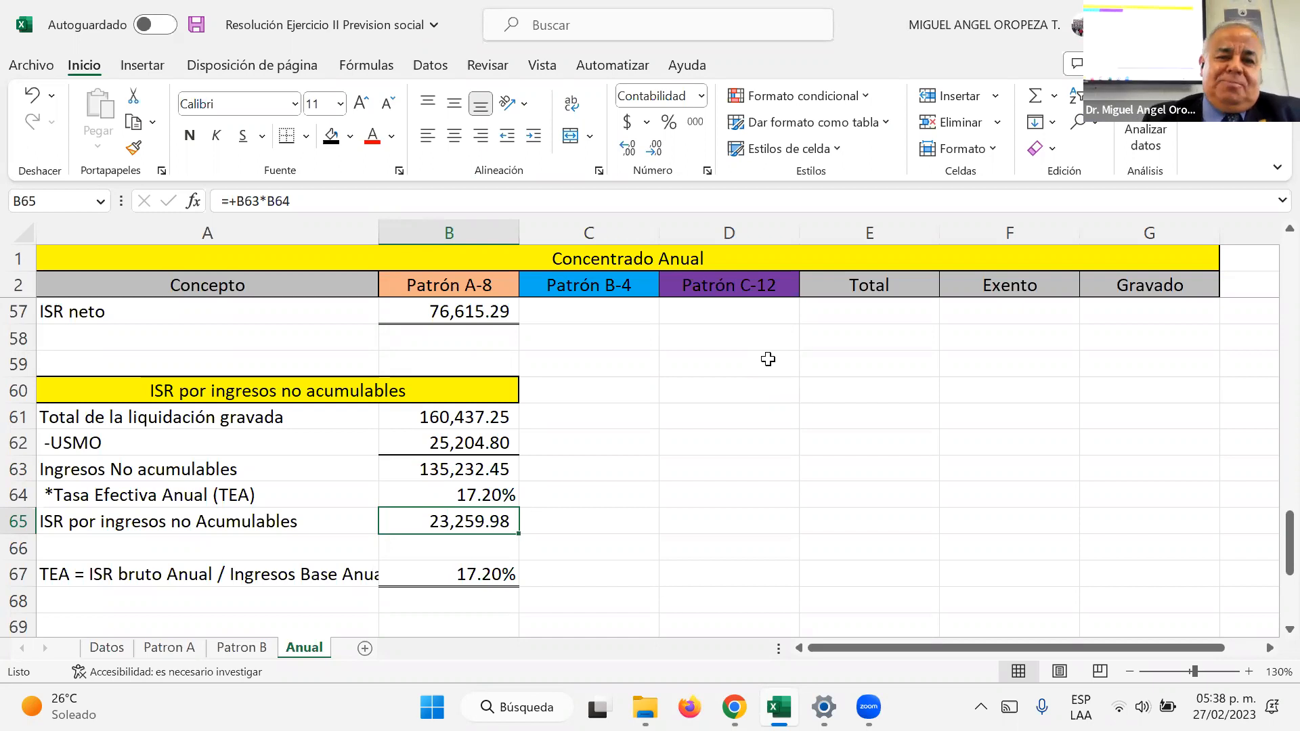
Step: Link the ISR por ingresos Acumulables in B71 of the Liquidación Anual to the ISR neto in B57
key(Down)
key(Down)
key(Down)
key(Down)
key(Down)
key(Down)
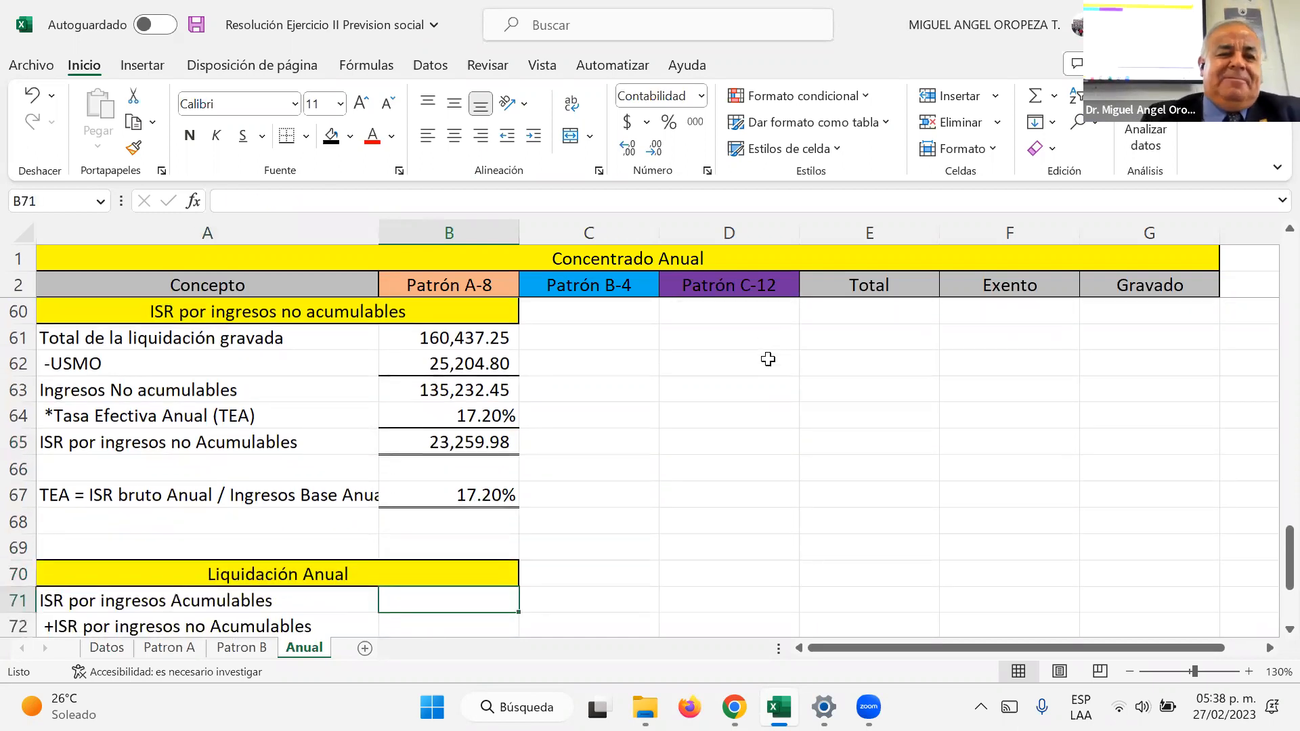
text(+)
scroll(420, 441, up, 3)
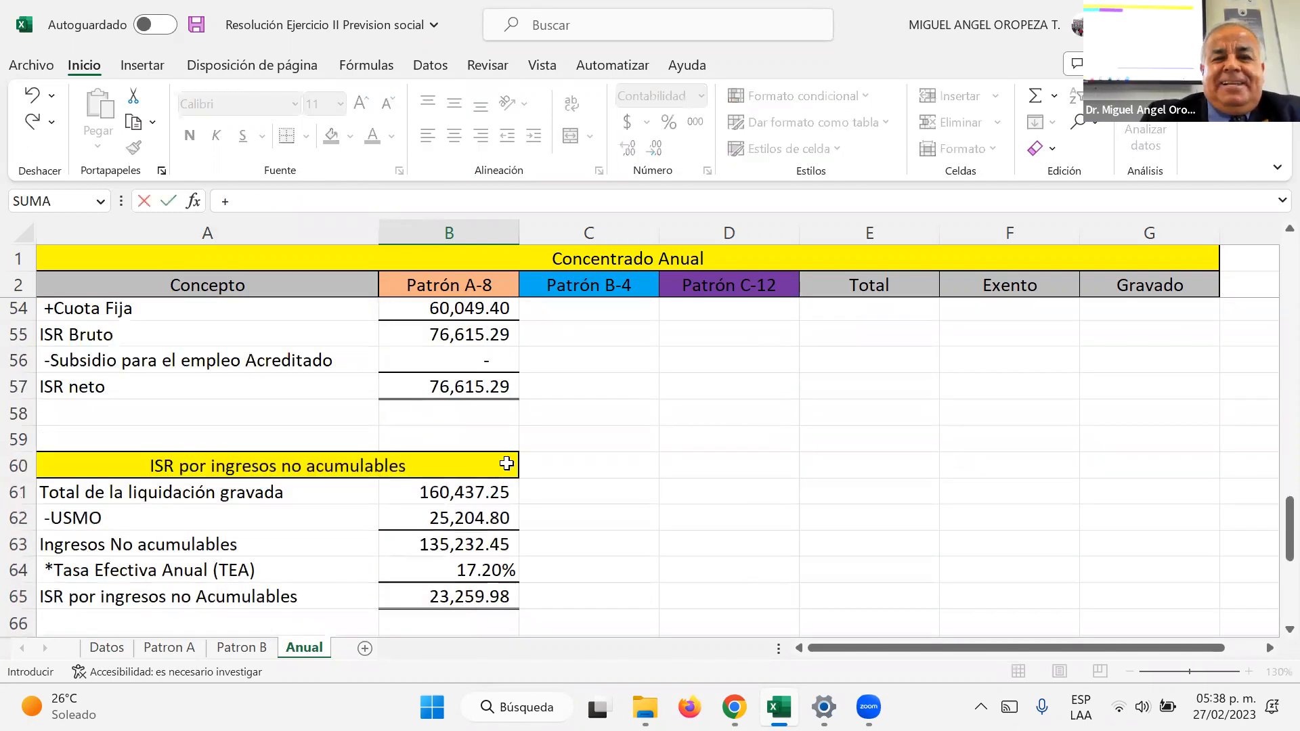
click(461, 464)
key(Return)
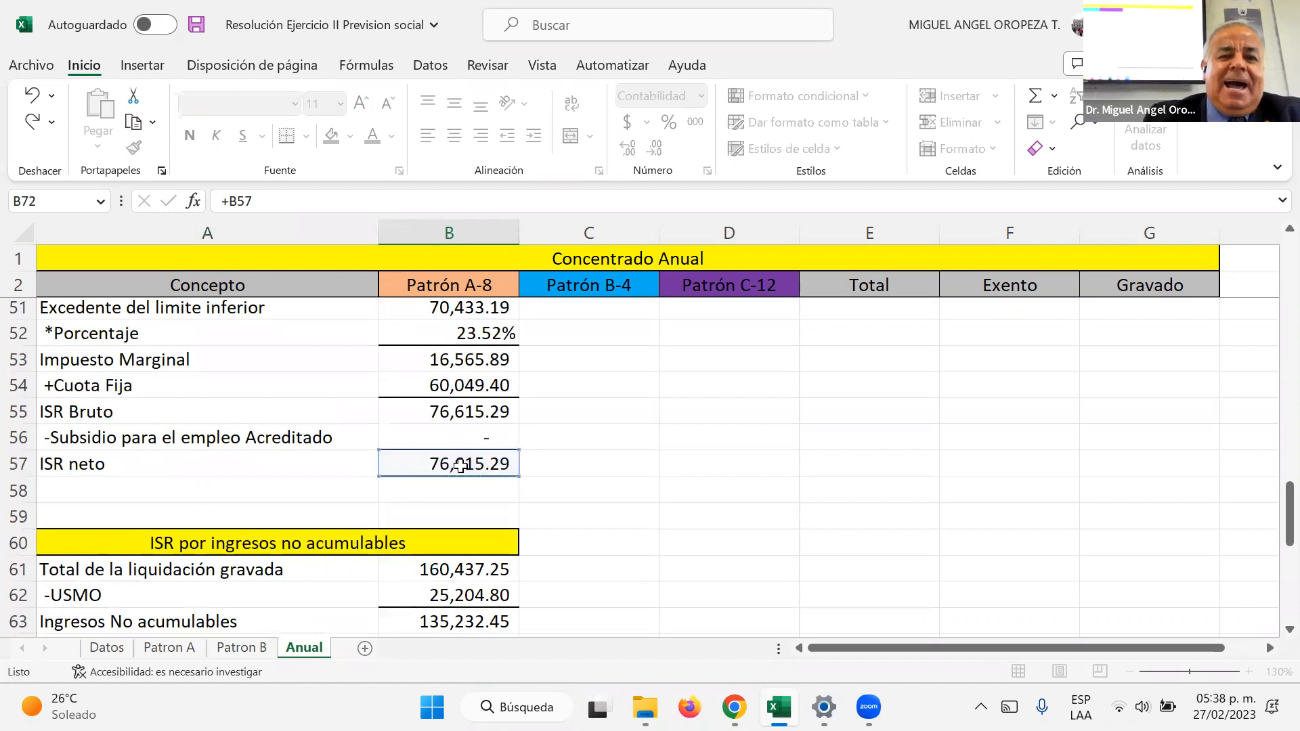
Step: Link the ISR por ingresos no Acumulables in B72 to its calculated amount in B65
text(+)
key(Up)
key(Up)
key(Up)
key(Up)
Step: Calculate the ISR Anual in B73 as B71+B72
key(Up)
key(Up)
key(Up)
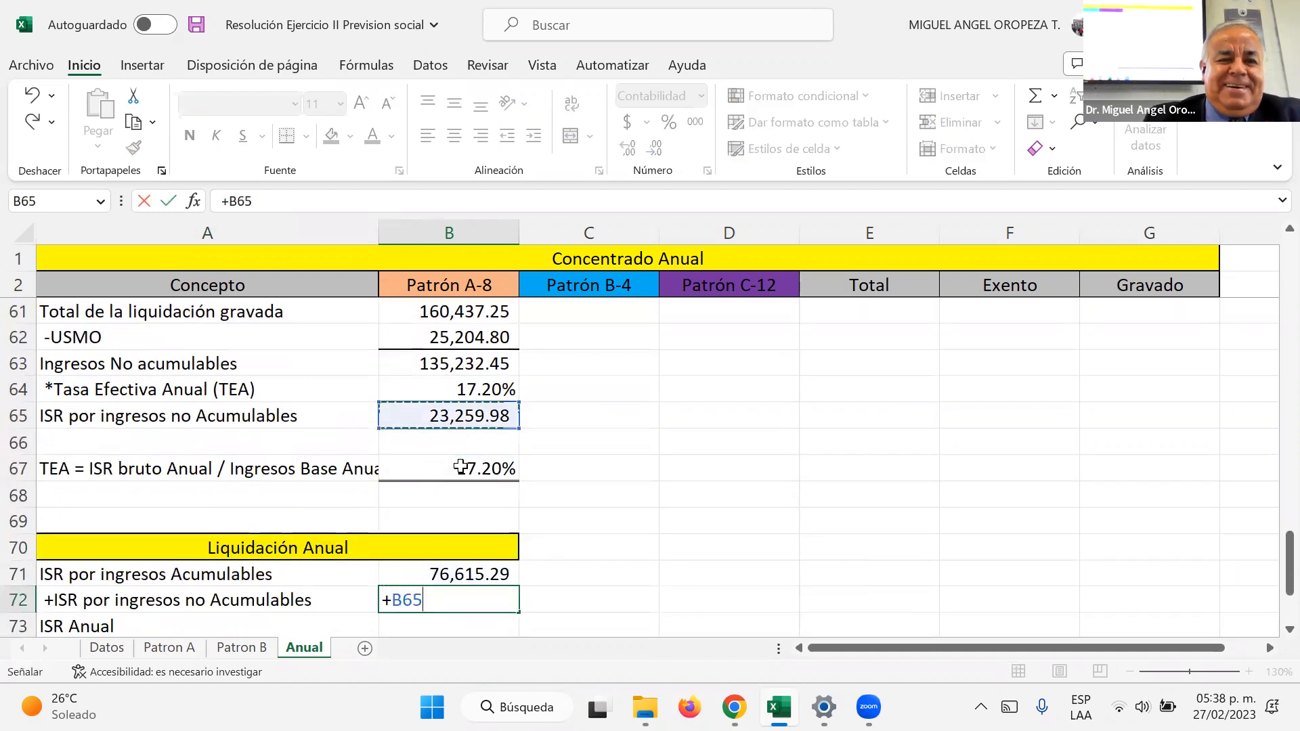
key(Return)
text(+)
key(Up)
key(Up)
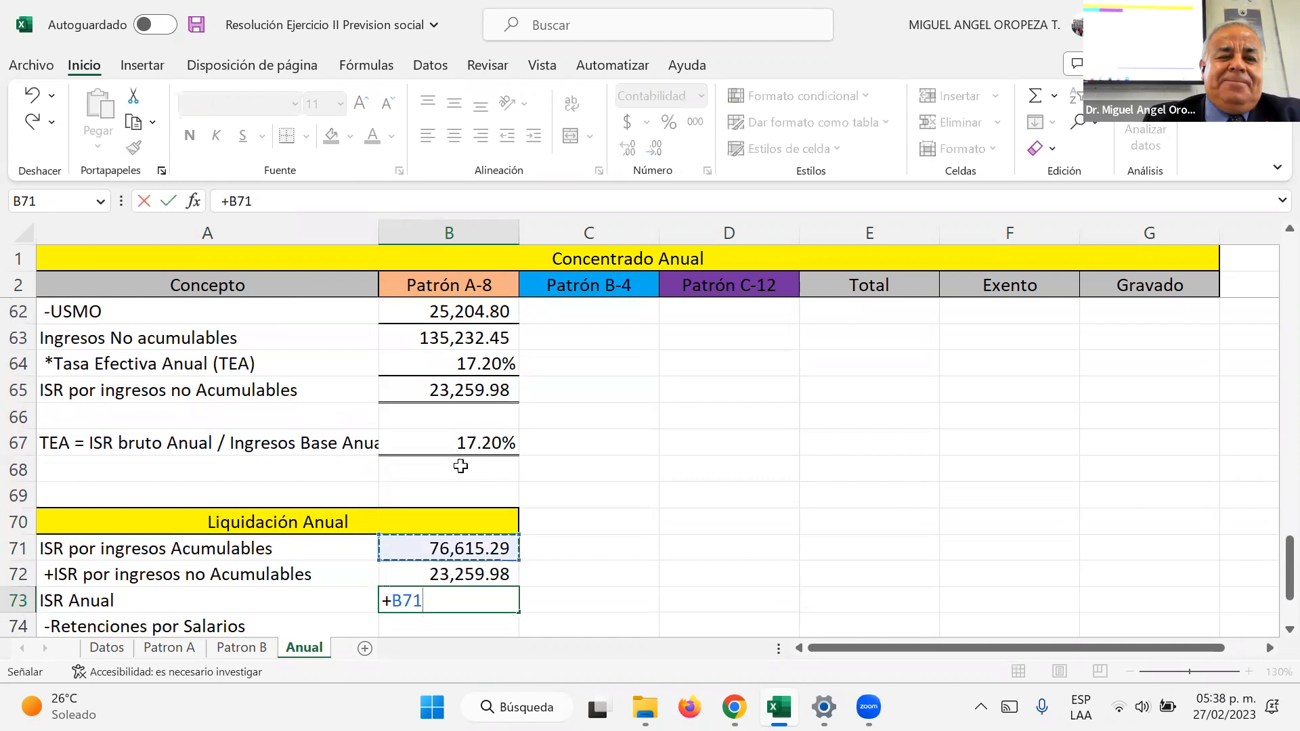
text(+)
key(Down)
key(Return)
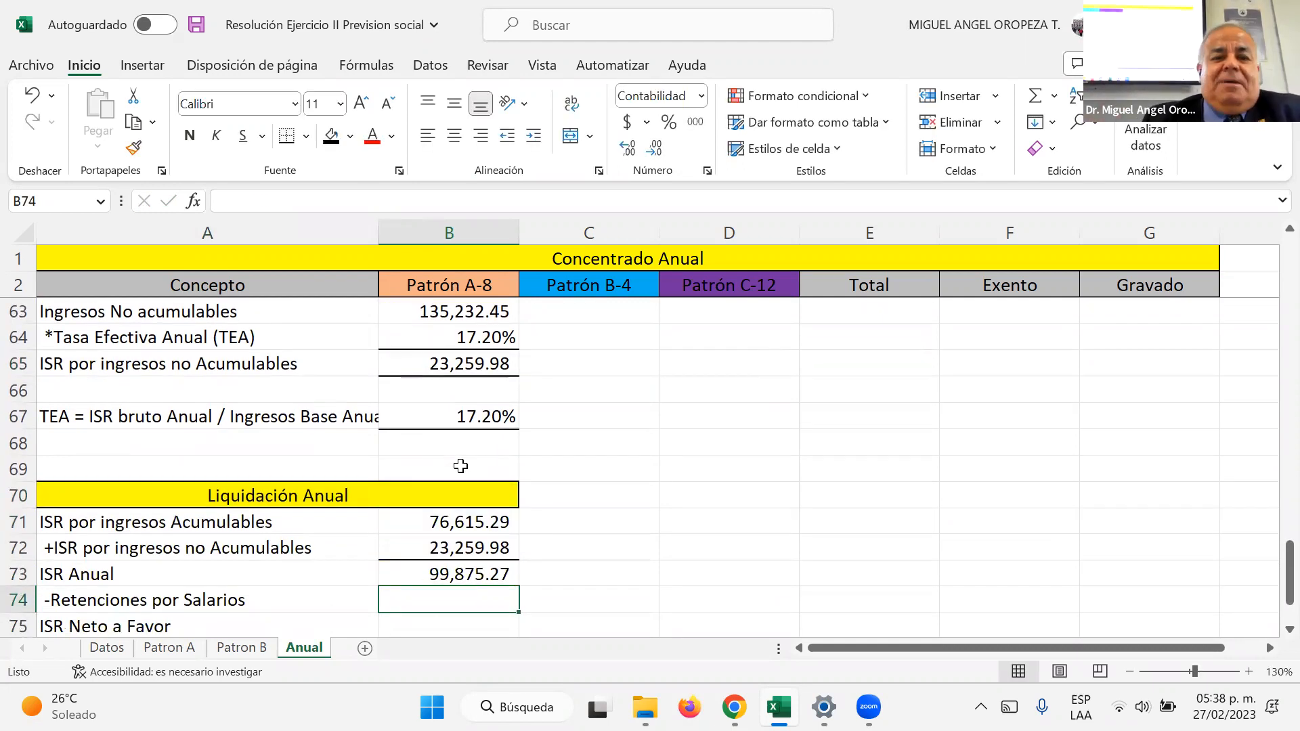
Step: Link the Retenciones por Salarios in B74 to the withheld ISR amount on the Patron A sheet
text(+)
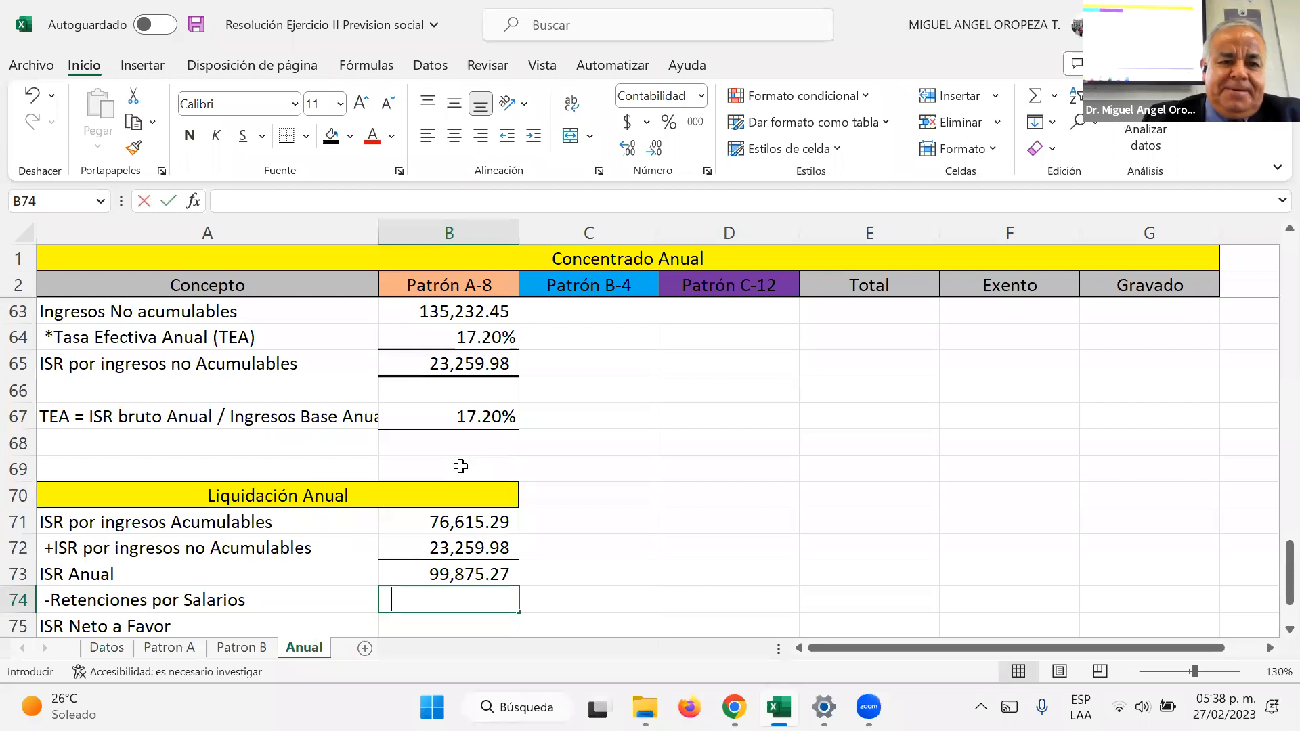
click(180, 650)
click(1099, 548)
key(Return)
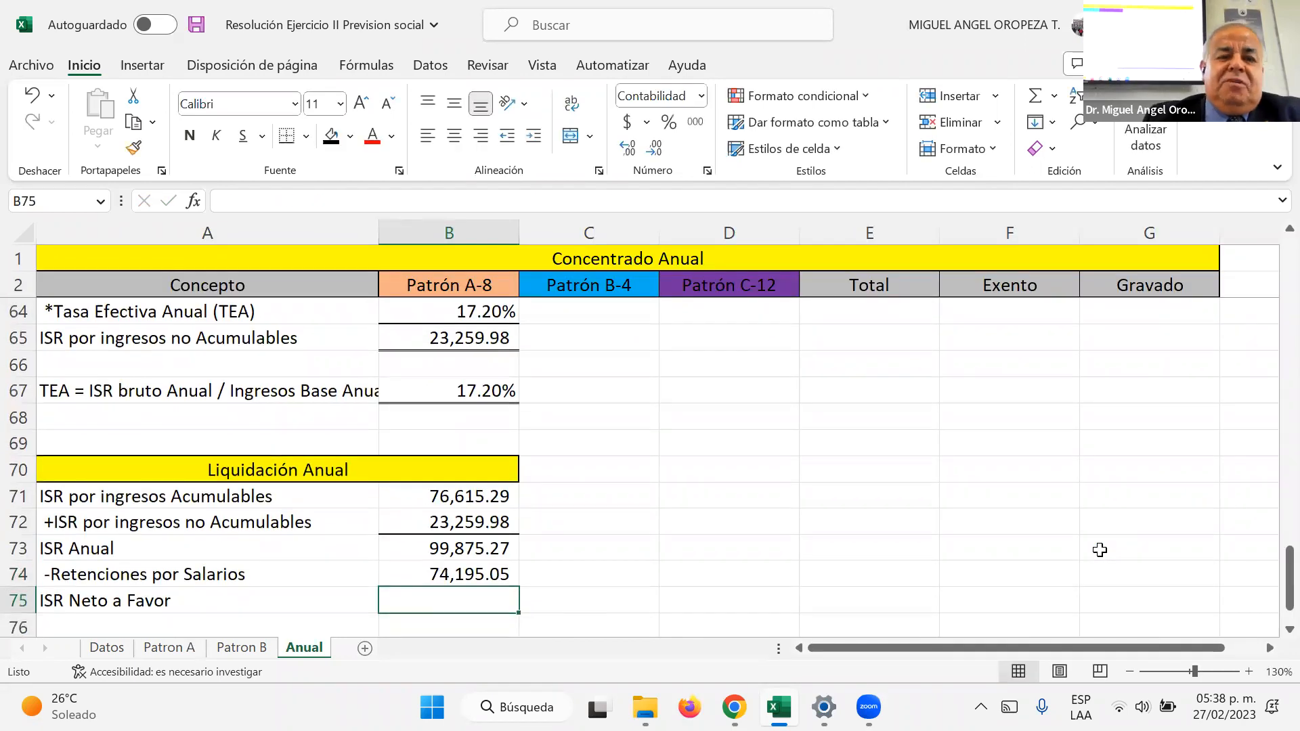
Step: Try to calculate the ISR Neto a Favor in B75 as -B73-B74
text(-)
key(Up)
key(Up)
text(-)
key(Up)
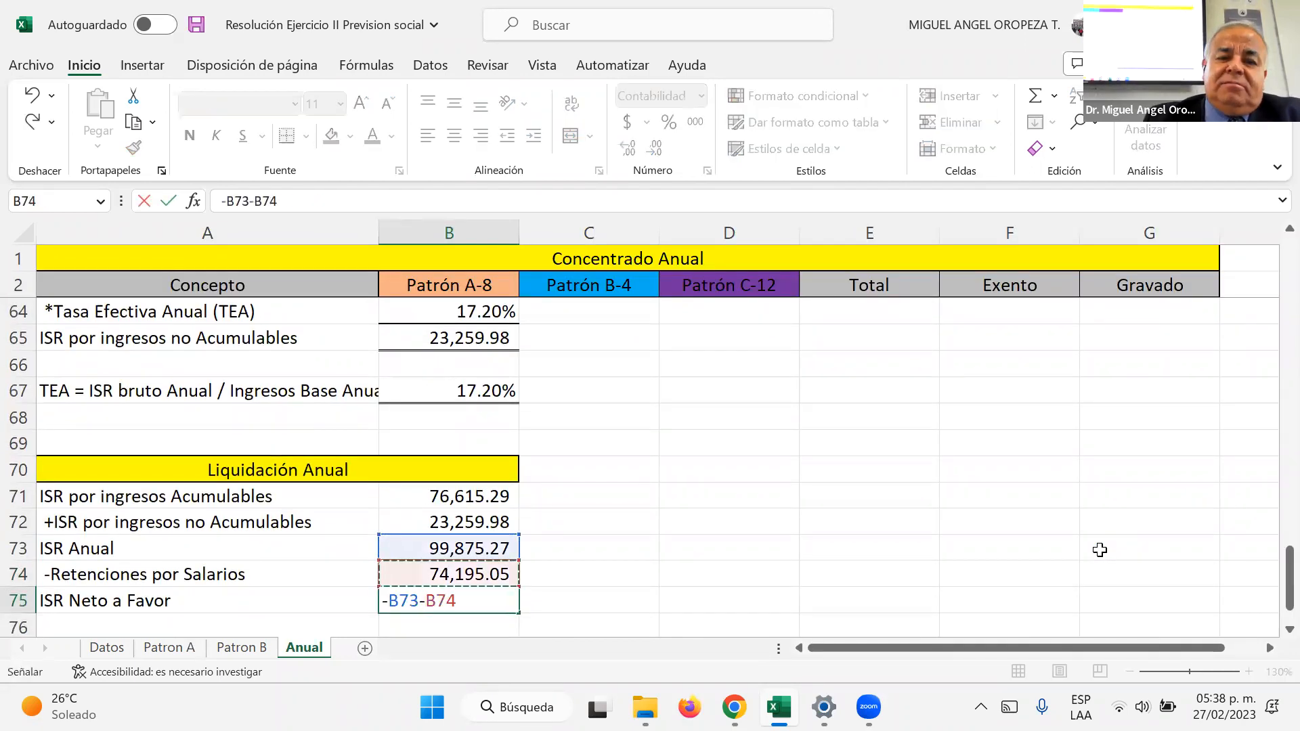
key(Return)
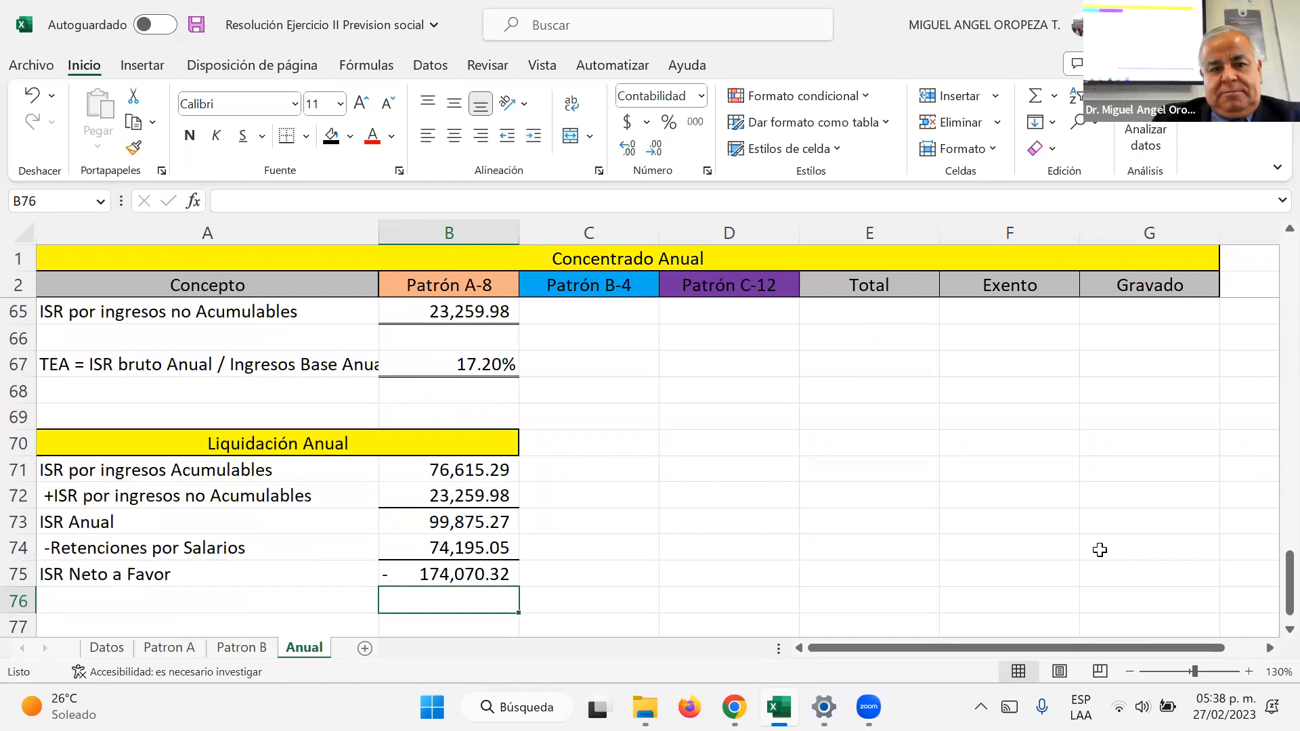
Step: Calculate the ISR Neto a Favor in B75 as +B73-B74 and save the workbook
key(Up)
key(F2)
key(Escape)
text(+)
key(Up)
key(Up)
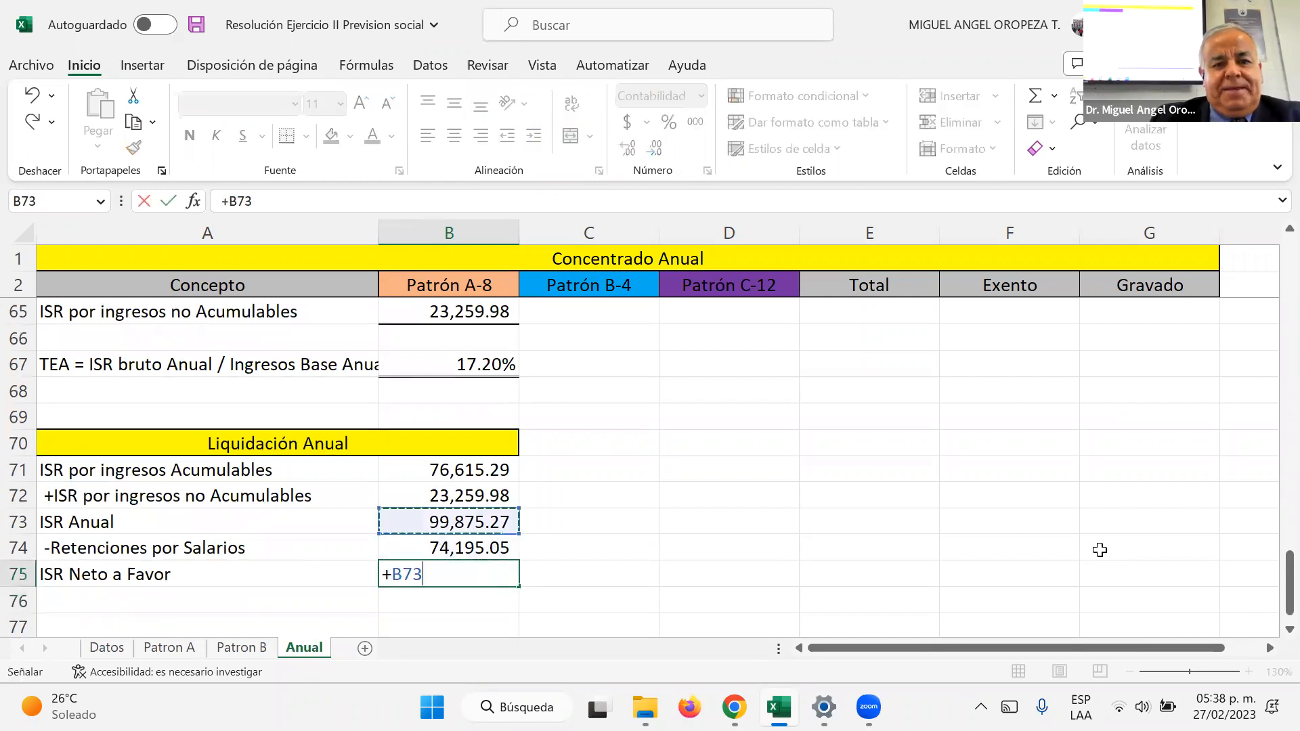
text(-)
key(Up)
key(Return)
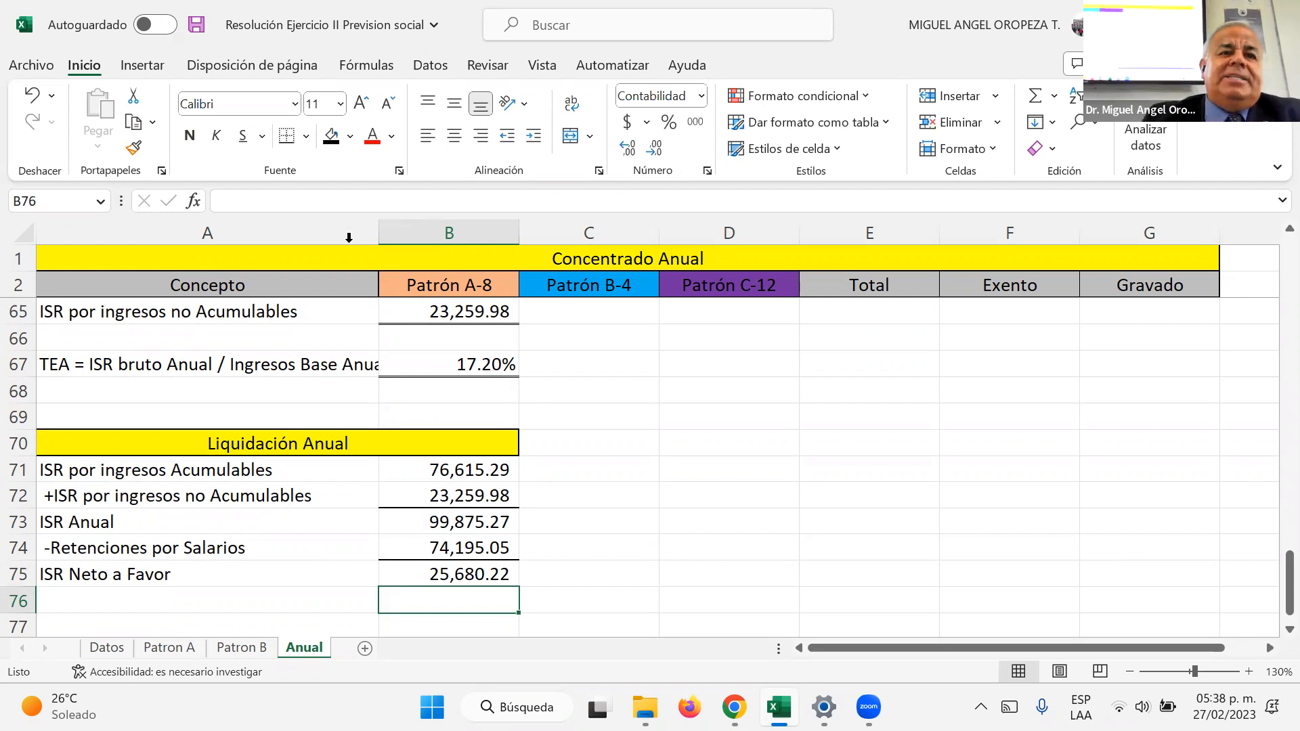
click(196, 25)
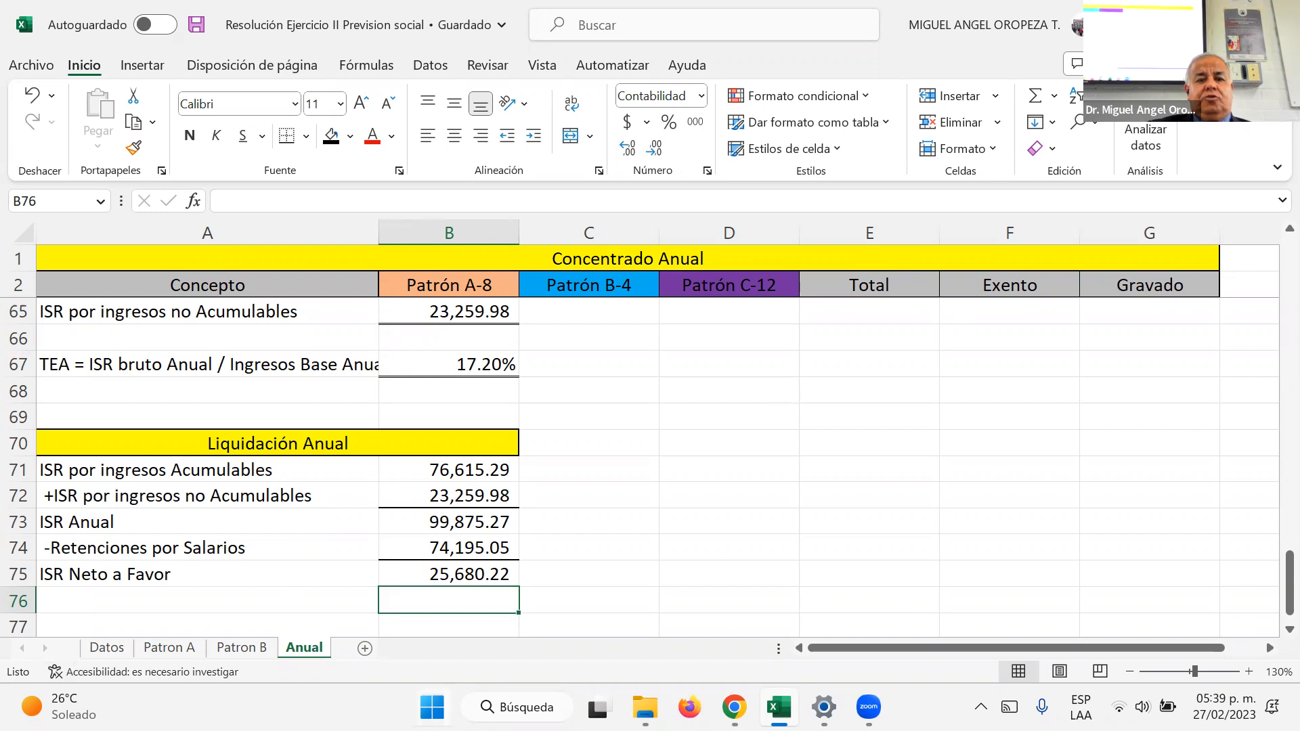
Step: Launch the WhatsApp desktop application
click(432, 707)
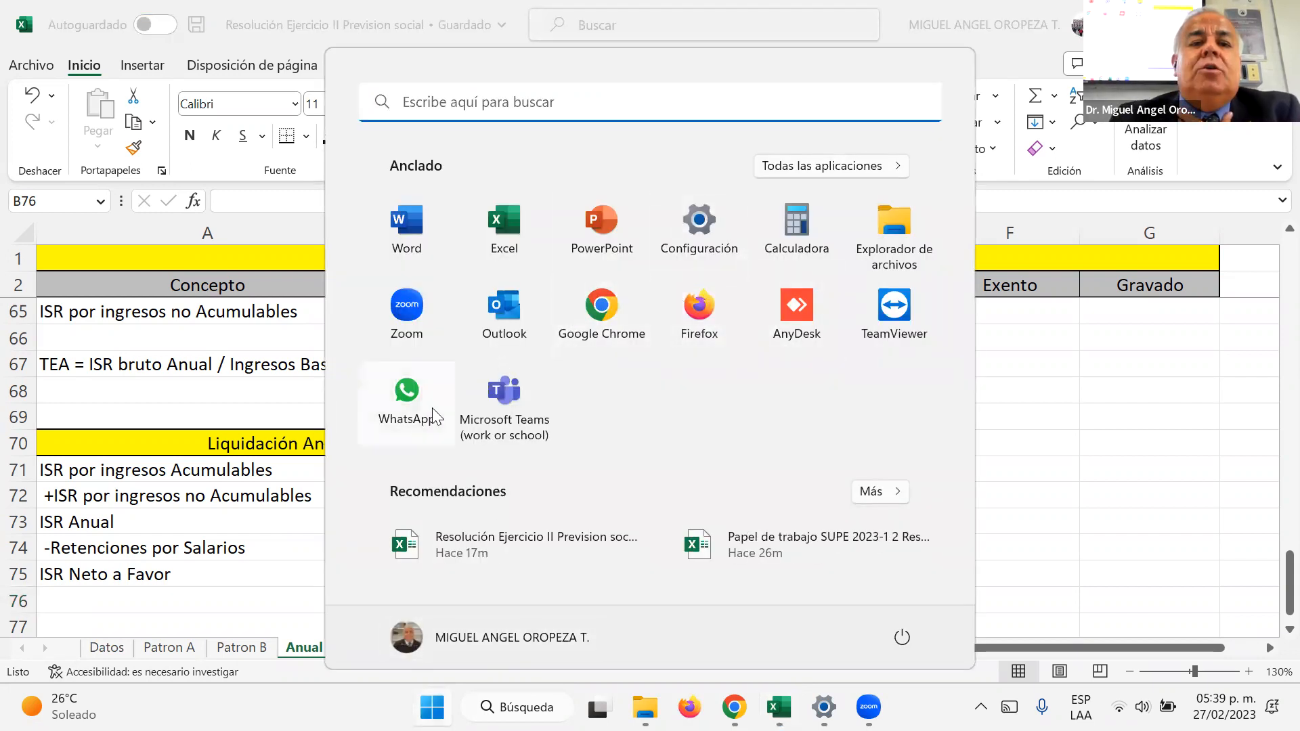
click(535, 433)
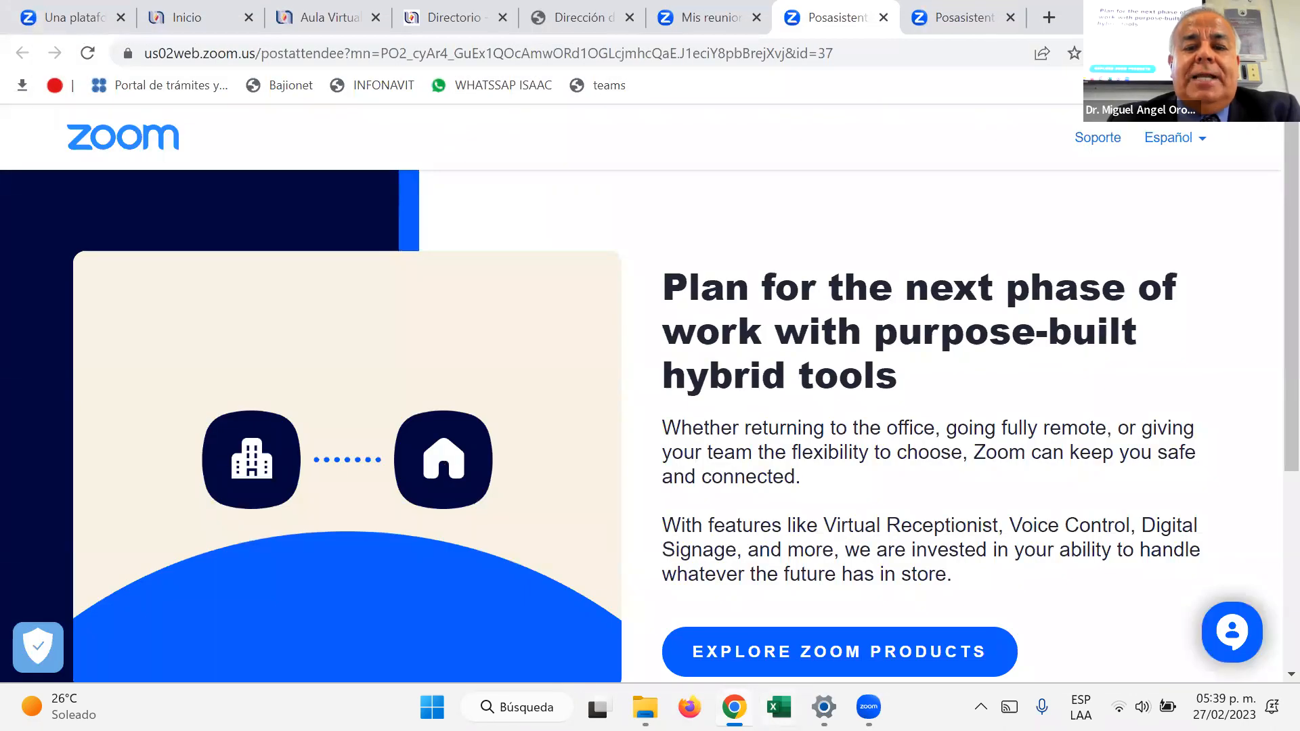
Step: In File Explorer, open the presentation LISR 2023 personas físicas Sueldos y Salarios from folder 2. Generalidades del ISR y Sueldos y Salarios
click(646, 707)
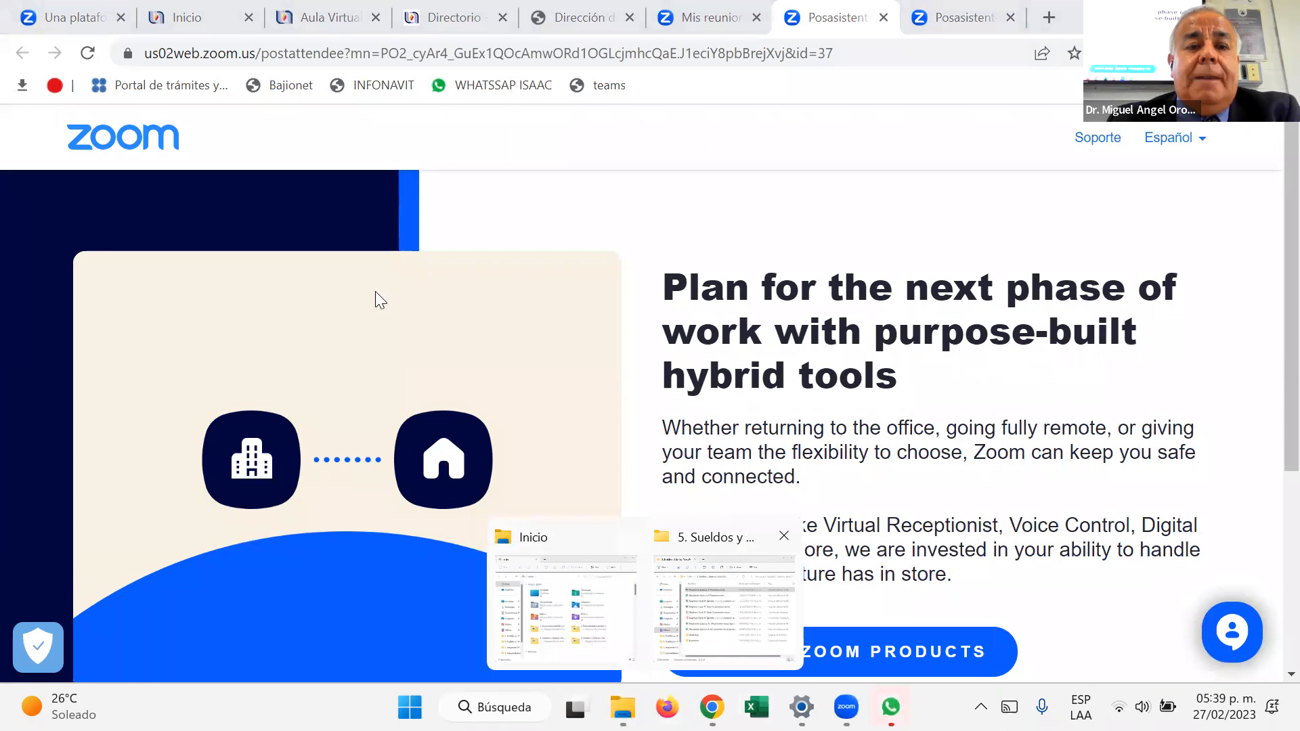
click(701, 633)
click(396, 121)
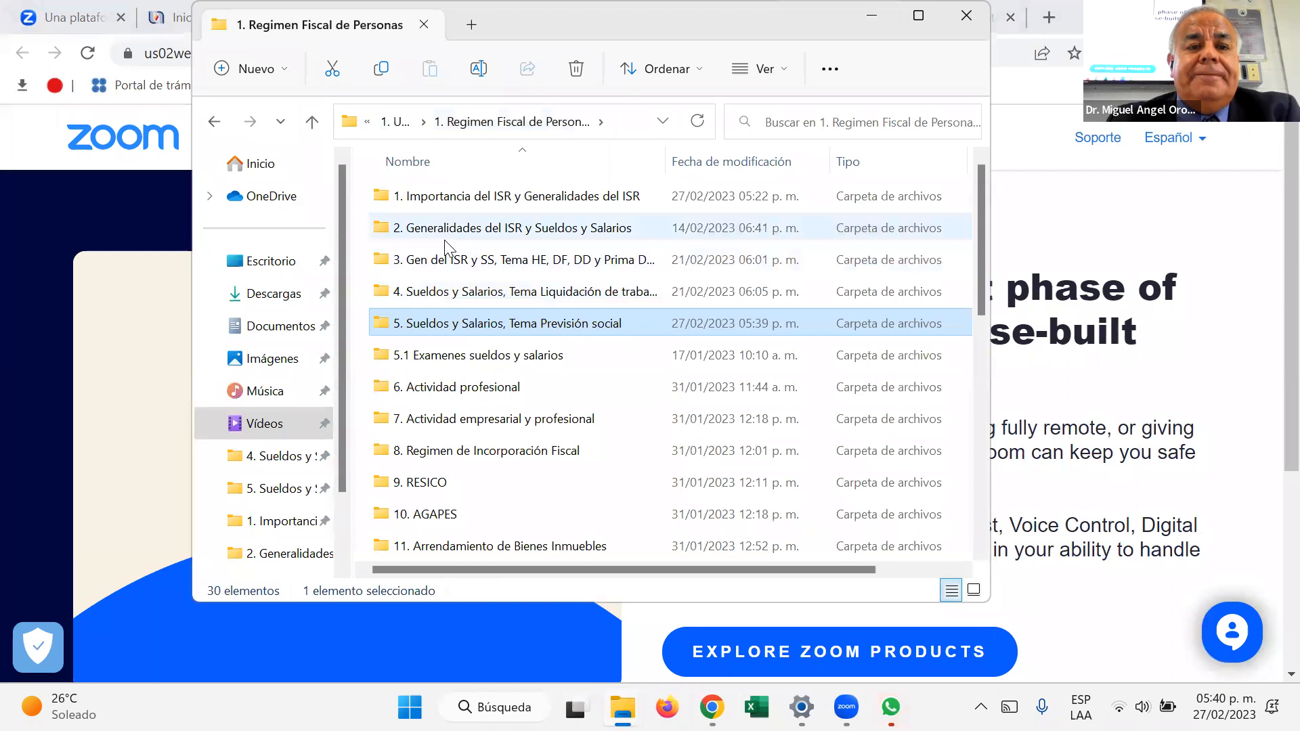
click(422, 231)
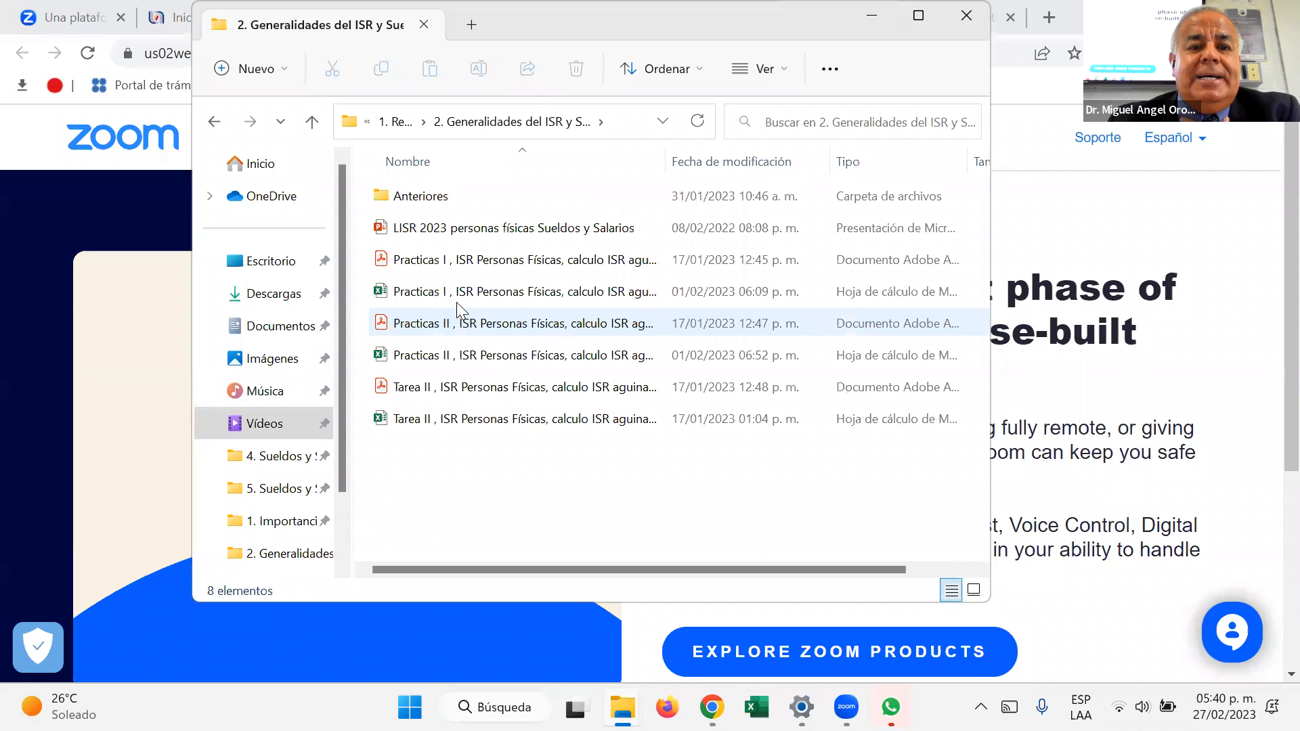
click(452, 231)
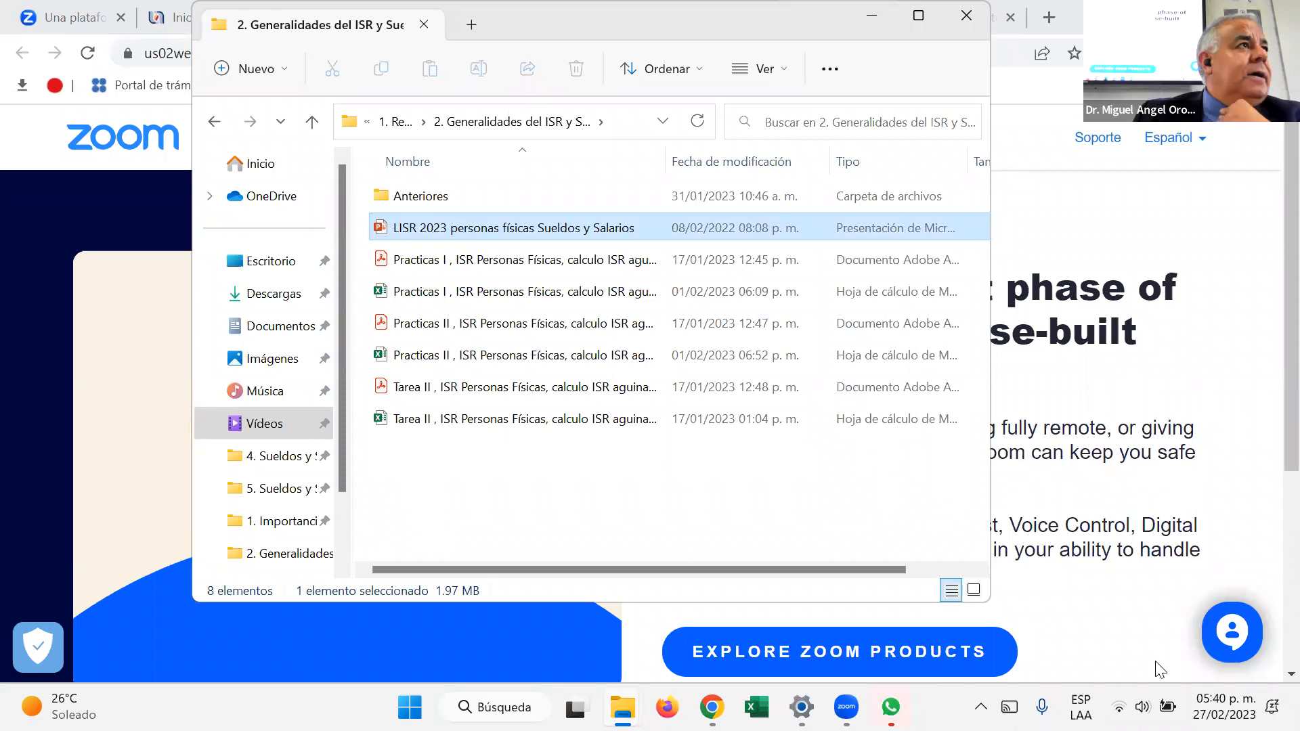
Step: Bring the WhatsApp window to the front and switch to the PowerPoint presentation
mouse_move(891, 707)
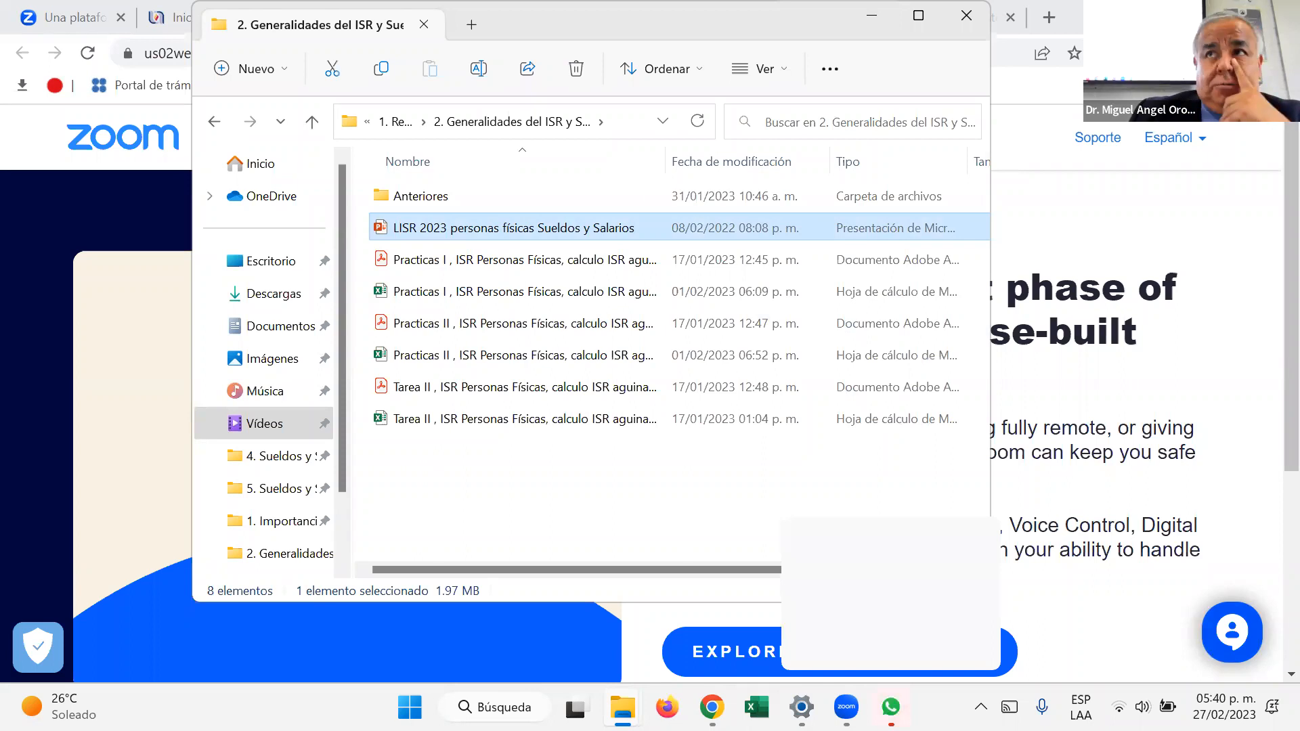
click(891, 707)
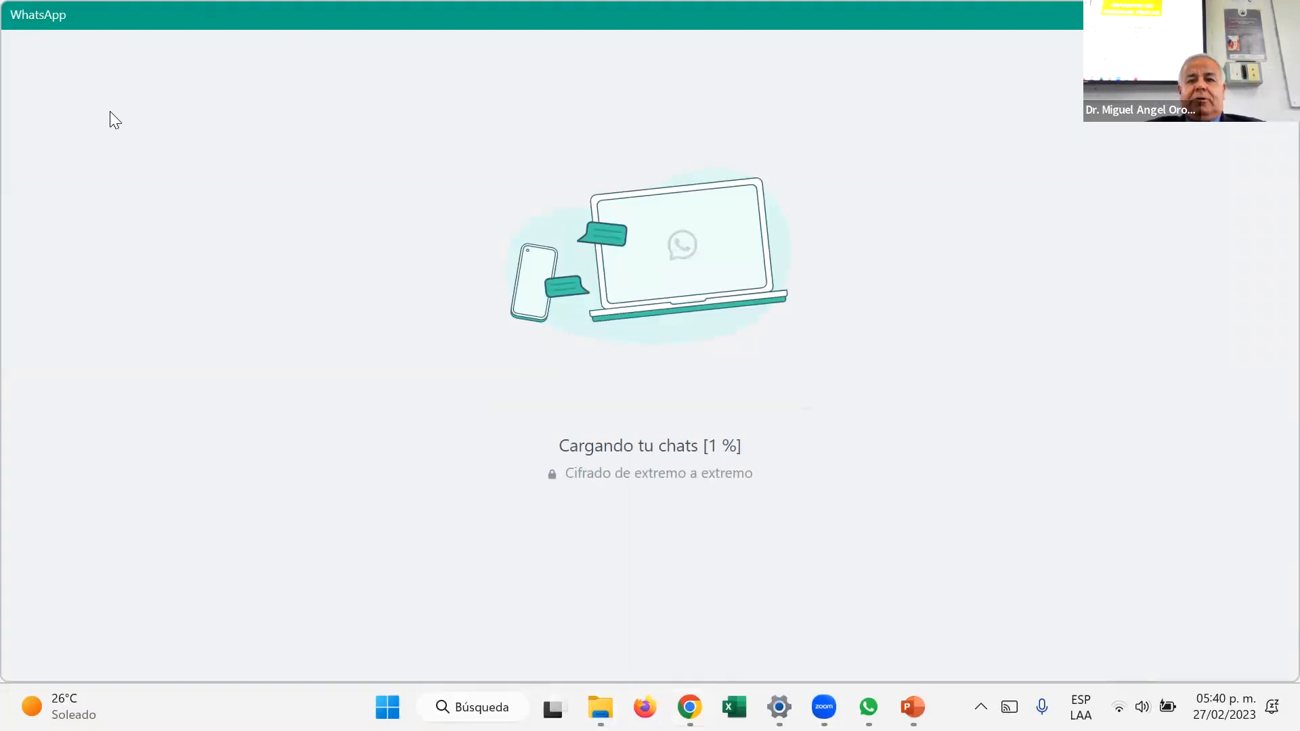
key(alt+Tab)
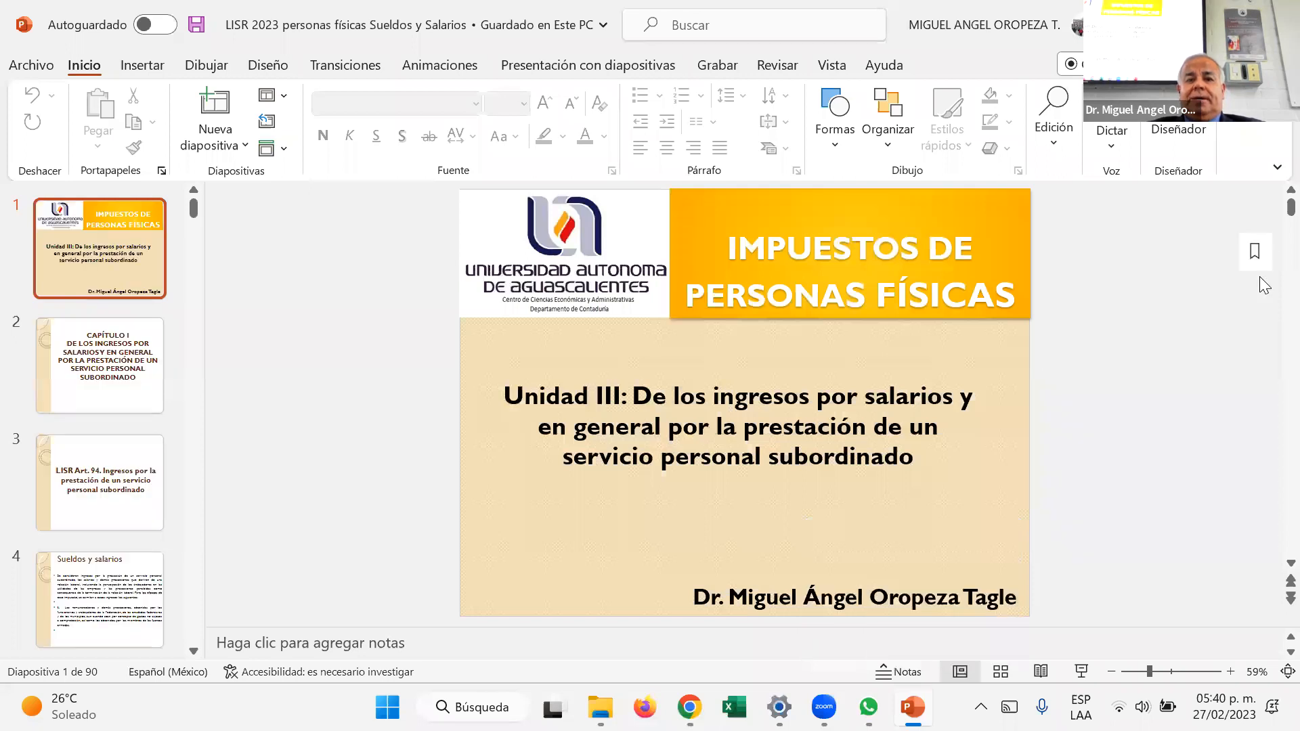
Step: Go to slide 13 on LISR Art. 96, Cálculo de la retención, and look through the slides that follow
scroll(77, 520, down, 10)
click(76, 520)
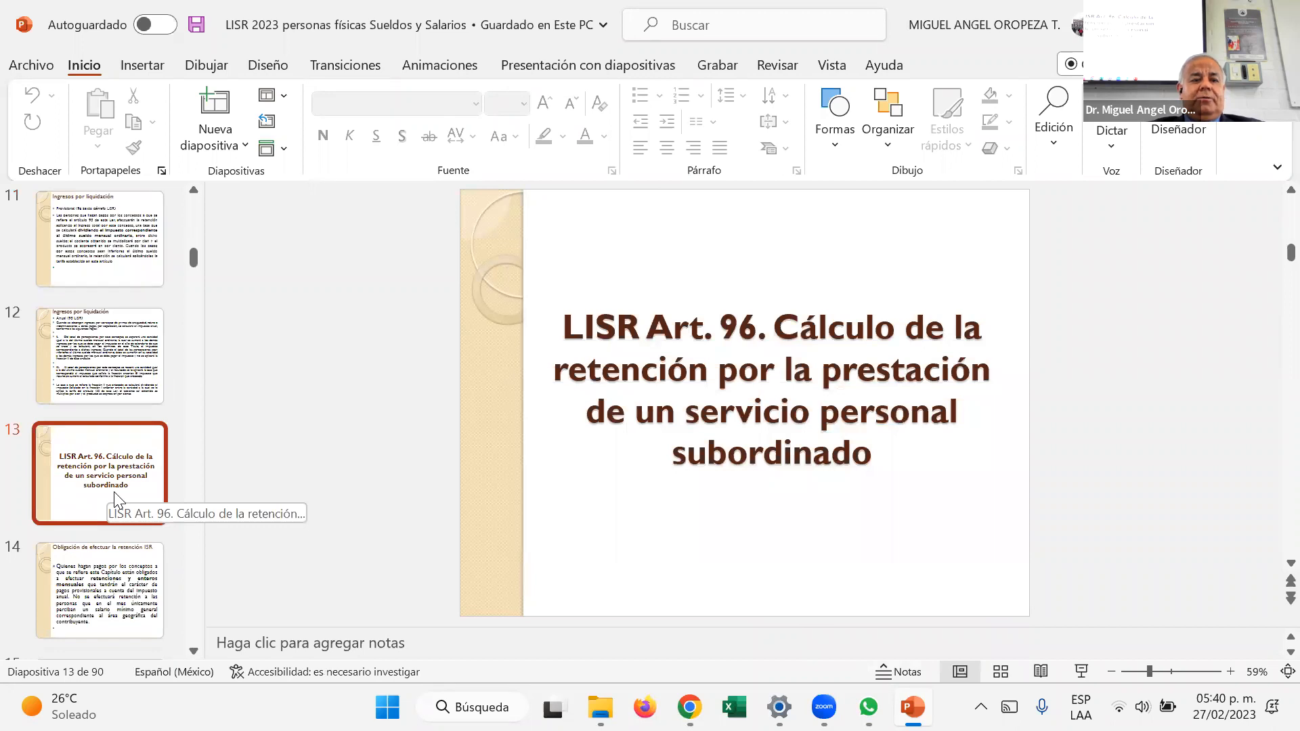
scroll(92, 495, down, 1)
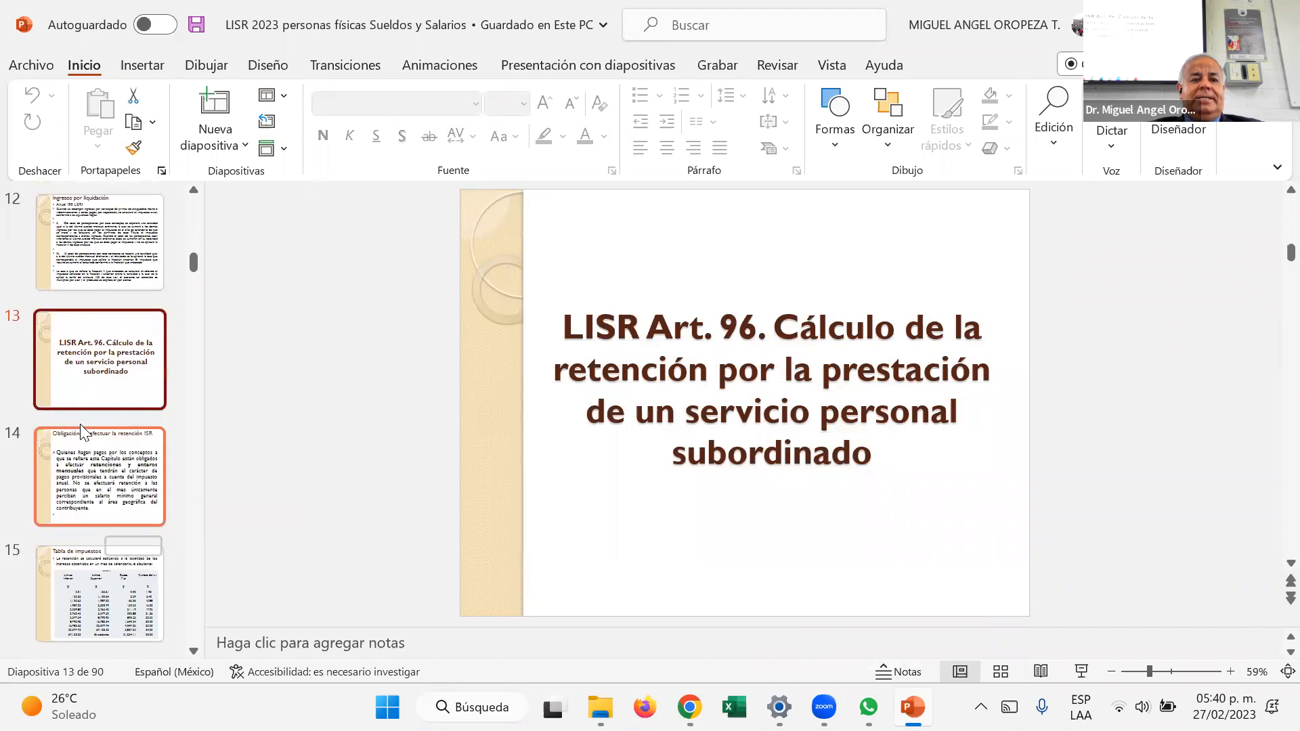